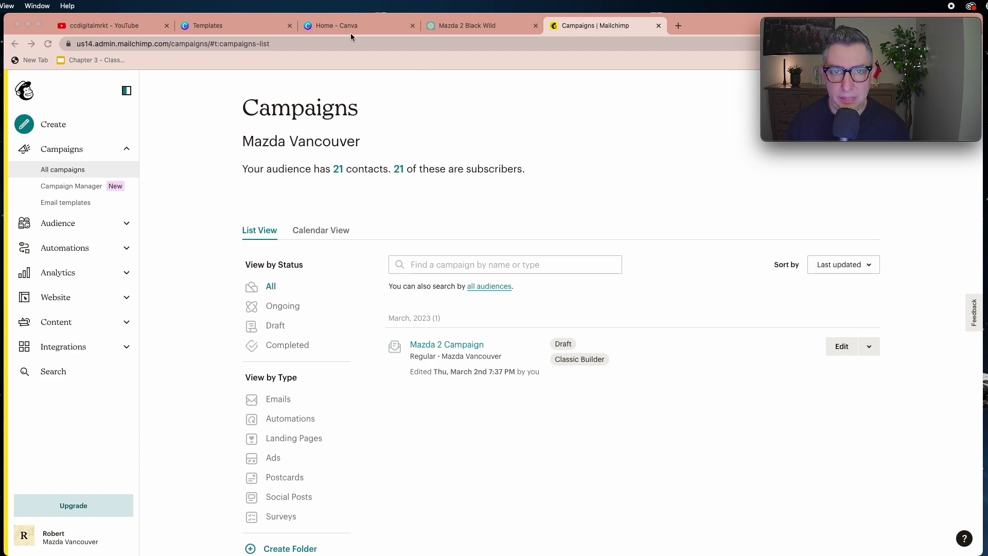
# Switch from the Mailchimp Mazda Vancouver campaigns list to the Canva home page
pyautogui.click(375, 32)
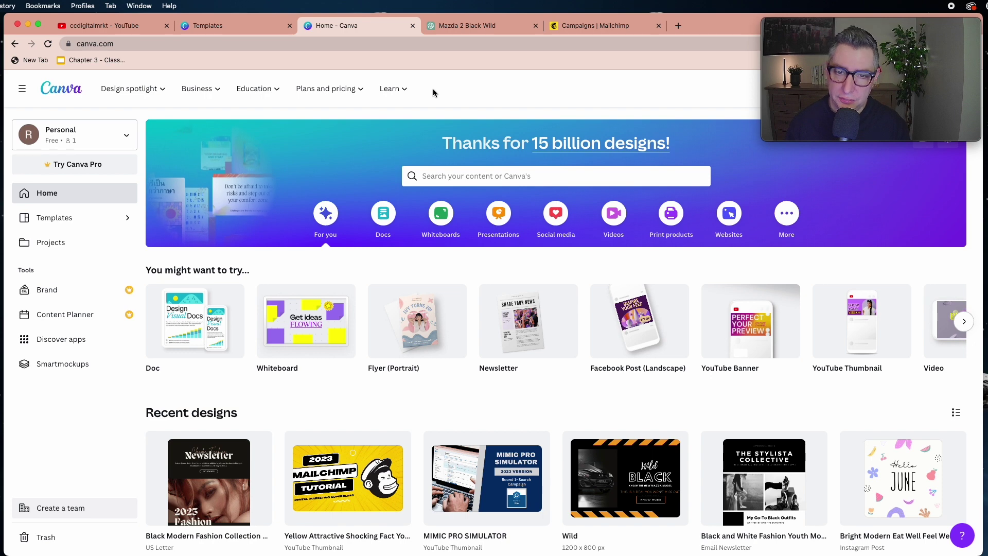
pyautogui.scroll(-1, 442, 91)
pyautogui.scroll(1, 442, 93)
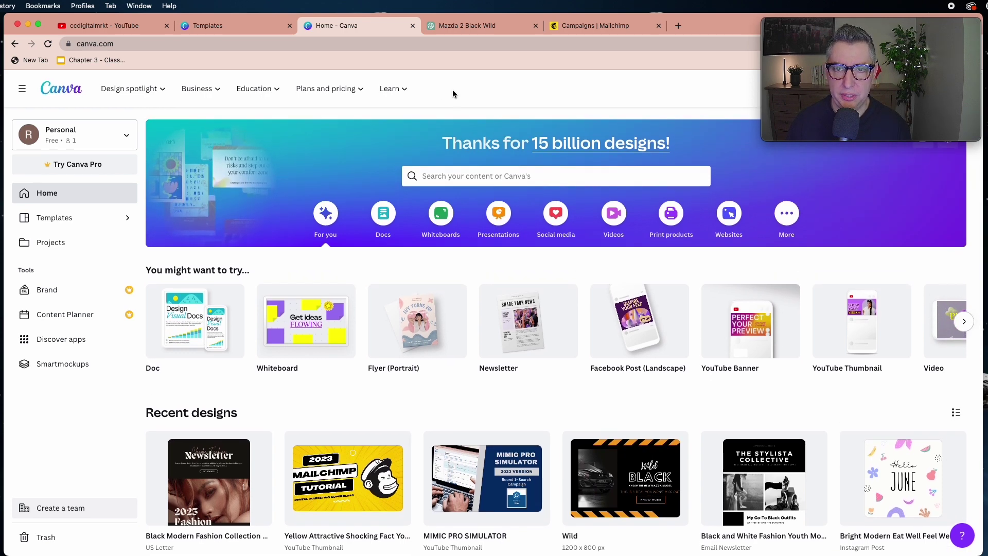
pyautogui.scroll(-3, 498, 105)
pyautogui.scroll(3, 498, 105)
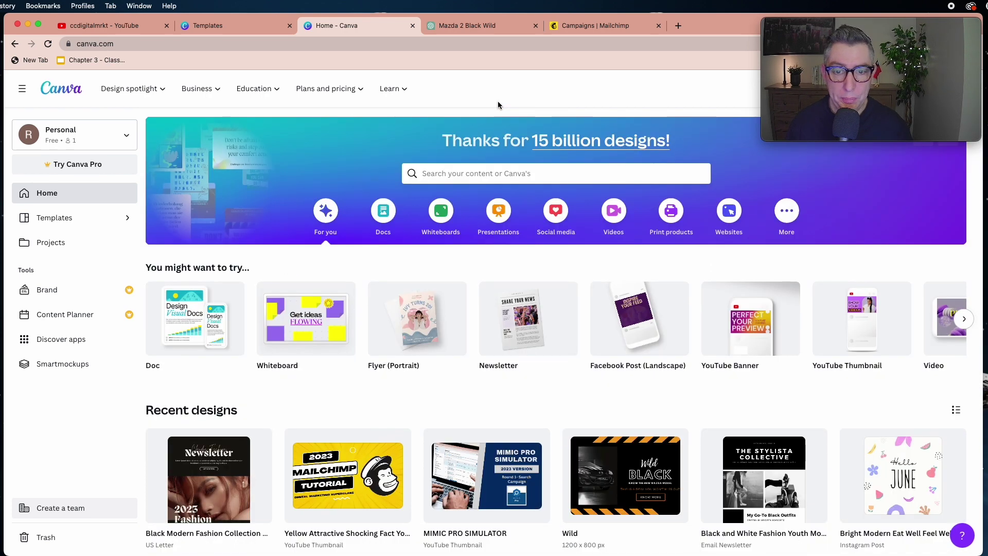
pyautogui.scroll(-3, 498, 105)
pyautogui.scroll(3, 498, 105)
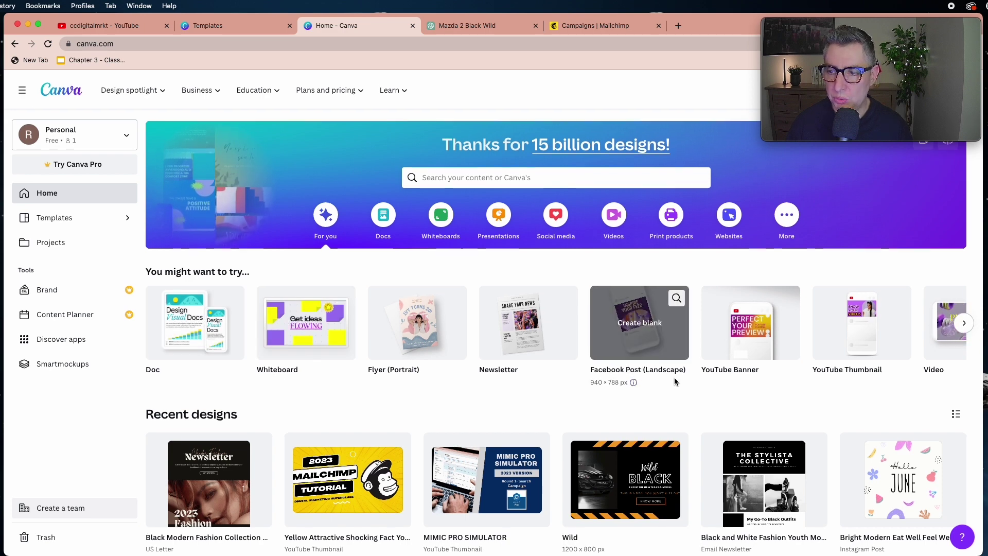
pyautogui.scroll(-1, 675, 382)
pyautogui.scroll(1, 677, 381)
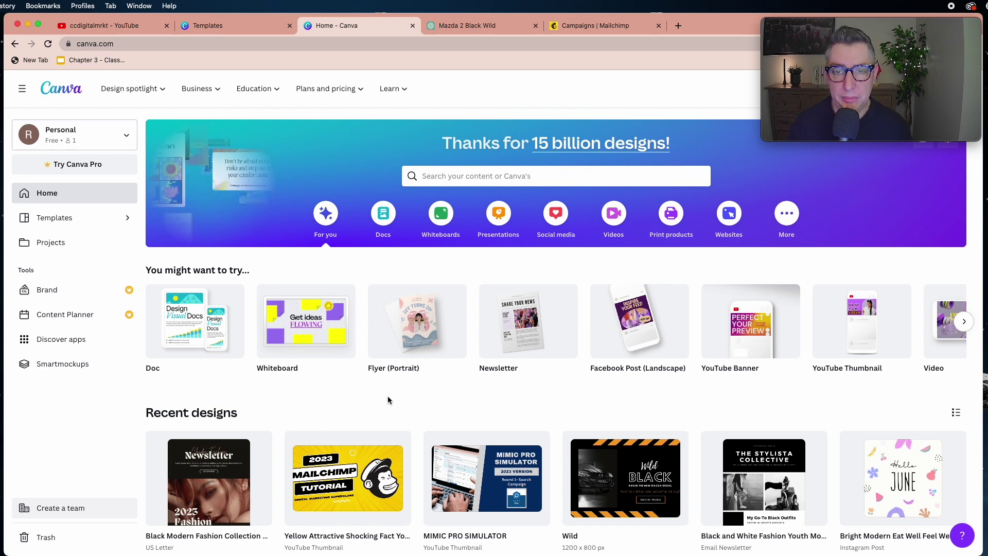
# Search Canva templates for 'newsletter email'
pyautogui.click(512, 178)
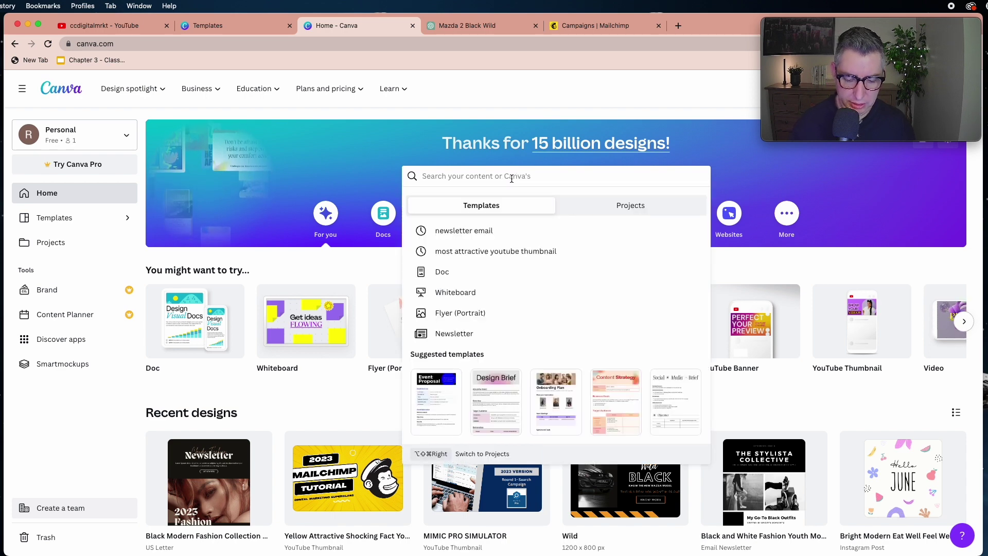
pyautogui.write('email new')
pyautogui.click(464, 230)
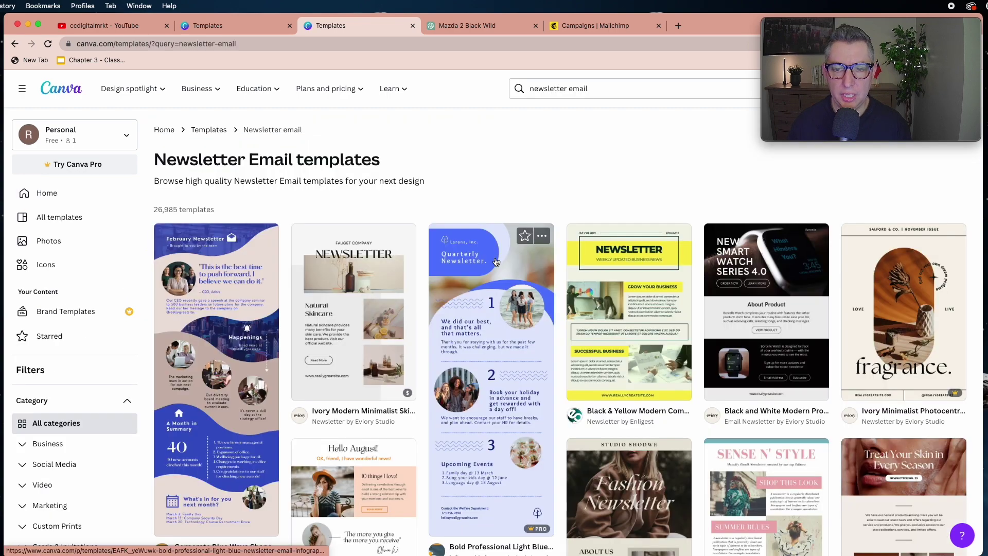
# Open the Black Modern Fashion Collection Newsletter template preview from the results
pyautogui.scroll(-4, 496, 252)
pyautogui.scroll(-5, 496, 261)
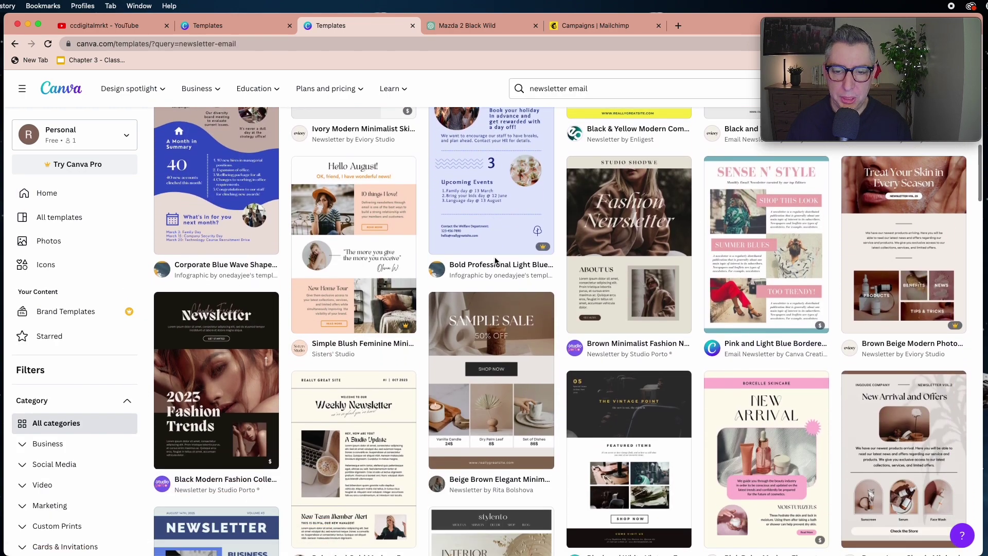
pyautogui.scroll(-3, 495, 260)
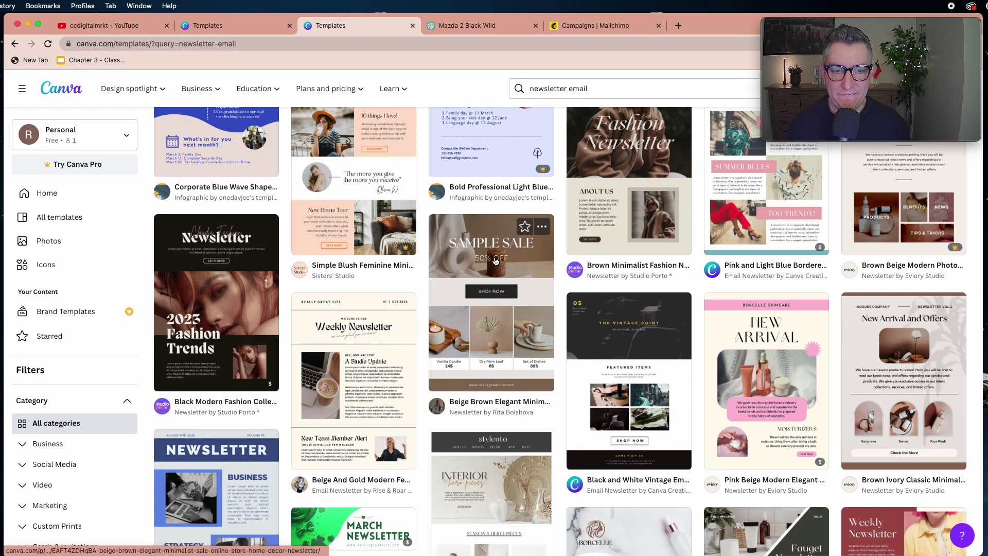
pyautogui.scroll(-6, 496, 261)
pyautogui.scroll(-5, 495, 261)
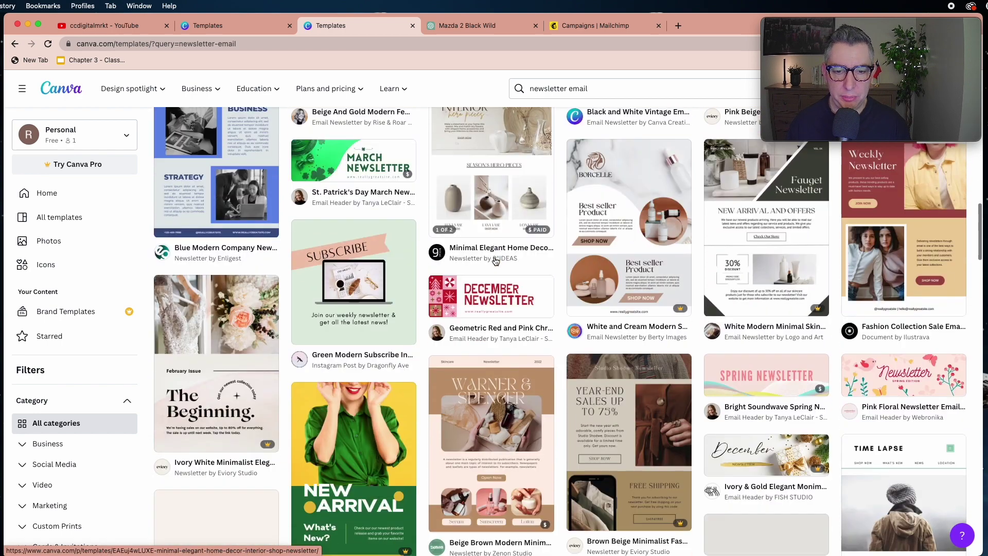
pyautogui.scroll(8, 496, 261)
pyautogui.scroll(5, 496, 260)
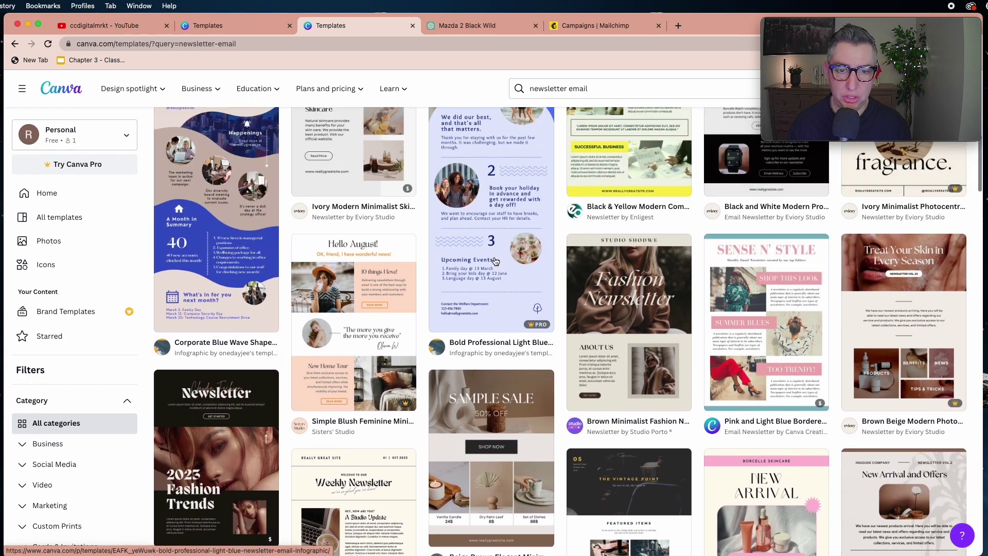
pyautogui.scroll(-1, 495, 261)
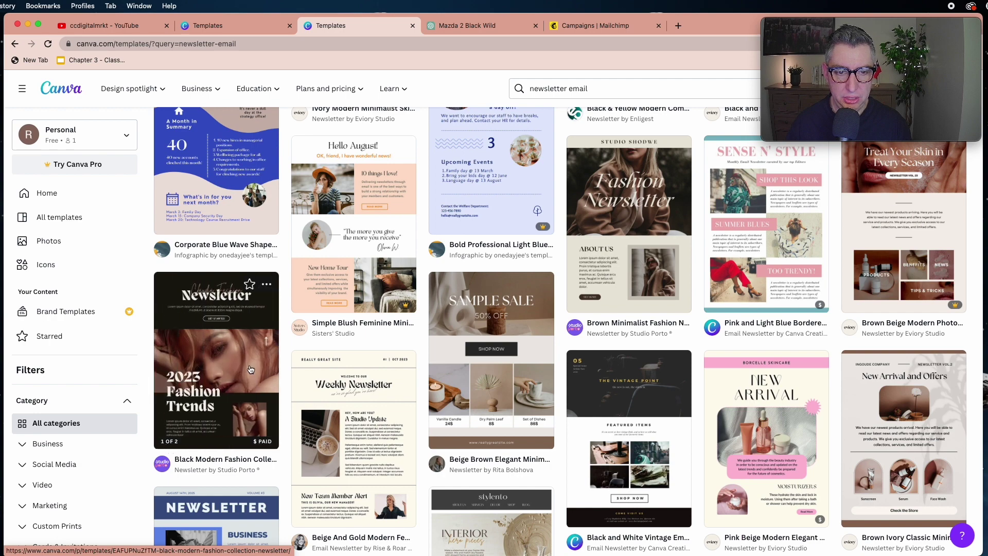
pyautogui.click(227, 339)
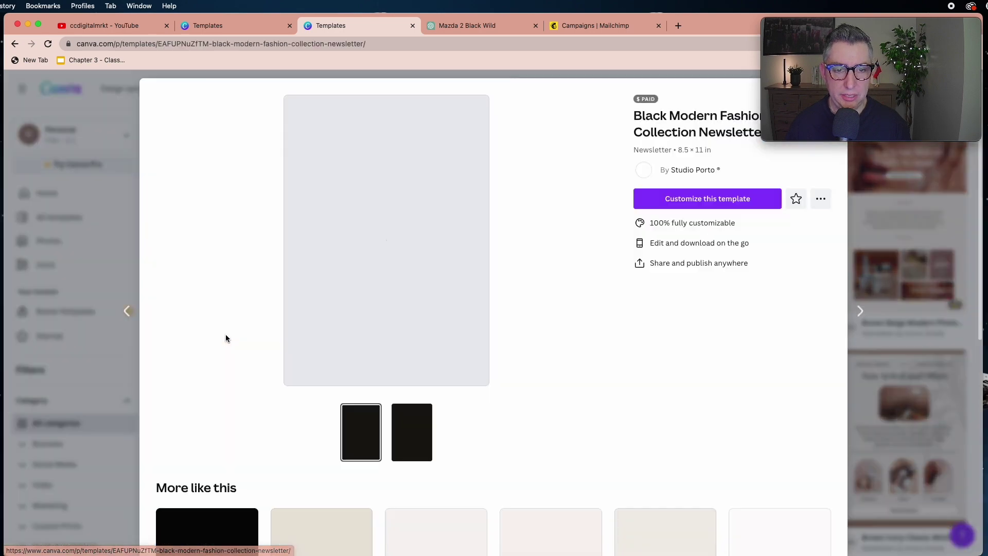
# Start a new two-page design from the Black Modern Fashion Collection Newsletter template
pyautogui.click(693, 200)
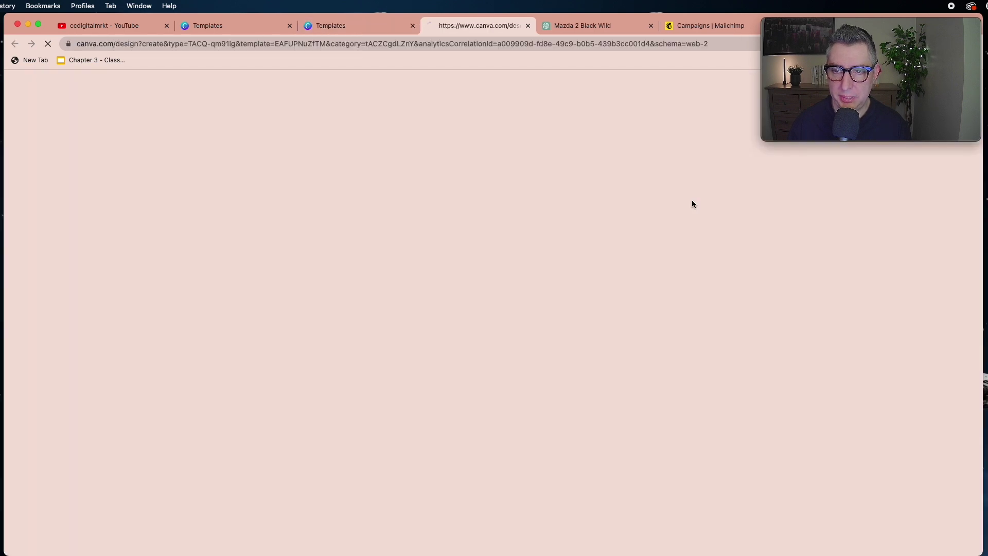
pyautogui.scroll(-15, 121, 349)
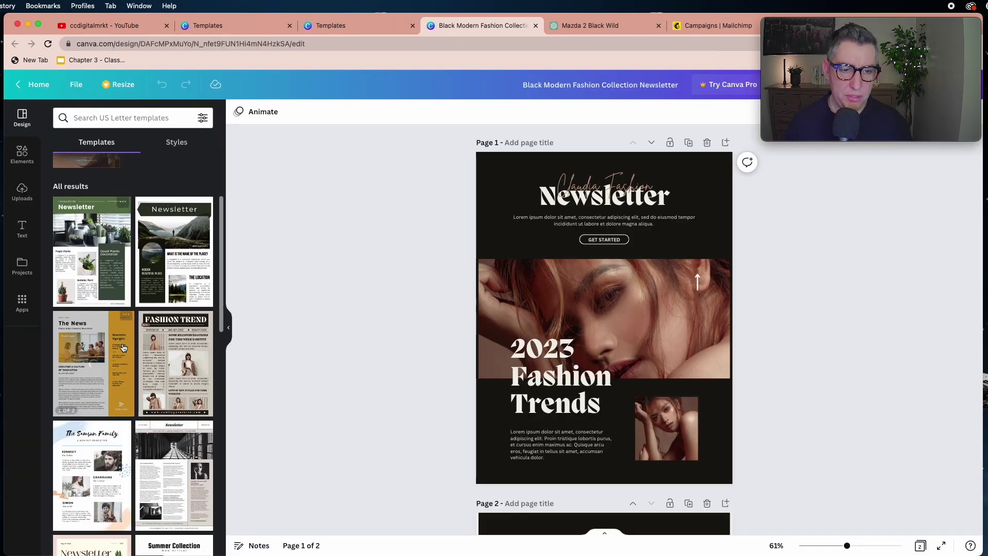
pyautogui.scroll(15, 122, 347)
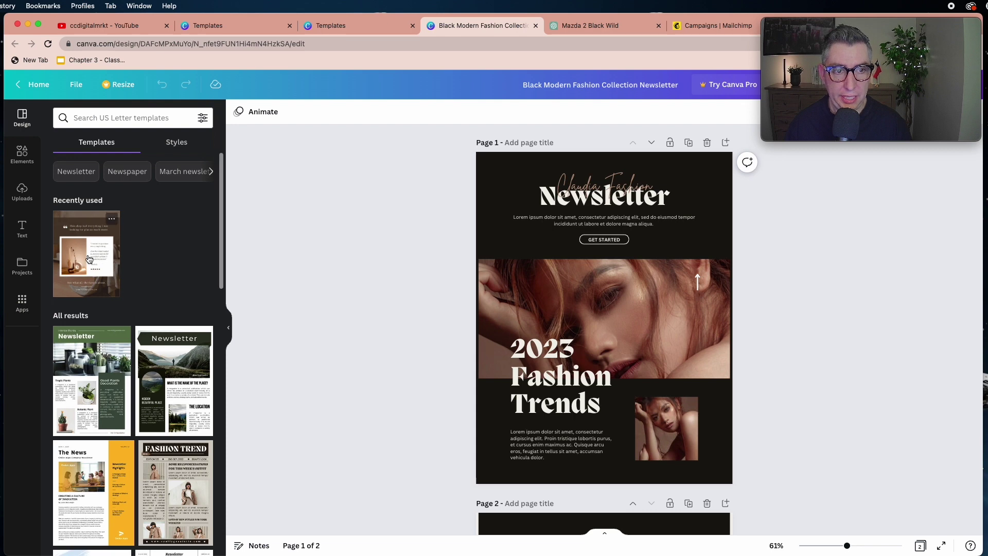
# Browse the Elements, Uploads, Text, Projects and Apps sidebar panels
pyautogui.click(19, 157)
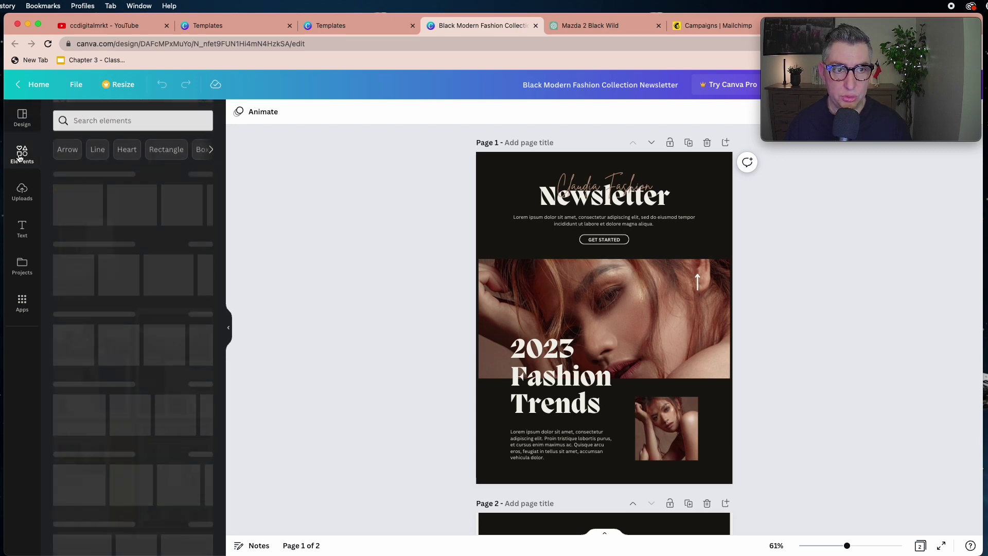
pyautogui.click(22, 192)
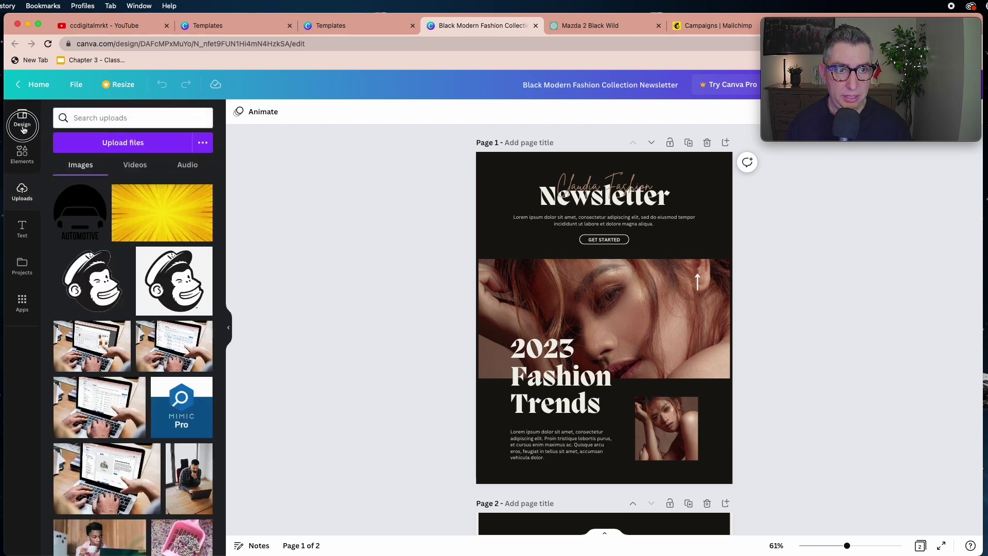
pyautogui.click(22, 118)
pyautogui.click(22, 154)
pyautogui.click(22, 192)
pyautogui.click(22, 229)
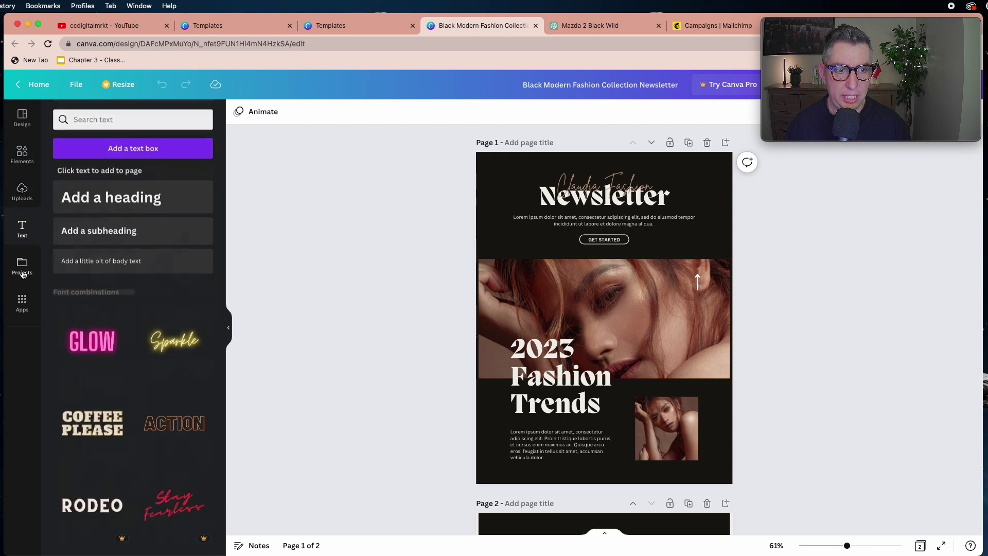
pyautogui.click(23, 197)
pyautogui.click(22, 153)
pyautogui.click(23, 195)
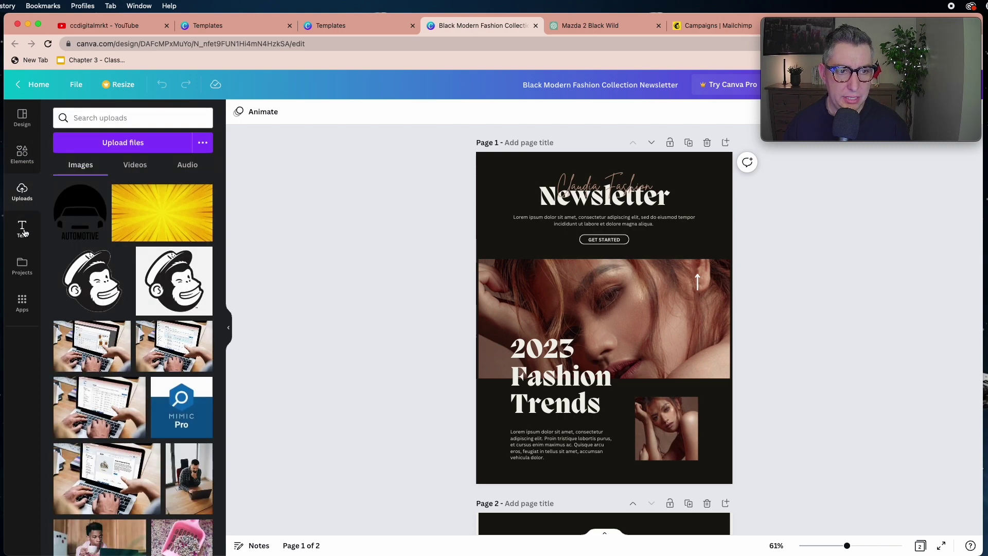
pyautogui.click(22, 229)
pyautogui.click(21, 266)
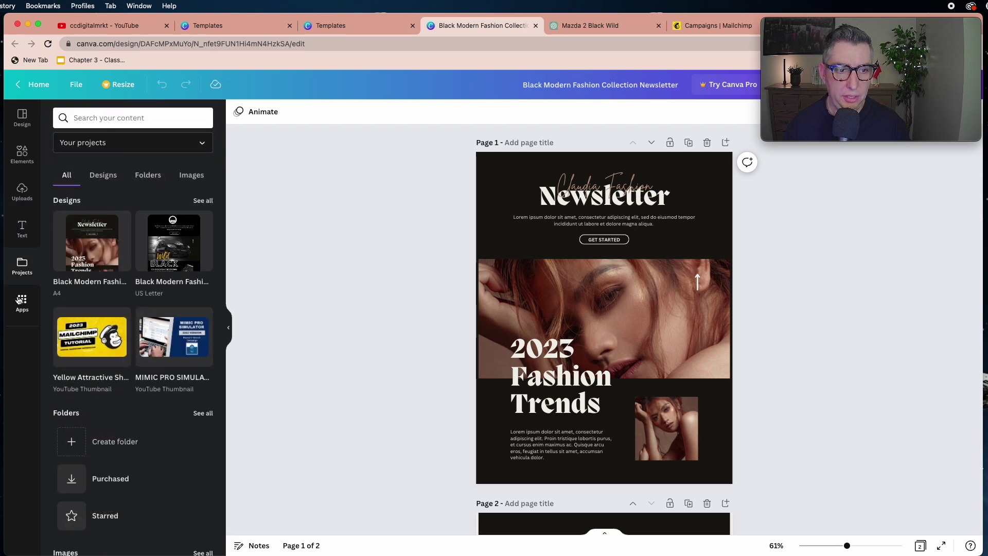
pyautogui.click(22, 303)
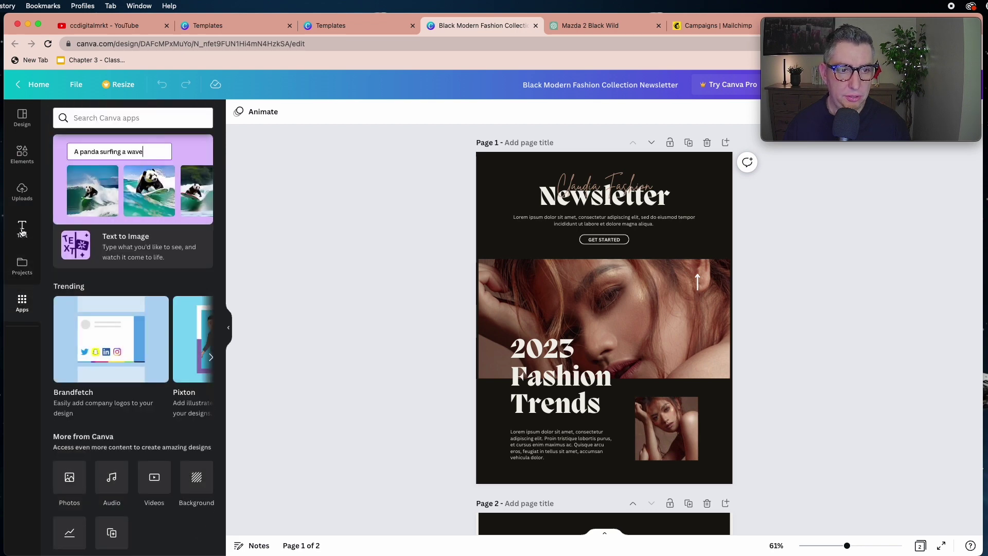
pyautogui.click(23, 229)
# Scroll through the text styles, then show the uploaded images library
pyautogui.scroll(-3, 149, 287)
pyautogui.scroll(-12, 150, 286)
pyautogui.scroll(-8, 153, 295)
pyautogui.scroll(10, 153, 295)
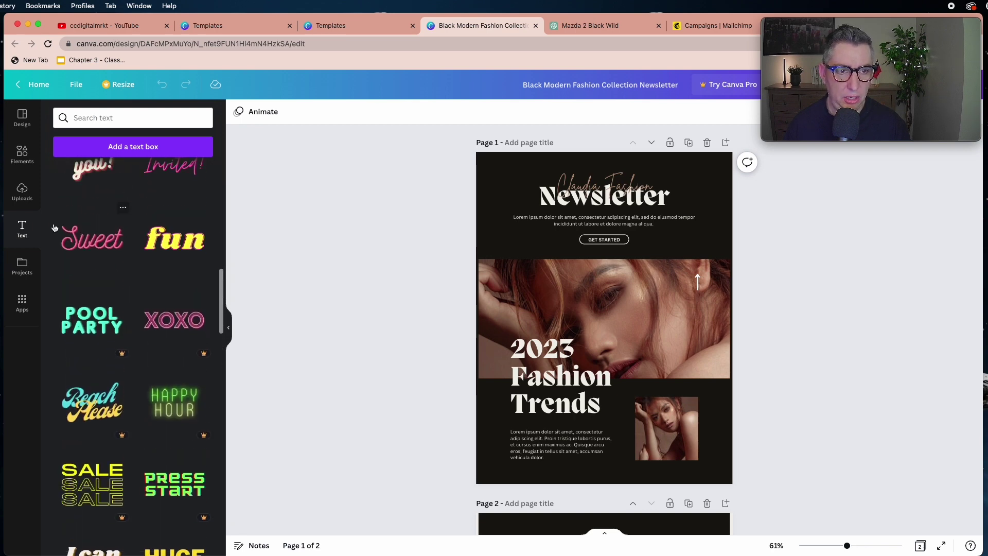
pyautogui.scroll(10, 54, 228)
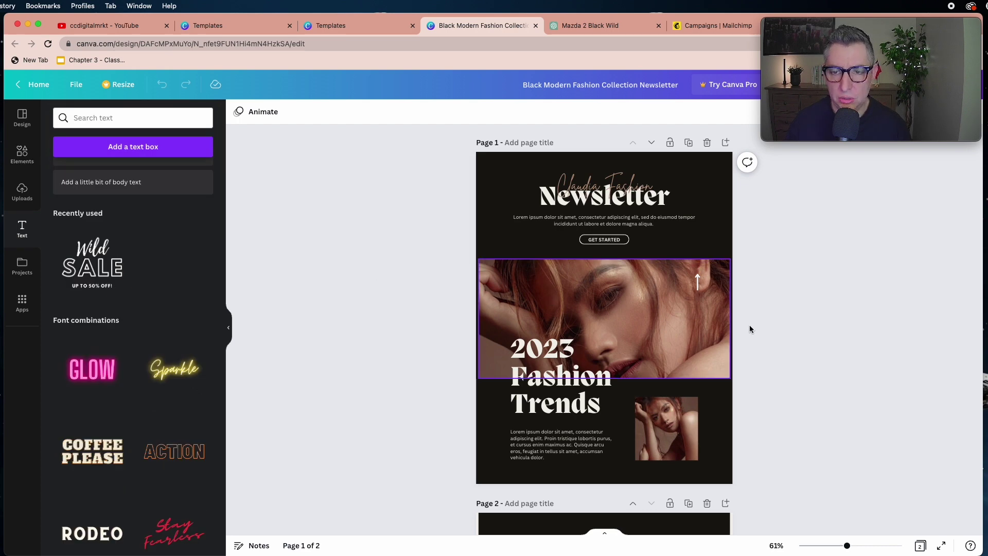
pyautogui.scroll(-10, 596, 308)
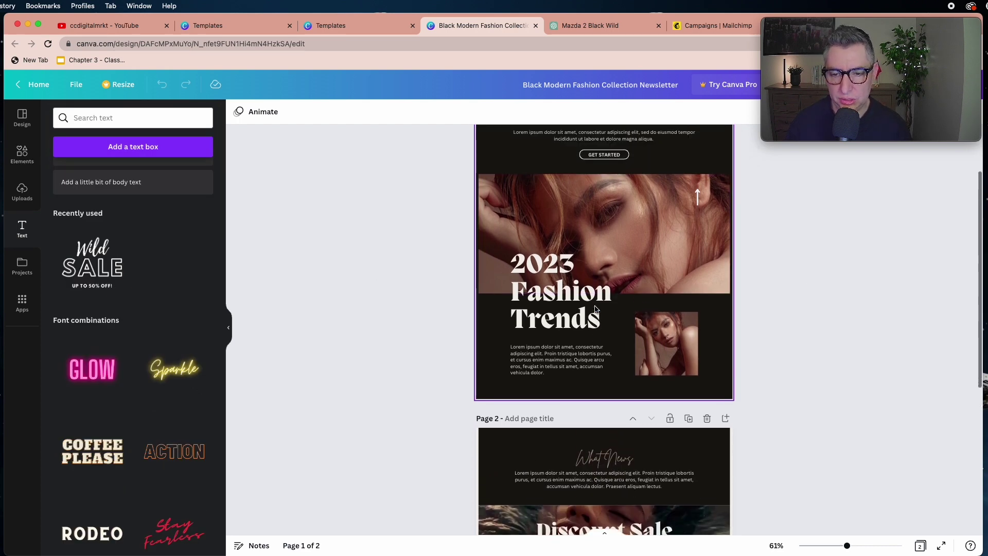
pyautogui.scroll(10, 596, 309)
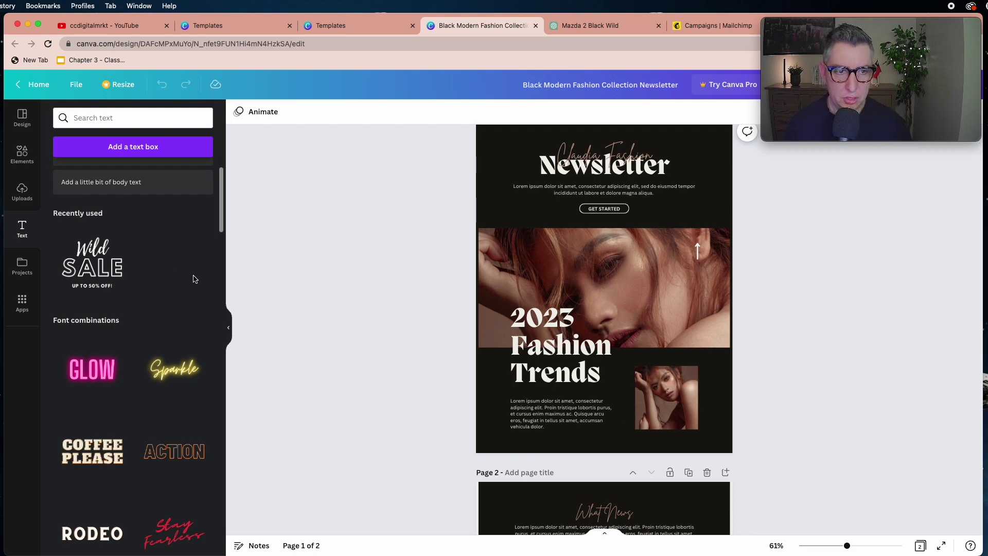
pyautogui.click(16, 201)
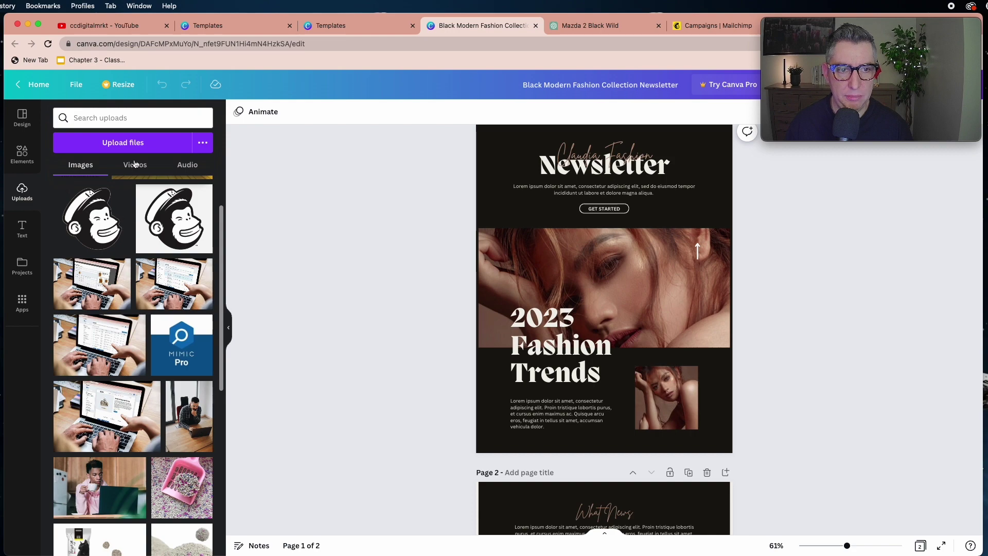
# Upload MAZDA-3---Axela-Sedan-6446_10.jpg from the Mazda Car folder to Canva Uploads
pyautogui.click(128, 142)
pyautogui.scroll(-3, 409, 257)
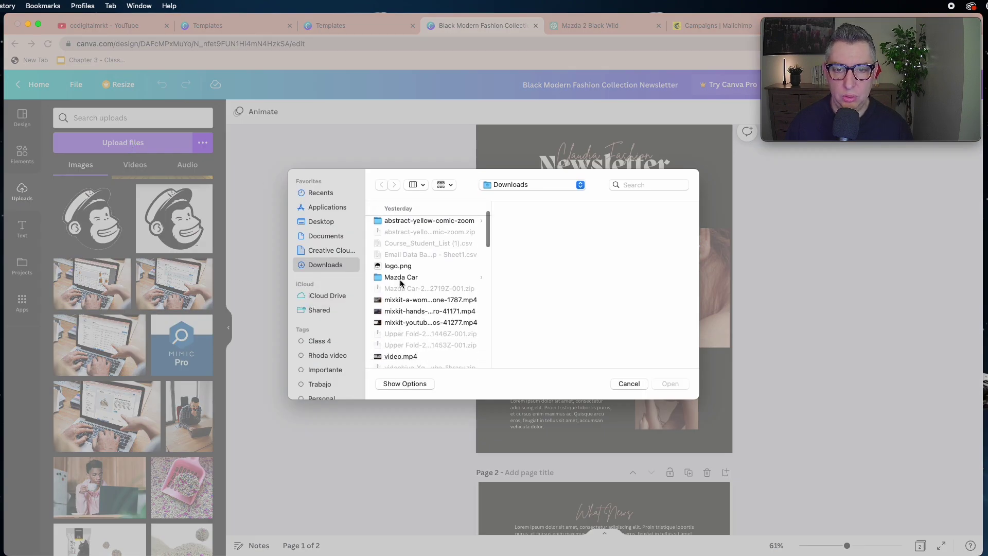
pyautogui.click(400, 280)
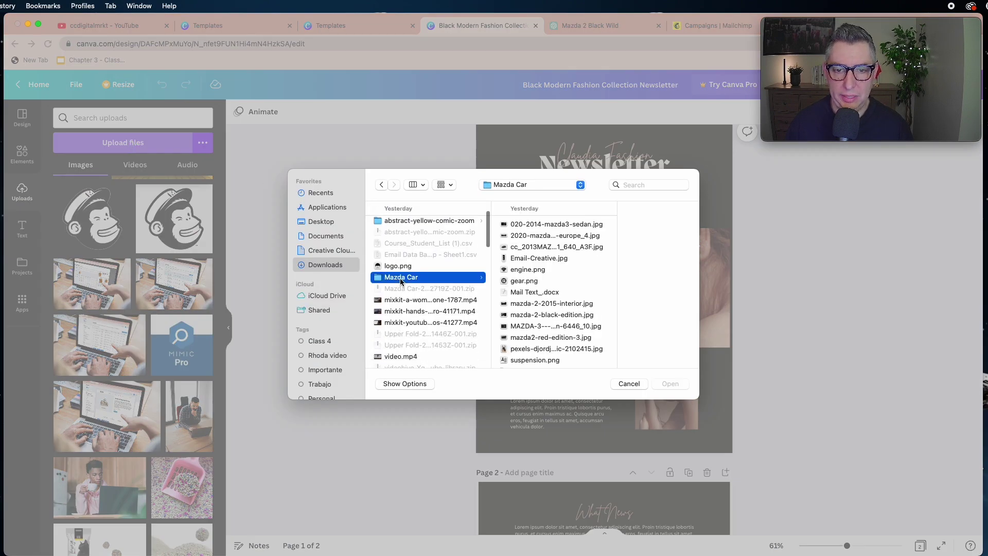
pyautogui.click(532, 224)
pyautogui.click(522, 238)
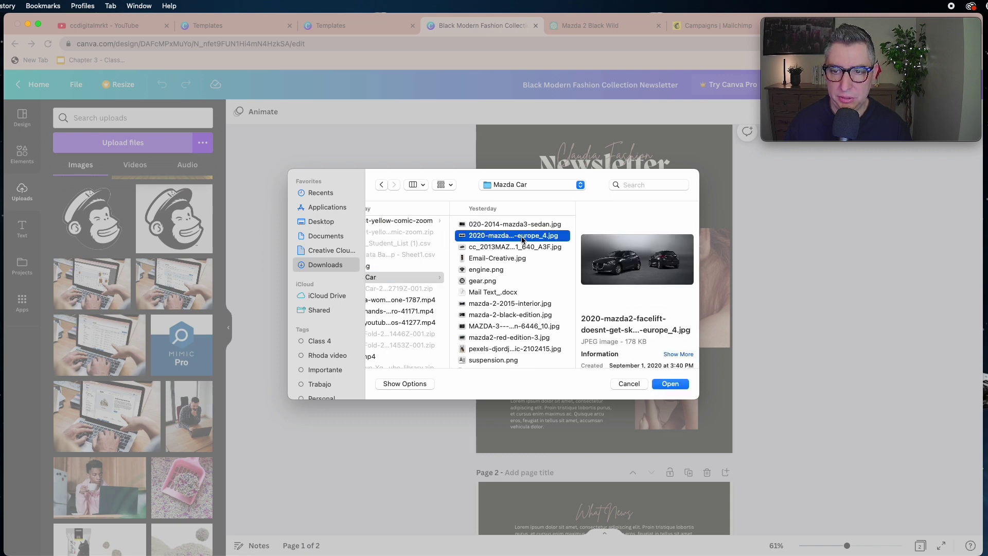
pyautogui.click(509, 247)
pyautogui.click(494, 304)
pyautogui.click(495, 314)
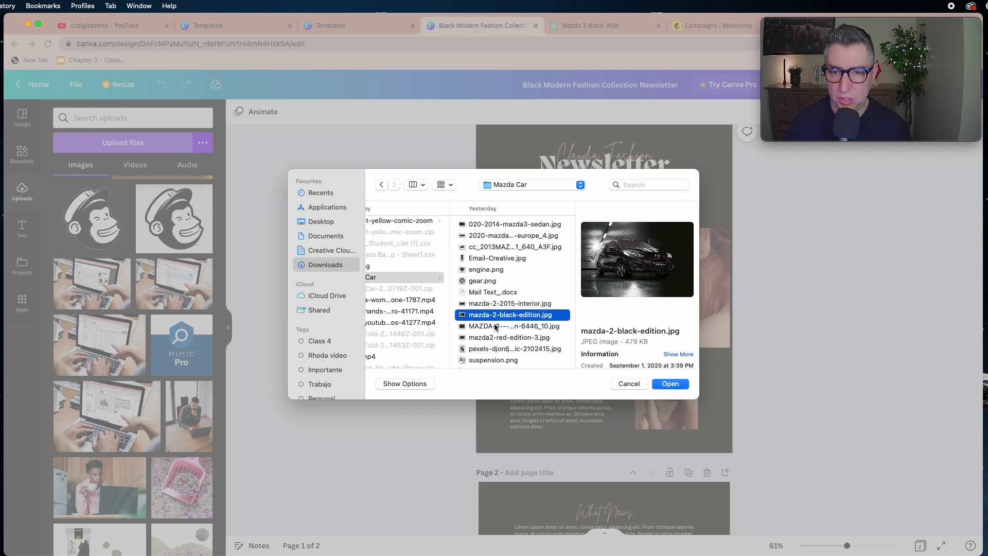
pyautogui.click(494, 327)
pyautogui.scroll(-1, 510, 309)
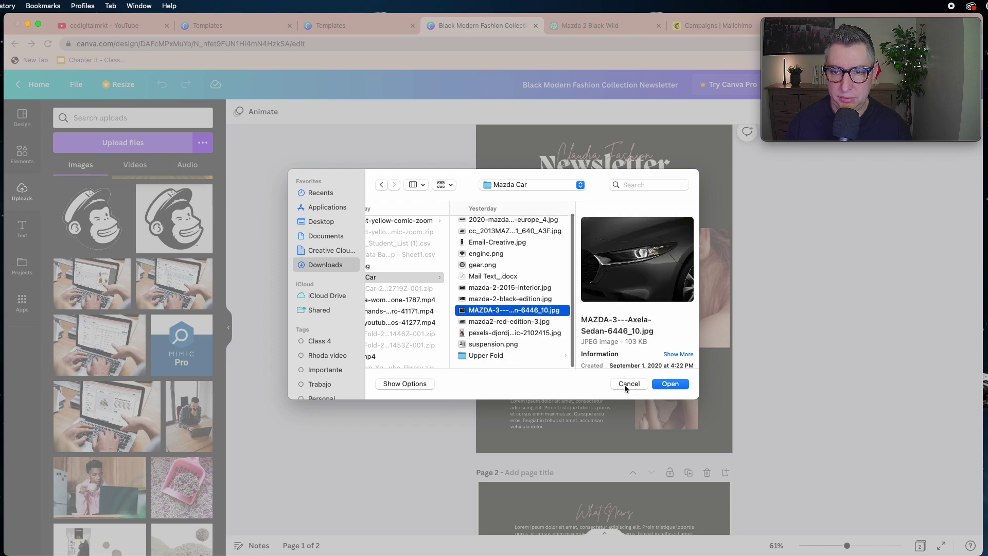
pyautogui.click(671, 385)
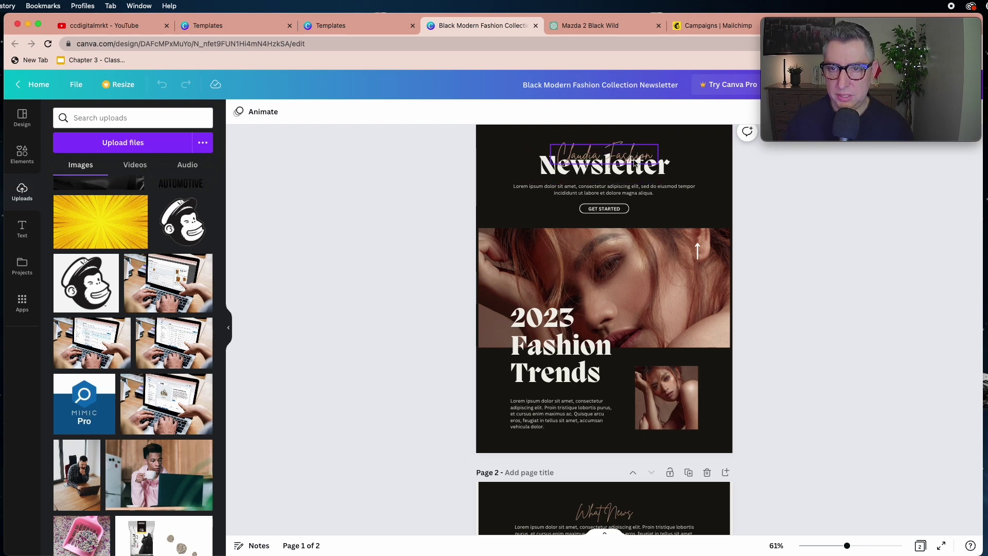
# Delete the Claudia Fashion script title from page 1
pyautogui.click(634, 164)
pyautogui.moveTo(620, 162); pyautogui.dragTo(620, 156)
pyautogui.doubleClick(618, 150)
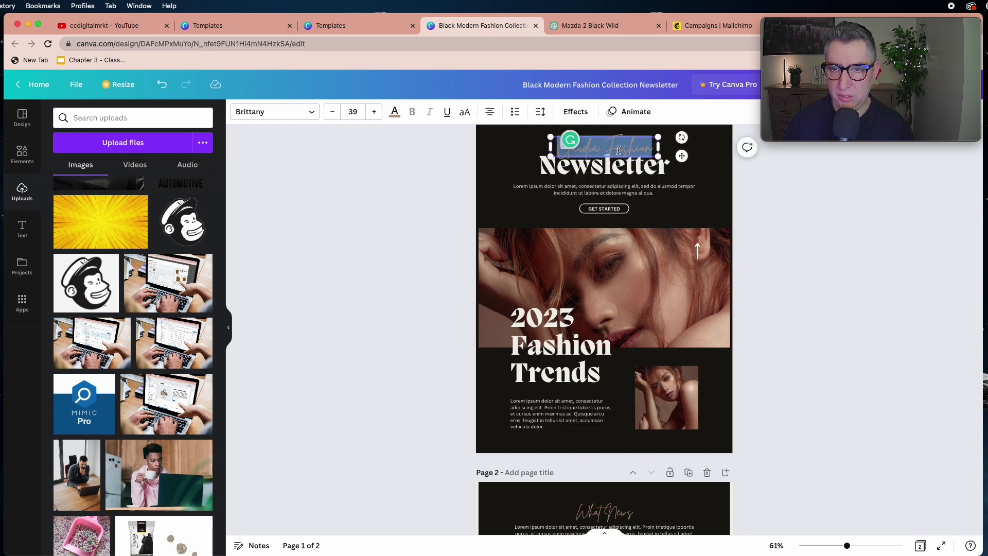
pyautogui.write('ashfgbalgb')
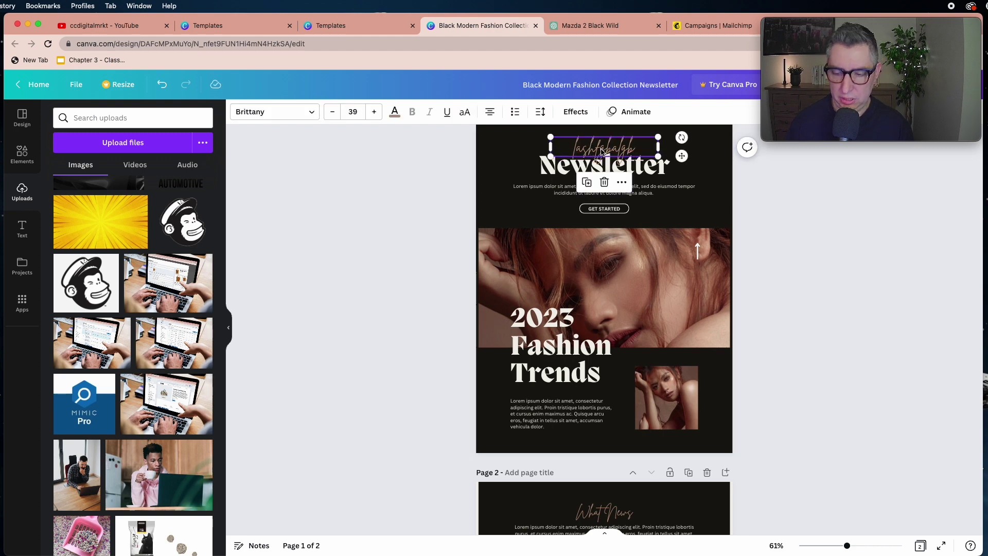
pyautogui.press('Escape')
pyautogui.press('Delete')
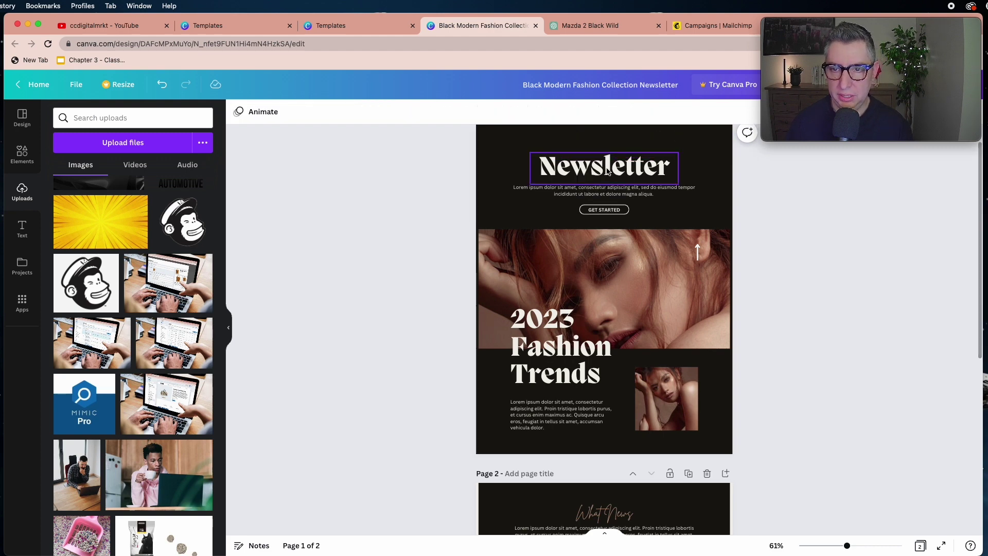
# Delete the Newsletter heading from page 1
pyautogui.scroll(1, 609, 173)
pyautogui.click(609, 192)
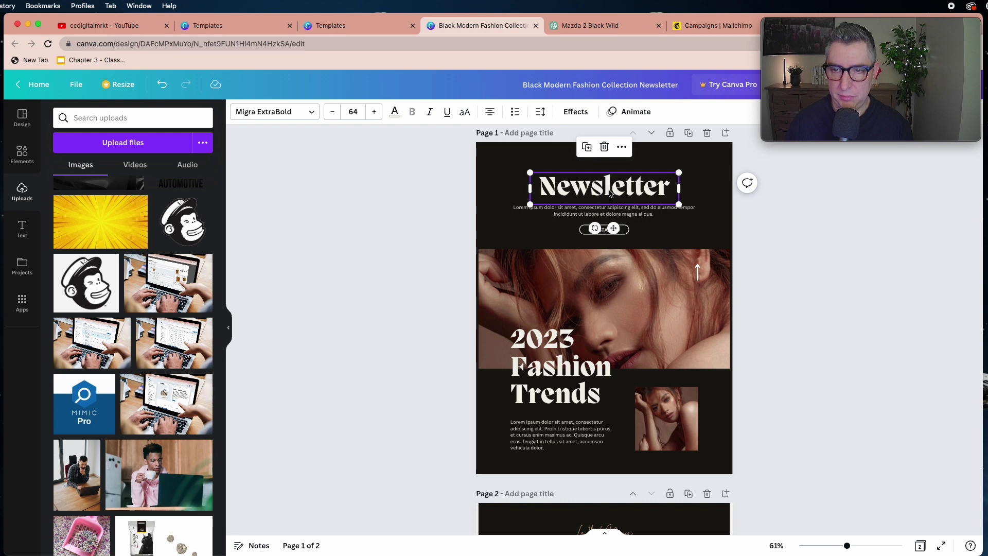
pyautogui.press('Delete')
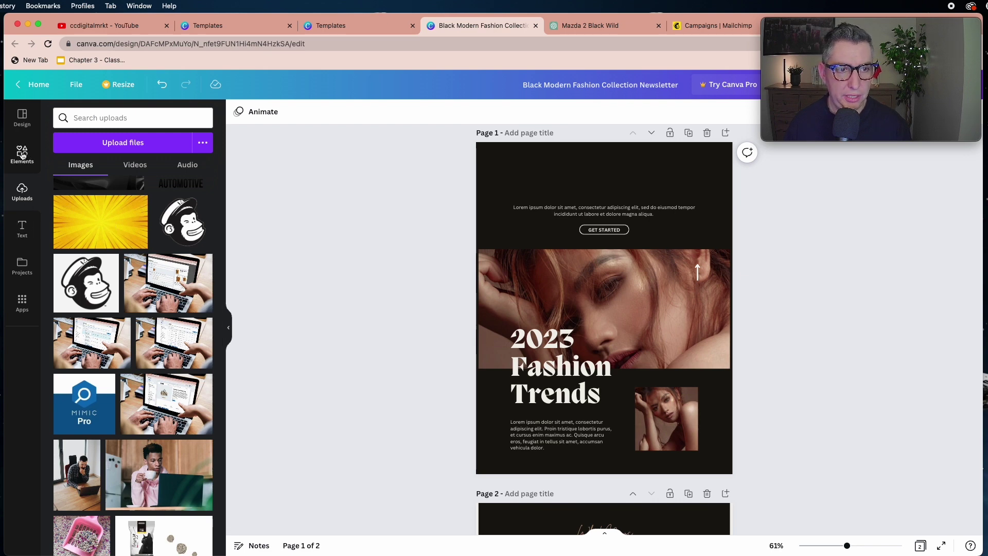
# Add a small circle shape centred above the intro text on page 1
pyautogui.click(22, 155)
pyautogui.scroll(5, 139, 221)
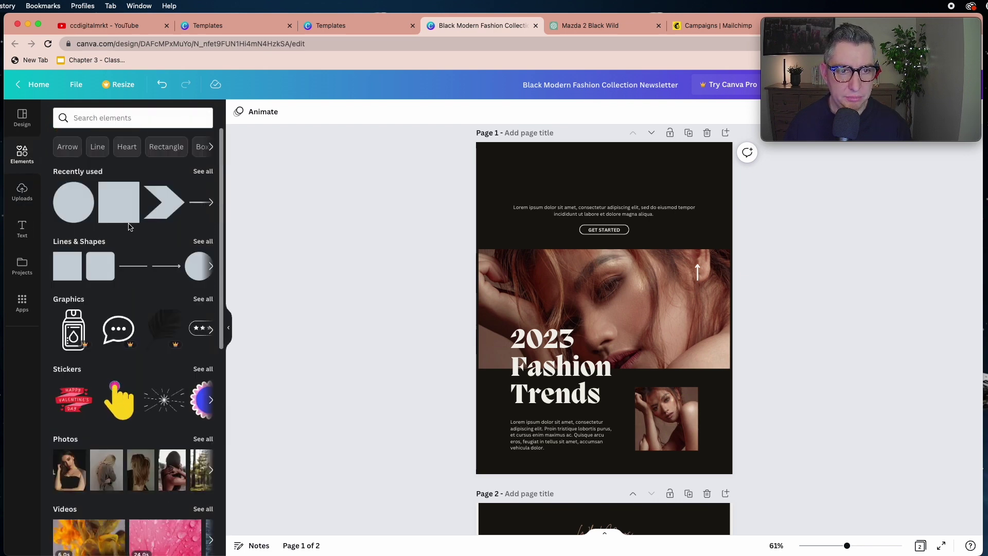
pyautogui.click(71, 212)
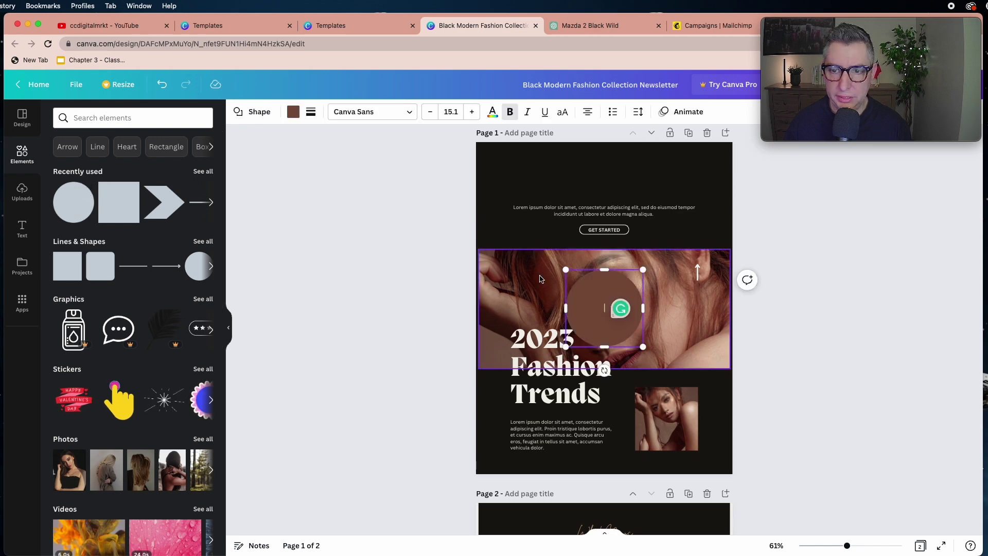
pyautogui.click(437, 278)
pyautogui.moveTo(600, 306); pyautogui.dragTo(601, 184)
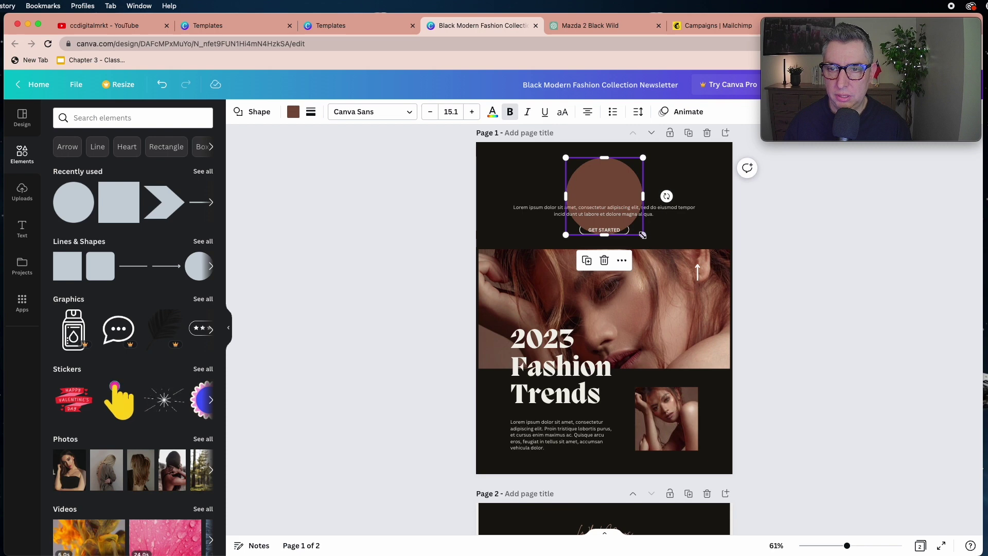
pyautogui.moveTo(643, 234); pyautogui.dragTo(614, 194)
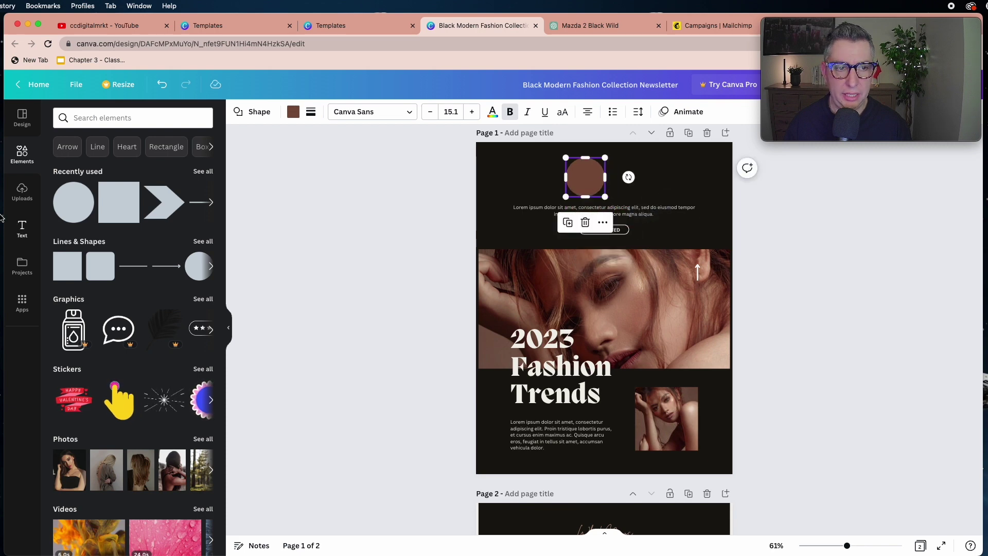
pyautogui.moveTo(67, 215); pyautogui.dragTo(650, 189)
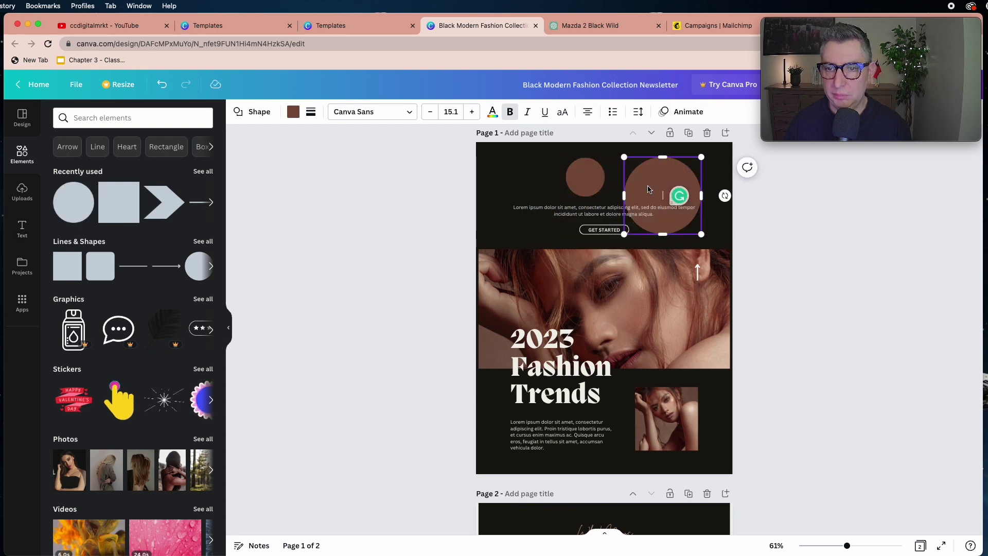
pyautogui.click(747, 217)
pyautogui.click(696, 200)
pyautogui.press('Delete')
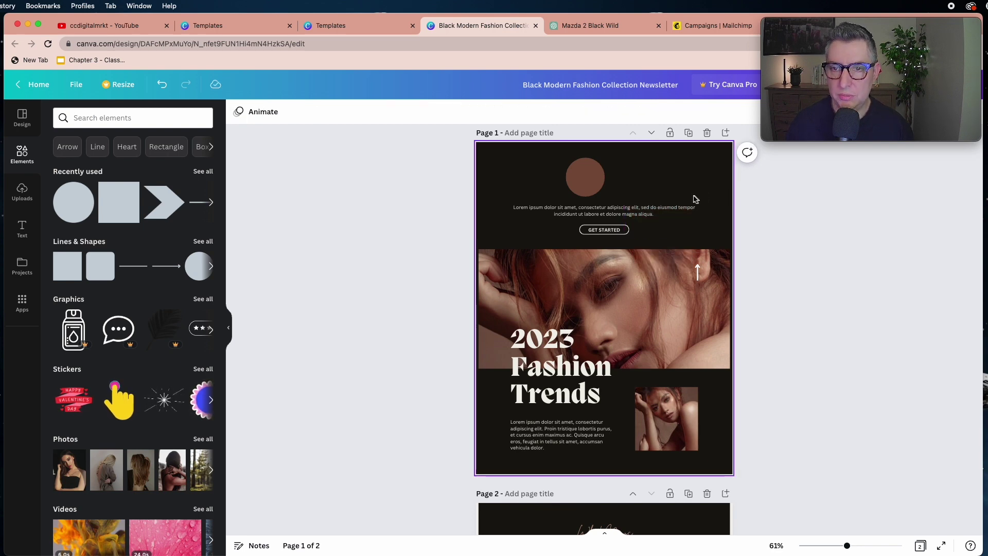
pyautogui.moveTo(604, 196)
pyautogui.mouseDown()
pyautogui.moveTo(632, 197)
pyautogui.moveTo(609, 185)
pyautogui.mouseUp()
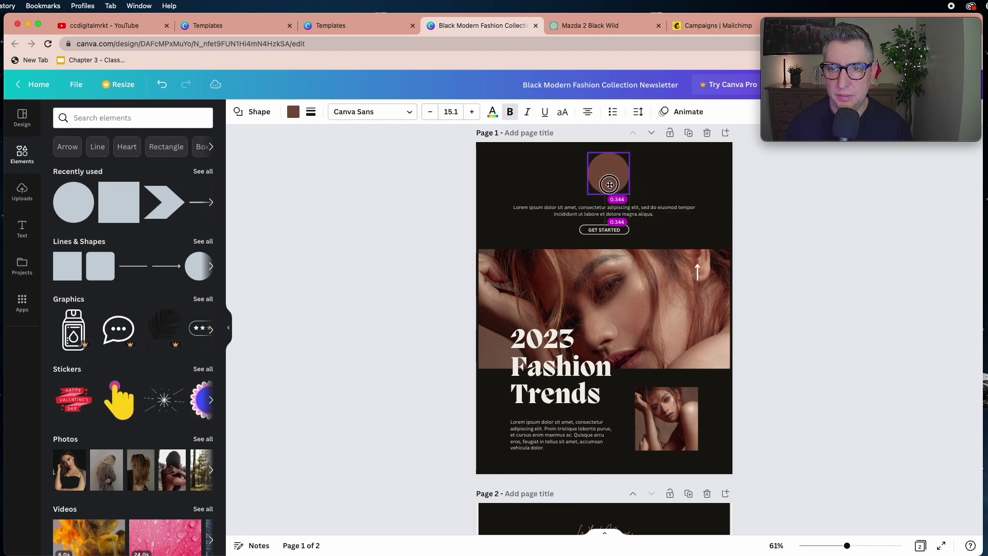
pyautogui.click(576, 181)
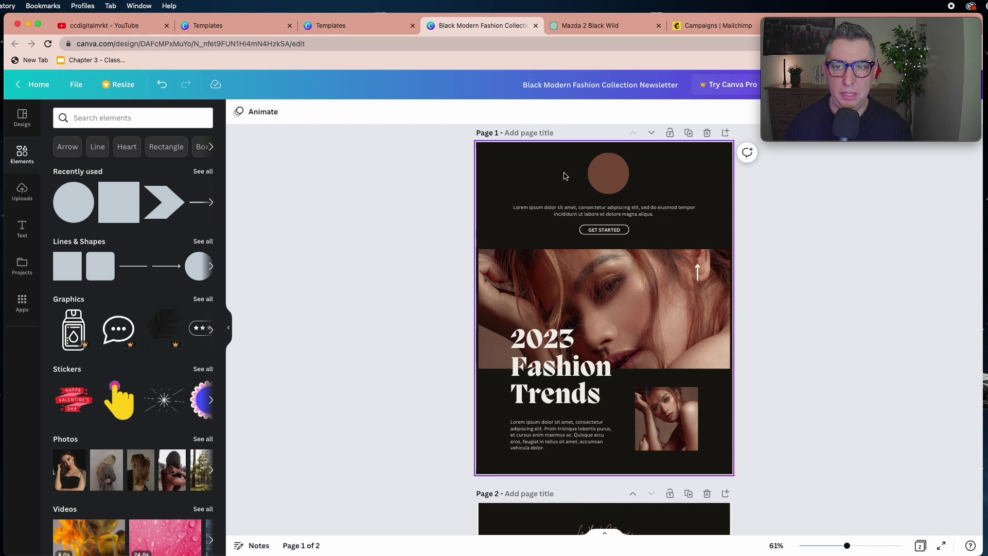
# Change the circle's fill from brown to white
pyautogui.click(605, 178)
pyautogui.click(293, 111)
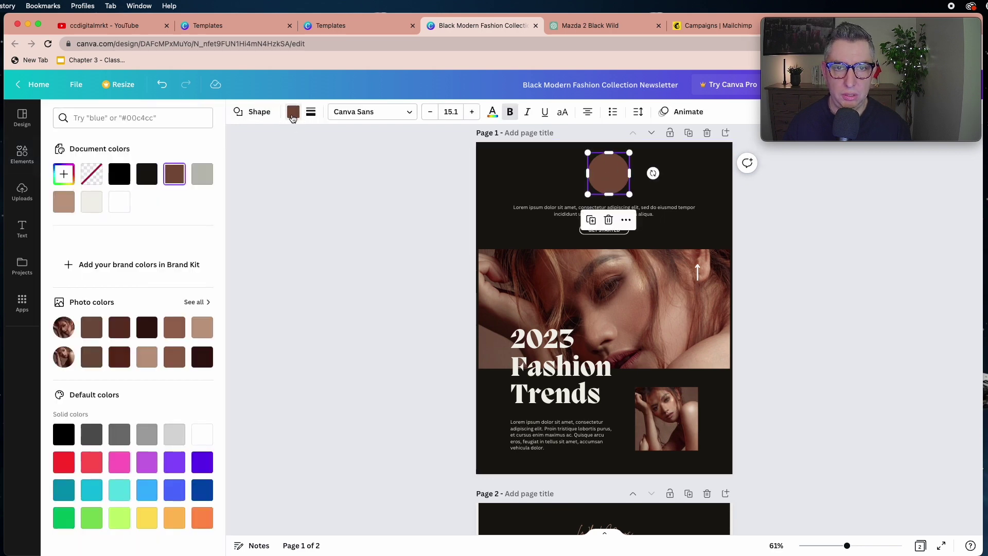
pyautogui.click(120, 208)
pyautogui.press('Escape')
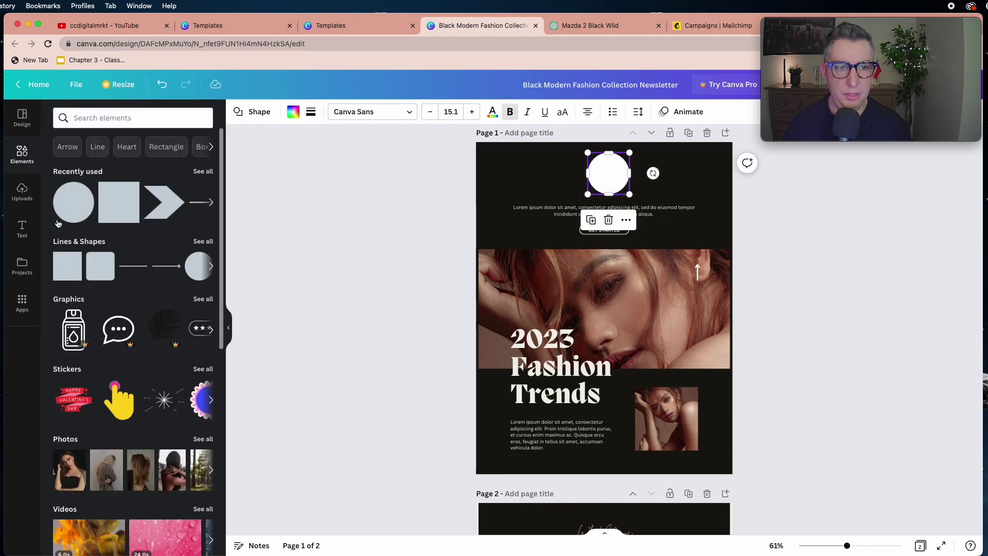
# Place the uploaded AUTOMOTIVE logo, shrunk, into the white circle frame
pyautogui.click(23, 193)
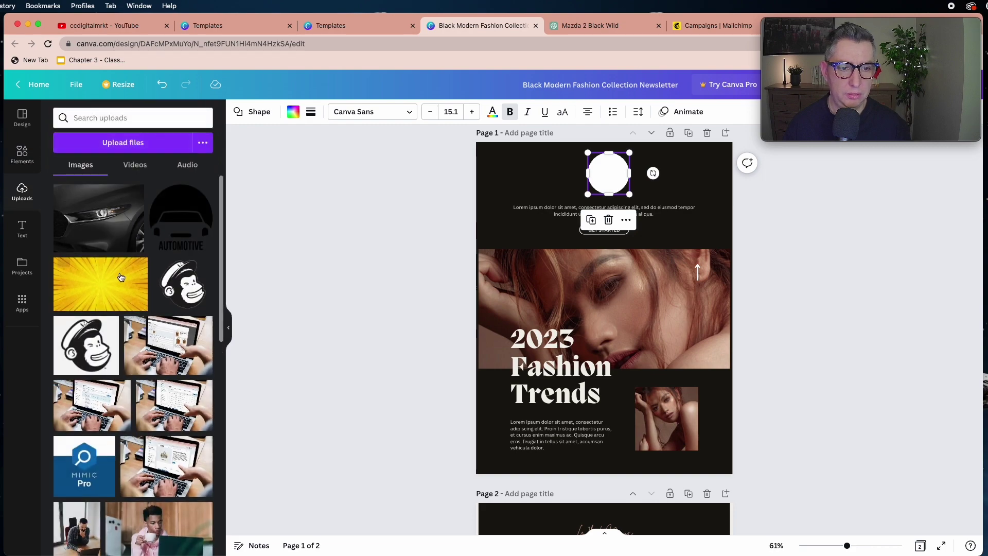
pyautogui.scroll(-10, 123, 277)
pyautogui.scroll(15, 123, 277)
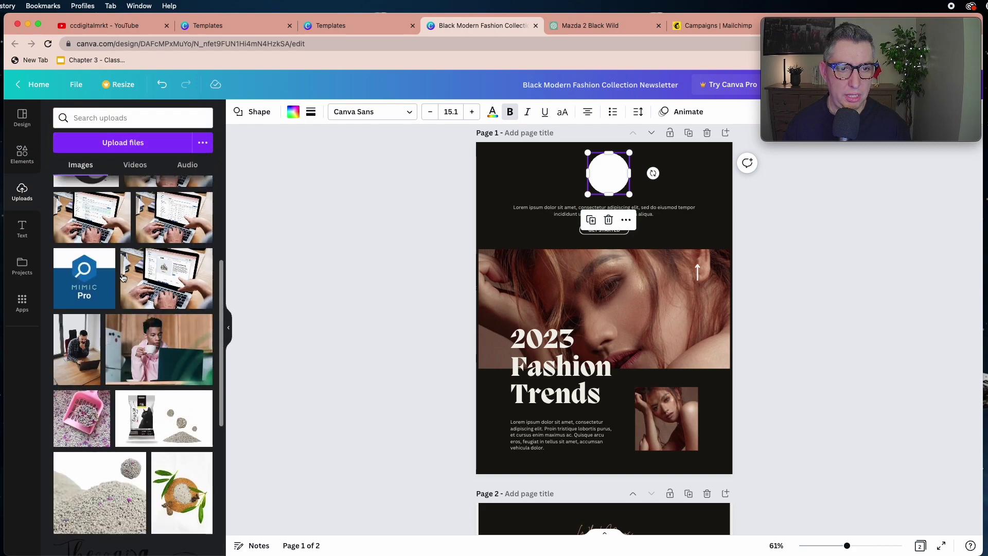
pyautogui.moveTo(181, 216); pyautogui.dragTo(607, 222)
pyautogui.moveTo(667, 286); pyautogui.dragTo(610, 179)
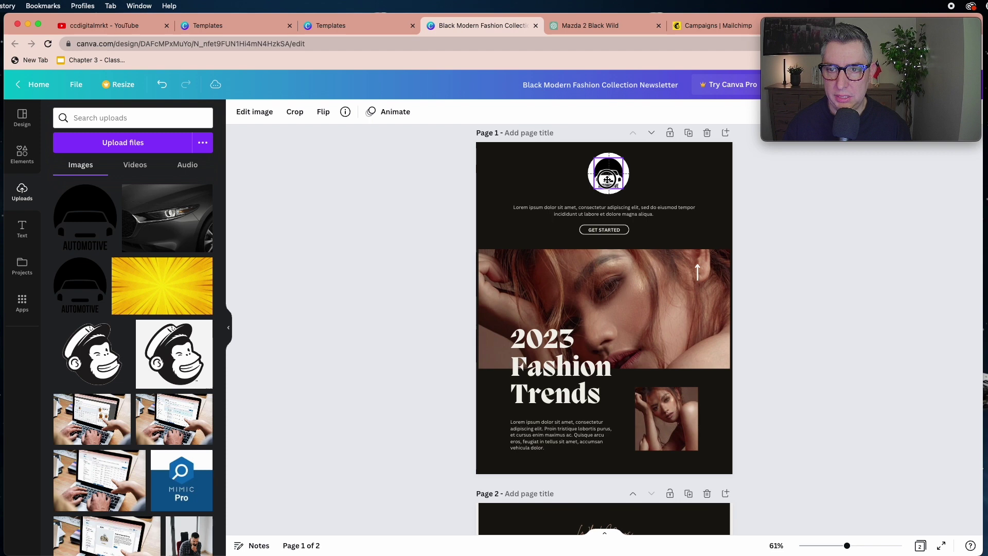
pyautogui.click(644, 216)
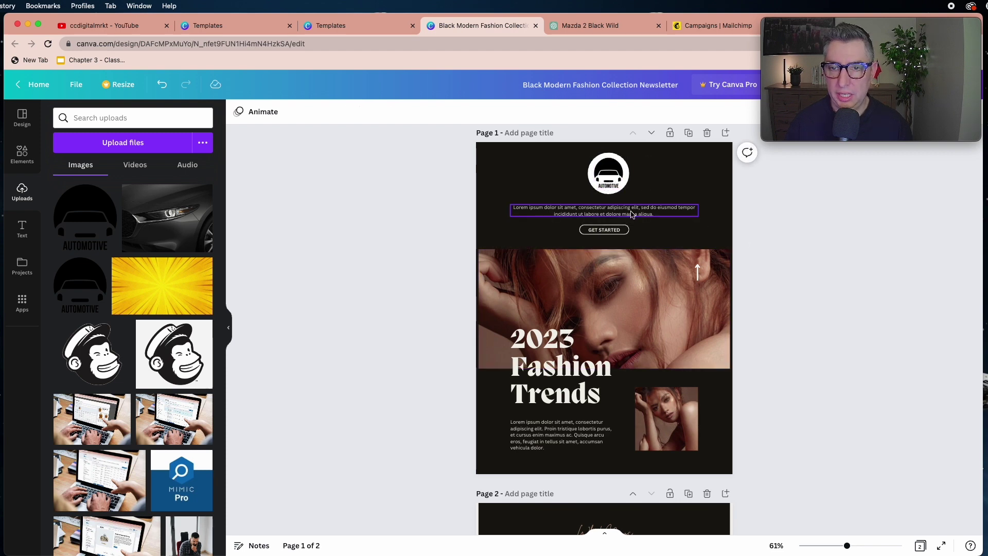
# Replace the lorem intro text with the pasted Black Wild description
pyautogui.click(633, 218)
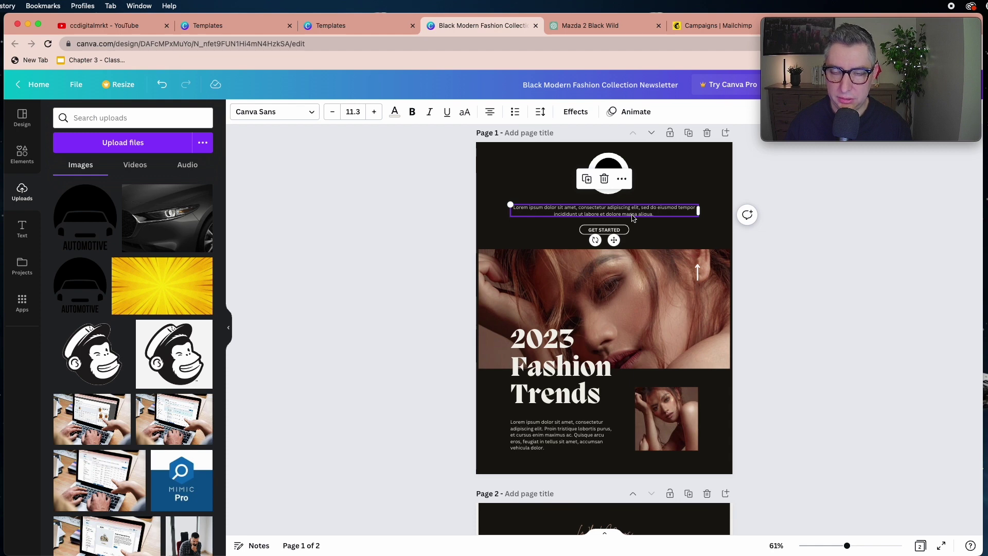
pyautogui.doubleClick(633, 218)
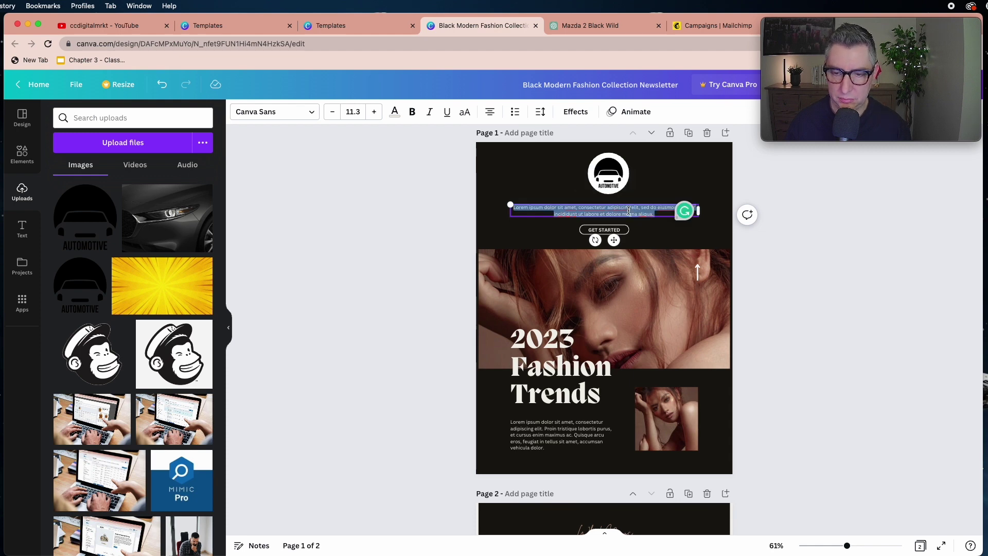
pyautogui.press('super+v')
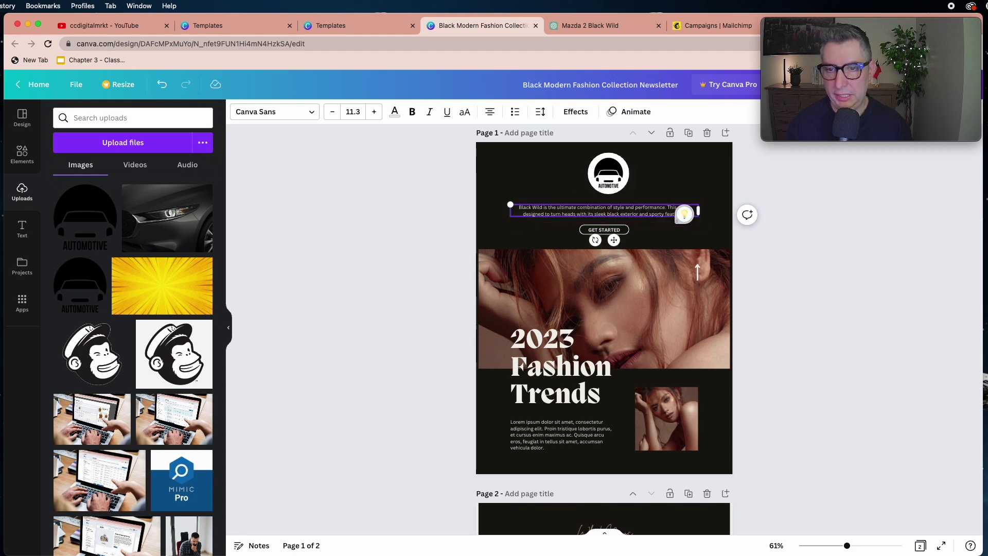
pyautogui.click(787, 244)
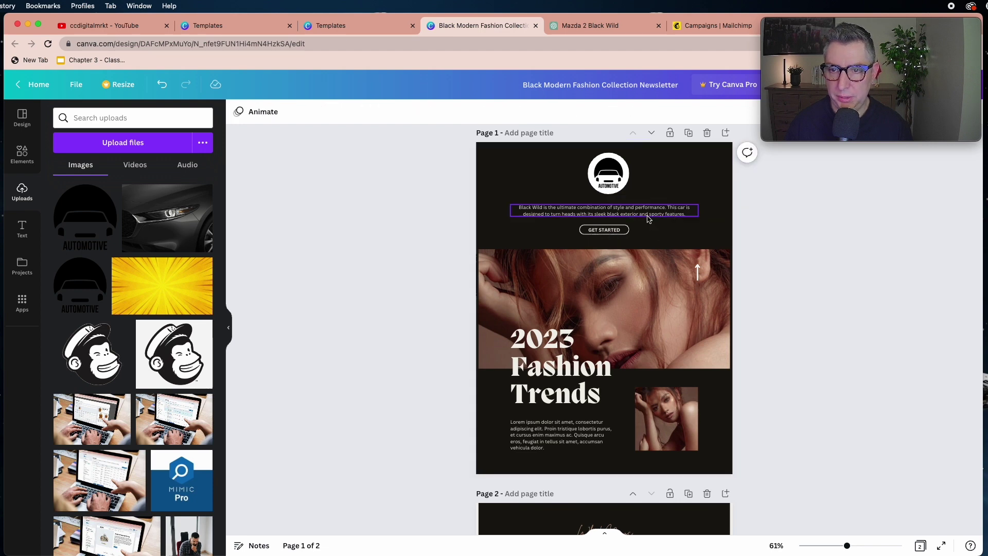
pyautogui.click(649, 219)
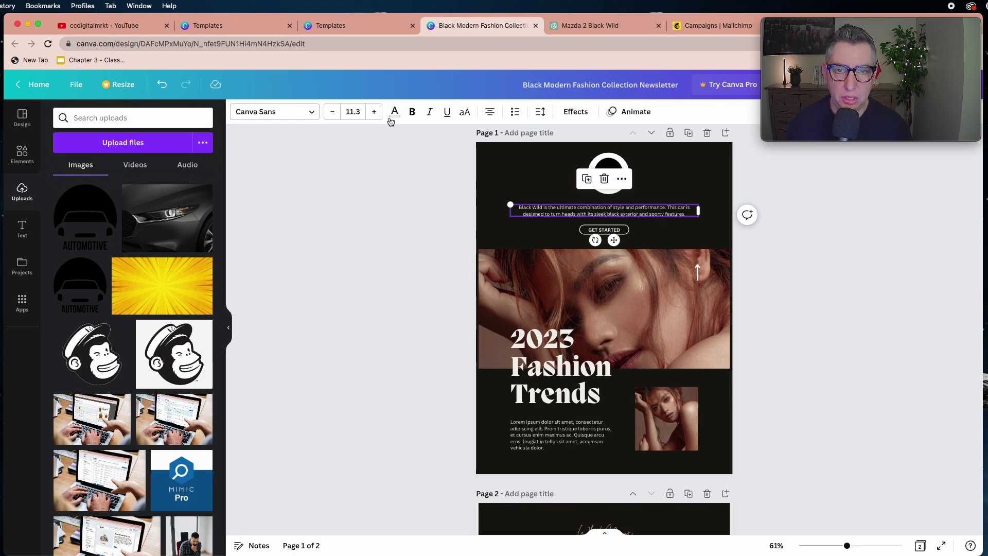
# Enlarge the intro text to 15.3 and move it up toward the logo
pyautogui.click(376, 115)
pyautogui.click(375, 114)
pyautogui.click(375, 115)
pyautogui.click(375, 115)
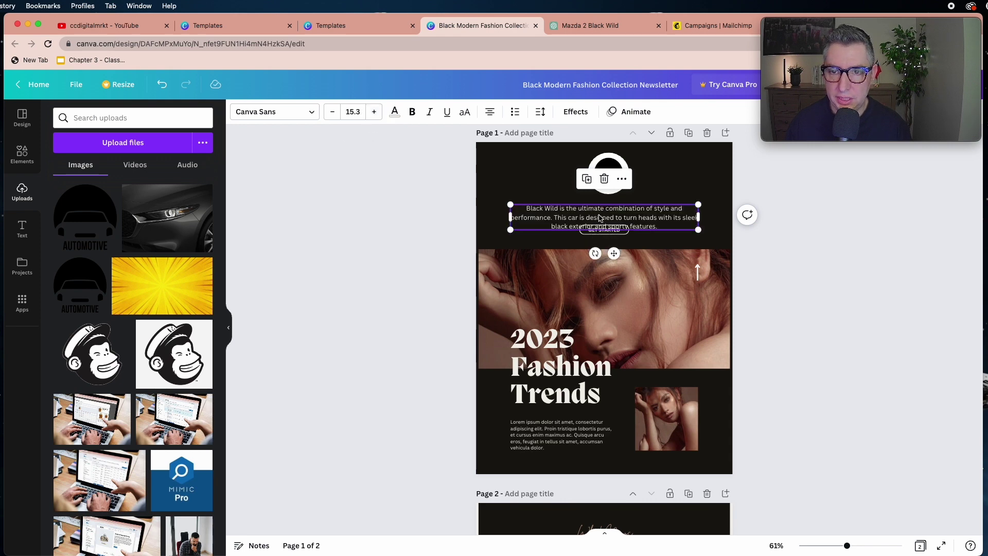
pyautogui.moveTo(600, 218); pyautogui.dragTo(604, 215)
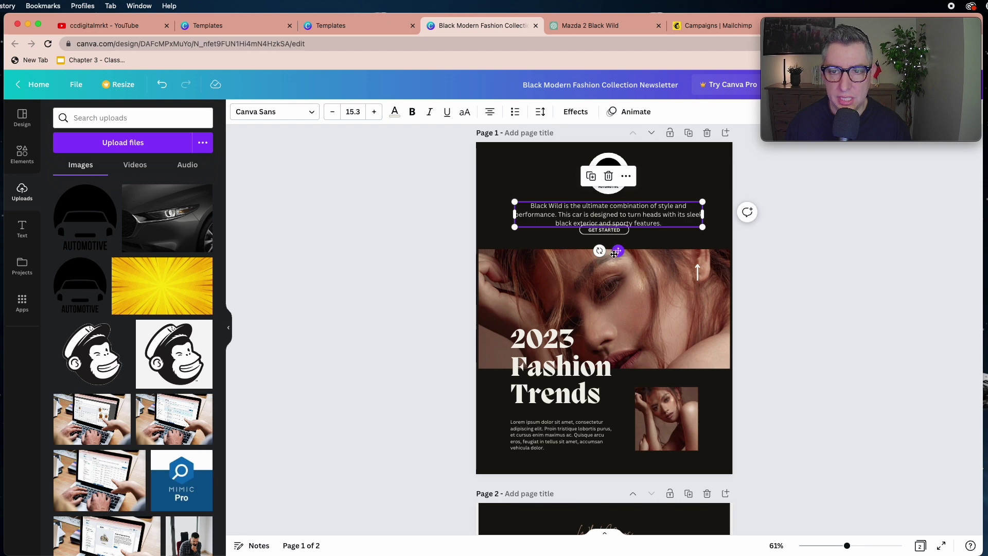
pyautogui.moveTo(611, 248); pyautogui.dragTo(611, 231)
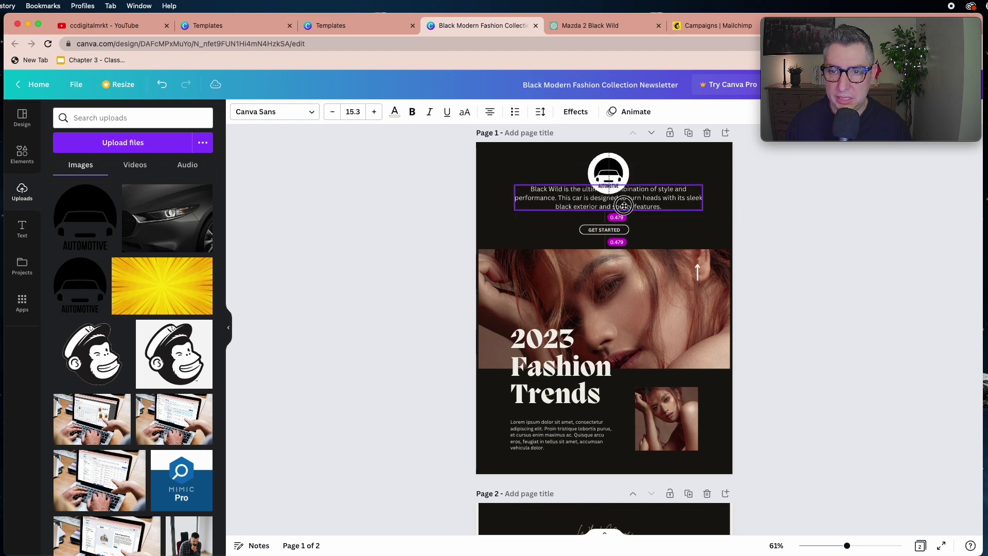
pyautogui.click(793, 248)
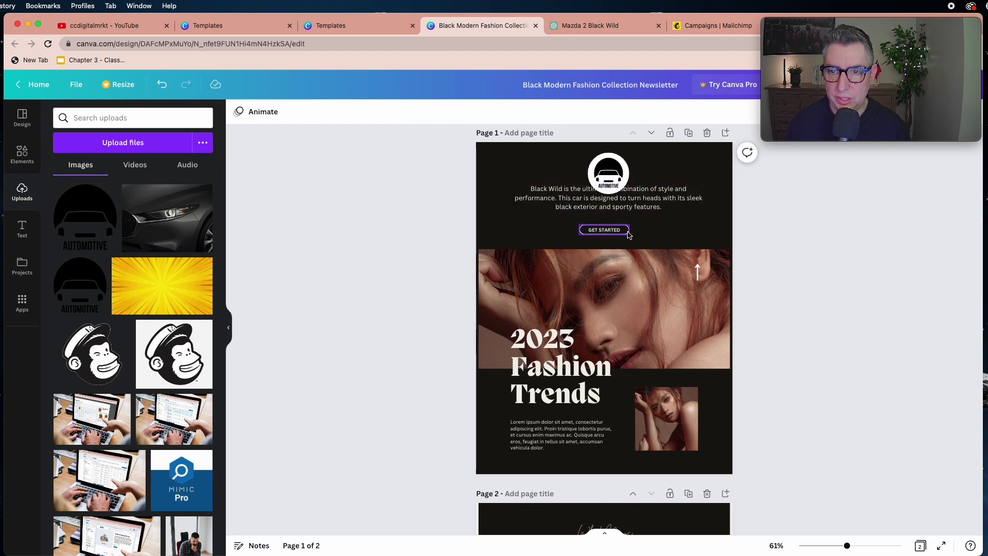
# Resize the GET STARTED button and shift the description text down slightly
pyautogui.click(612, 232)
pyautogui.click(612, 232)
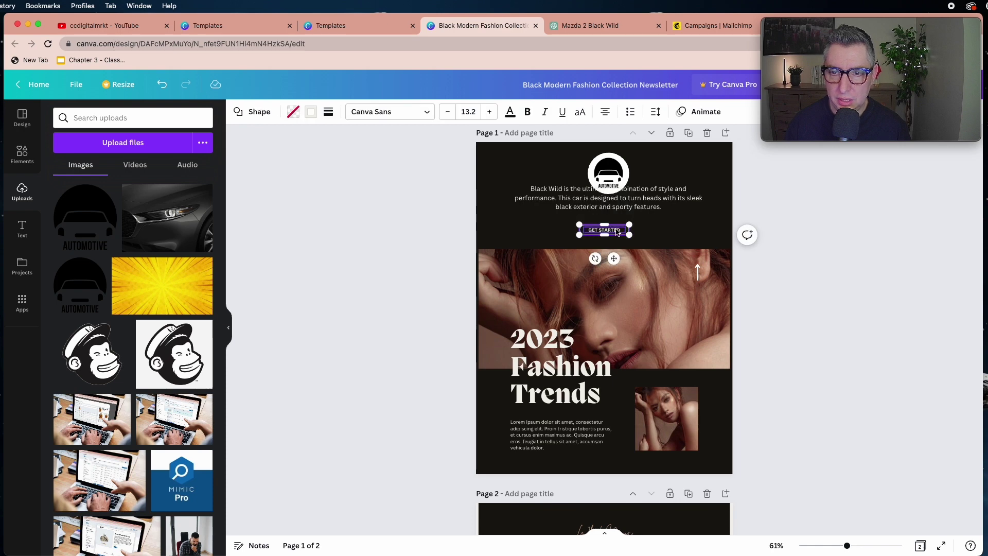
pyautogui.moveTo(630, 225)
pyautogui.mouseDown()
pyautogui.moveTo(654, 223)
pyautogui.moveTo(615, 234)
pyautogui.mouseUp()
pyautogui.moveTo(651, 207); pyautogui.dragTo(651, 218)
pyautogui.click(763, 232)
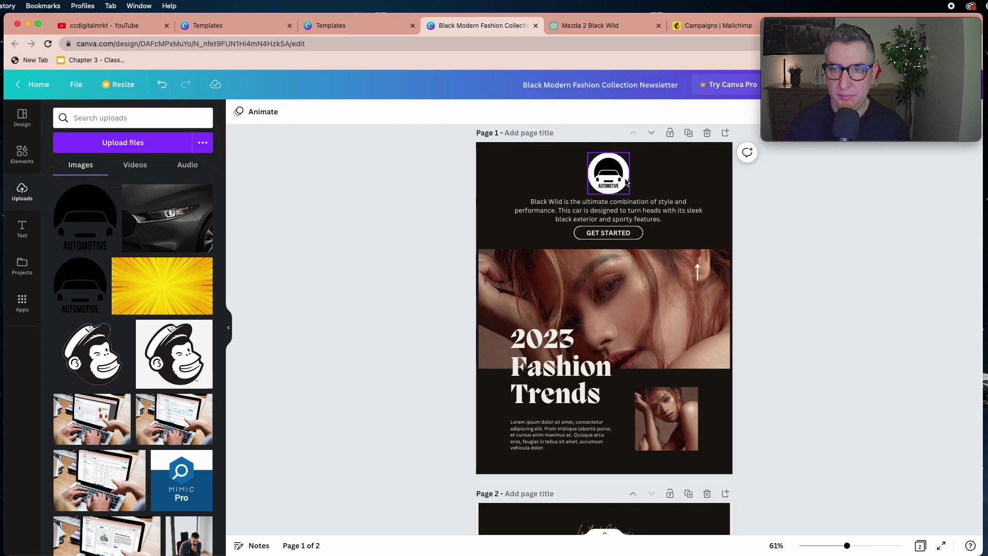
# Move the circular AUTOMOTIVE logo up and shrink it slightly
pyautogui.click(610, 182)
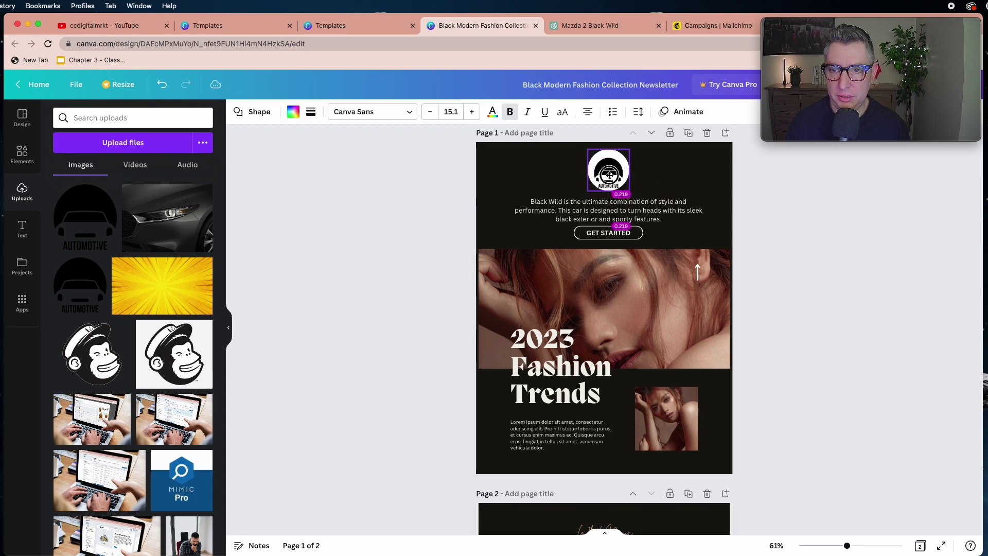
pyautogui.moveTo(610, 180); pyautogui.dragTo(611, 176)
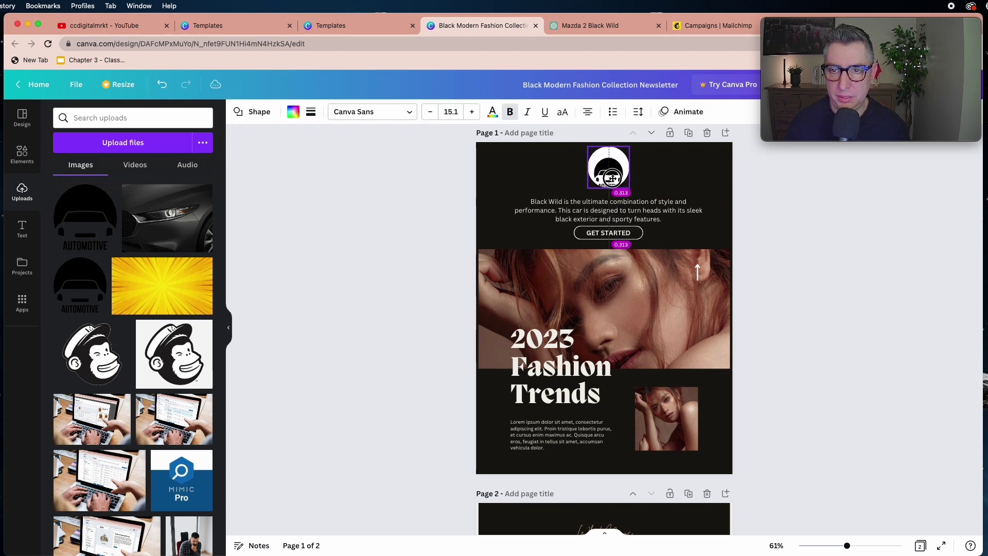
pyautogui.doubleClick(610, 176)
pyautogui.click(760, 201)
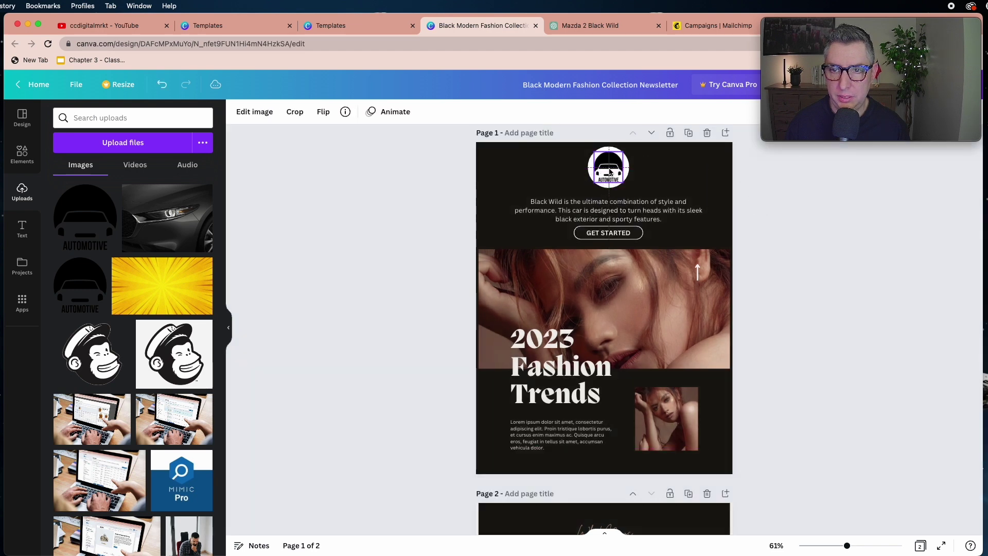
pyautogui.click(620, 176)
pyautogui.click(628, 175)
pyautogui.moveTo(631, 190); pyautogui.dragTo(609, 178)
# Nudge the body text paragraph up closer beneath the logo
pyautogui.click(658, 220)
pyautogui.moveTo(659, 220); pyautogui.dragTo(659, 217)
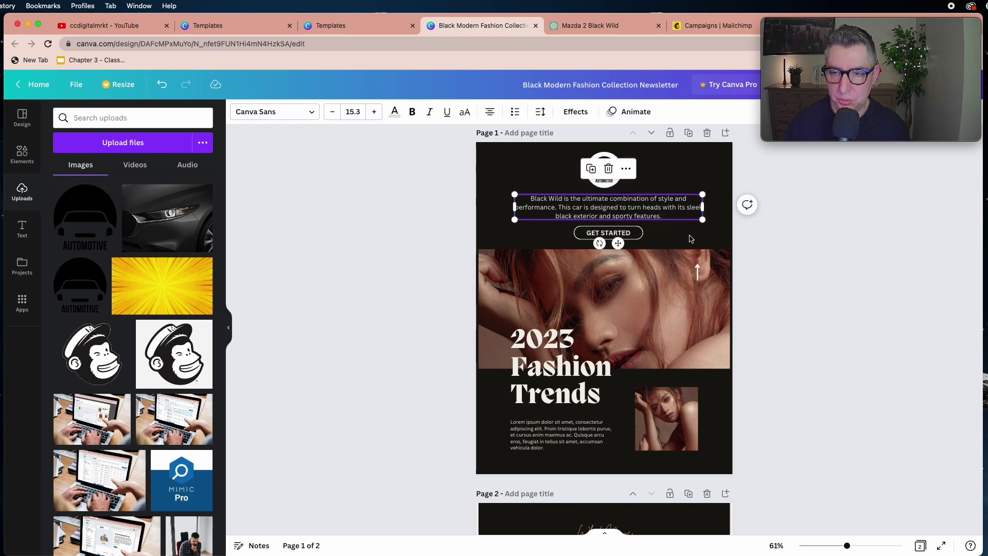
pyautogui.click(822, 281)
# Replace the woman's portrait in page 1's top photo frame with the black Mazda image from Uploads
pyautogui.click(580, 298)
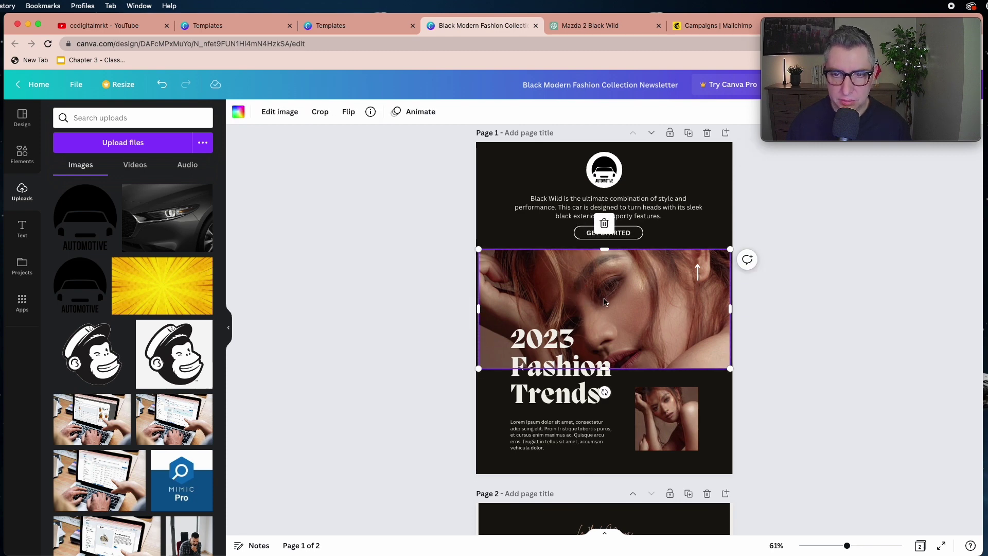
pyautogui.scroll(-15, 165, 323)
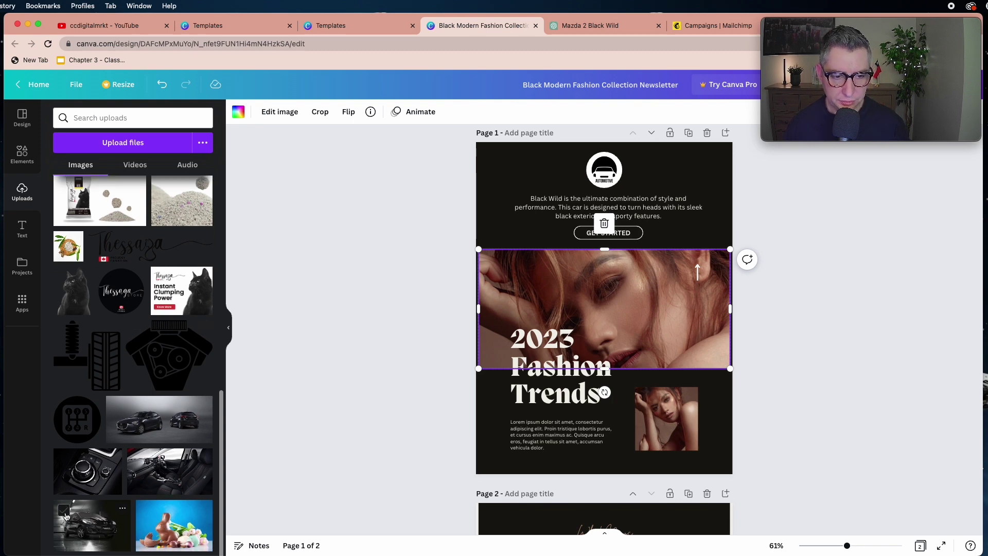
pyautogui.click(63, 511)
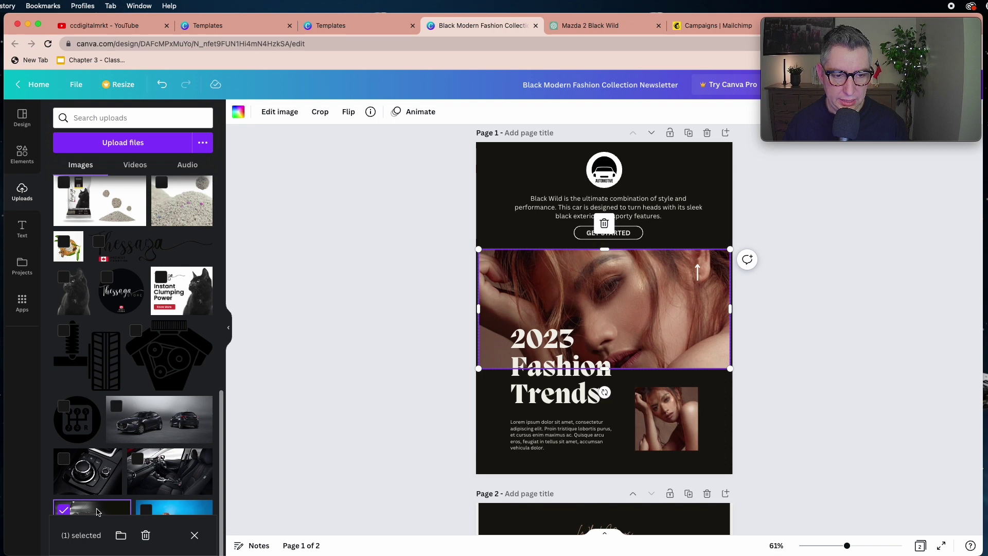
pyautogui.moveTo(90, 509); pyautogui.dragTo(492, 316)
pyautogui.moveTo(318, 352); pyautogui.dragTo(507, 304)
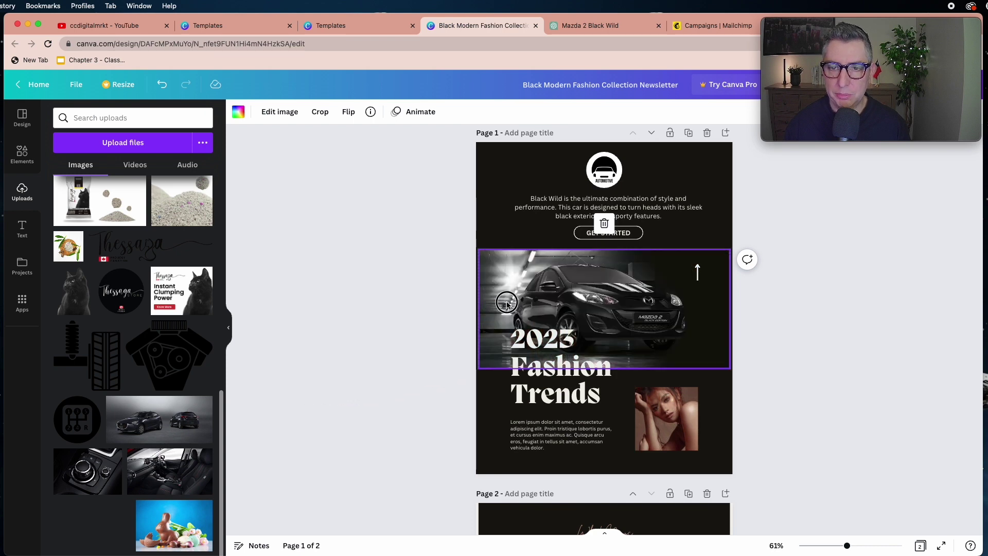
pyautogui.click(371, 349)
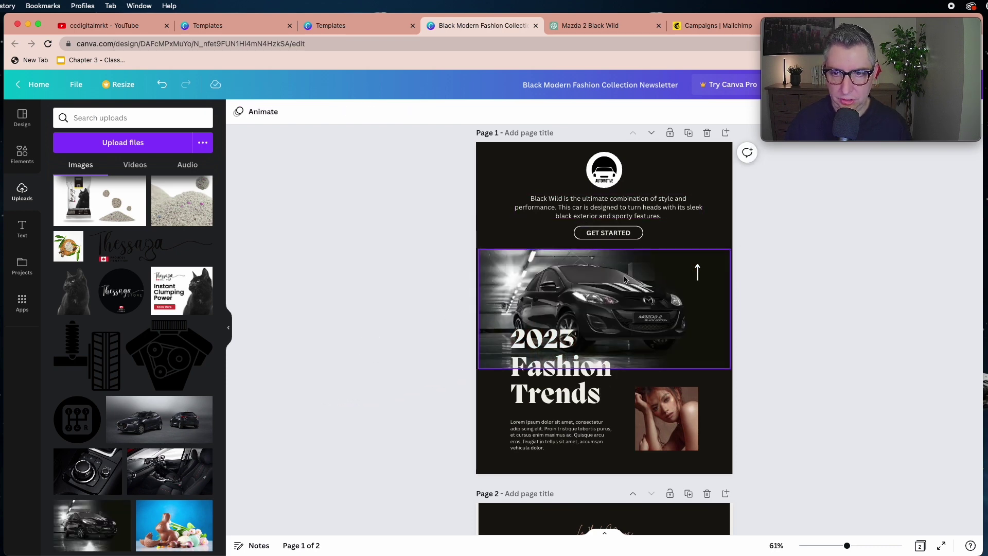
pyautogui.scroll(-2, 635, 302)
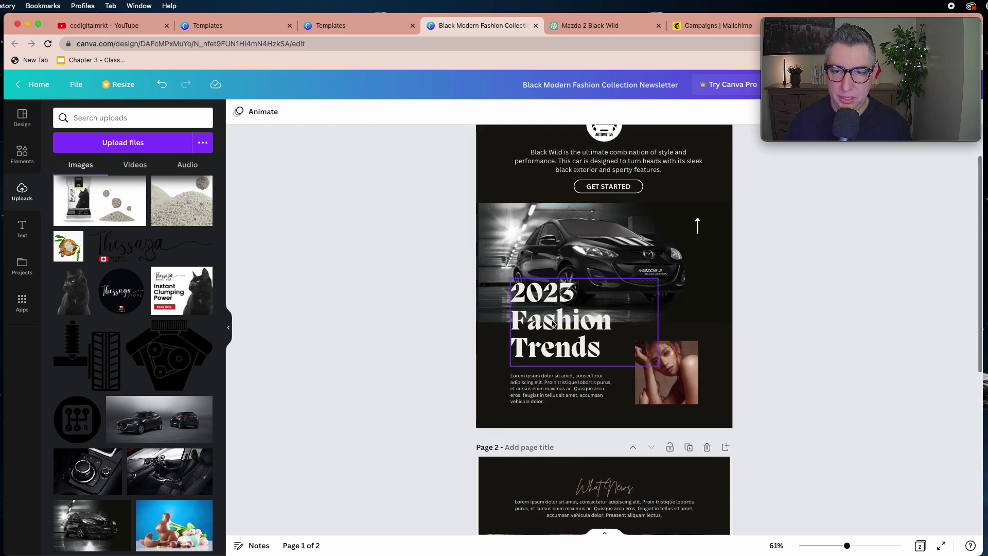
pyautogui.click(554, 323)
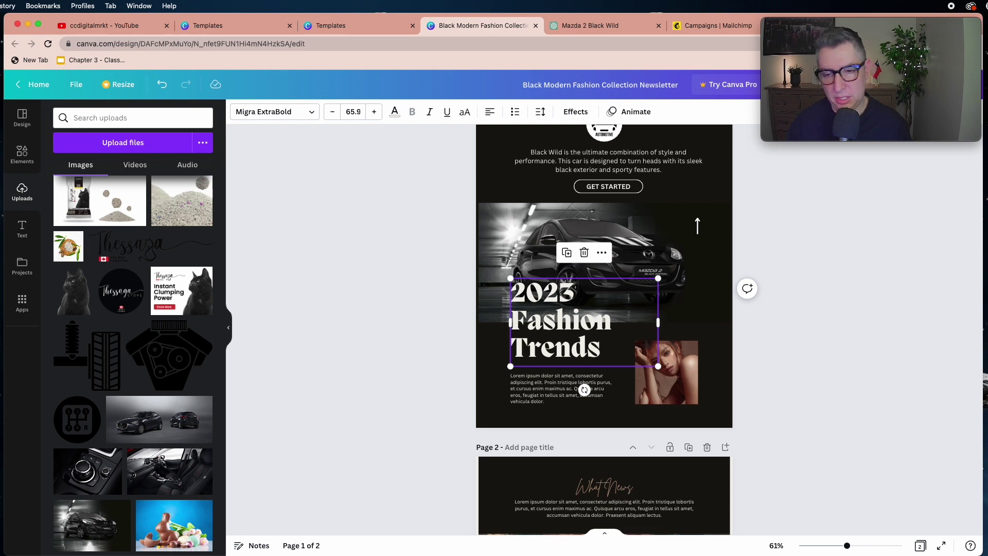
# Delete the 2023 Fashion Trends heading and browse the Text panel's font combinations
pyautogui.press('Delete')
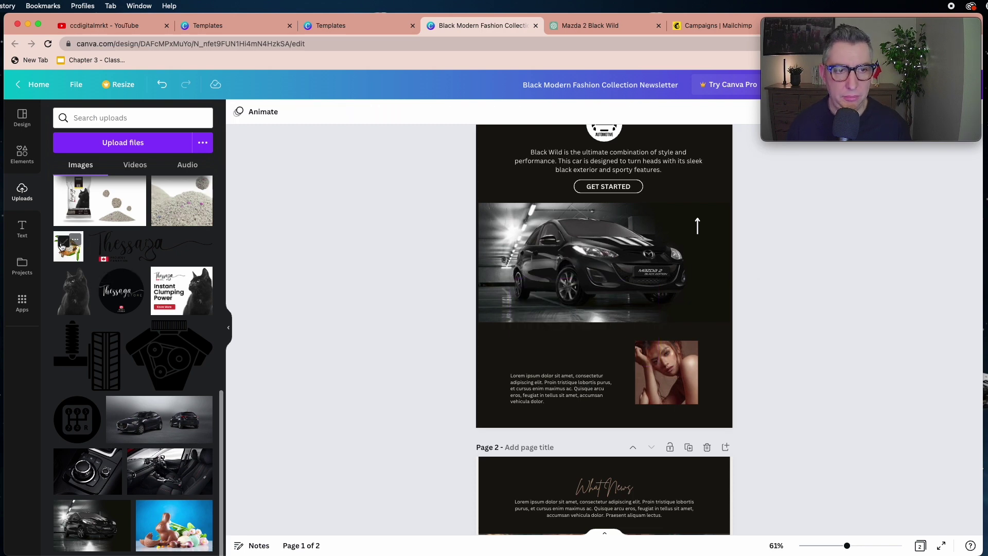
pyautogui.click(23, 229)
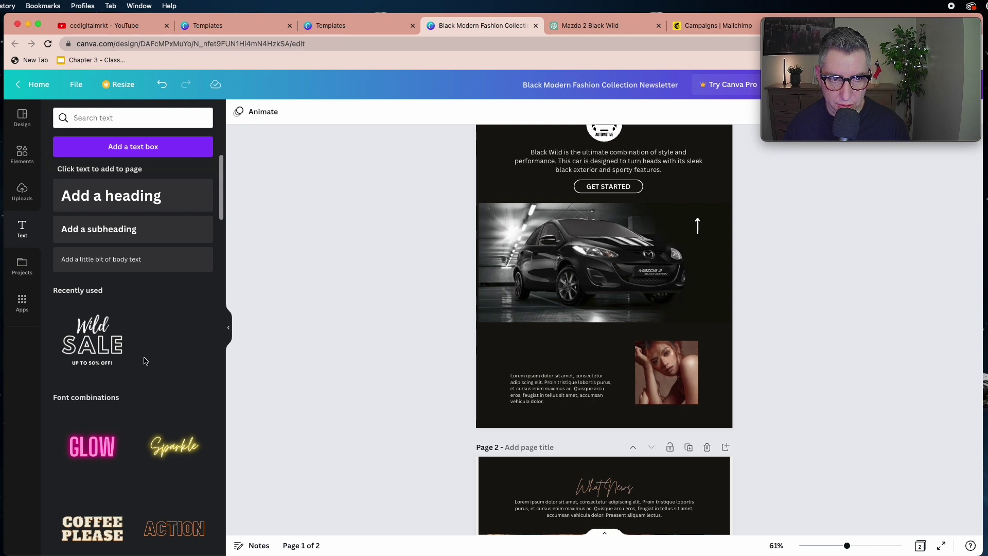
pyautogui.scroll(-10, 137, 366)
pyautogui.scroll(-15, 145, 361)
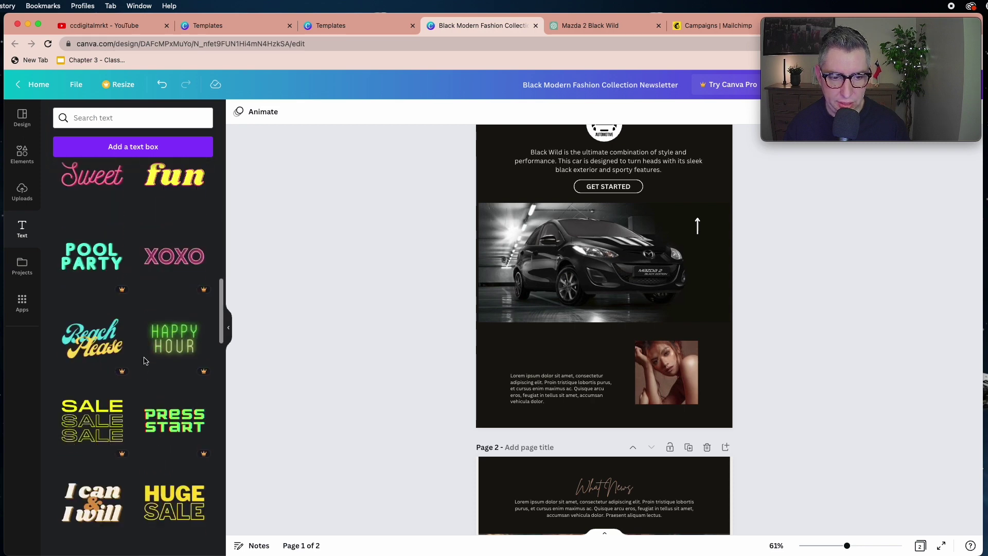
pyautogui.scroll(-12, 146, 362)
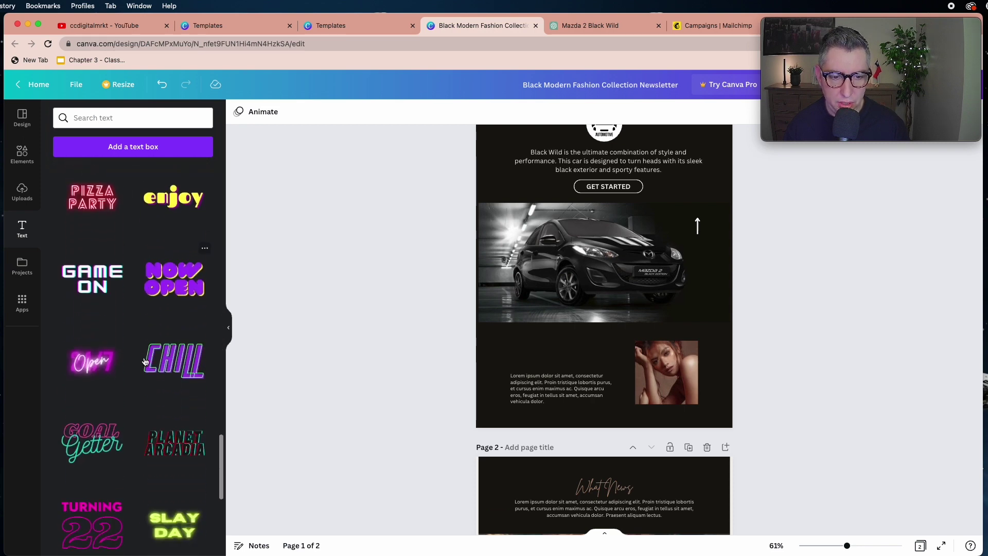
pyautogui.scroll(1, 145, 362)
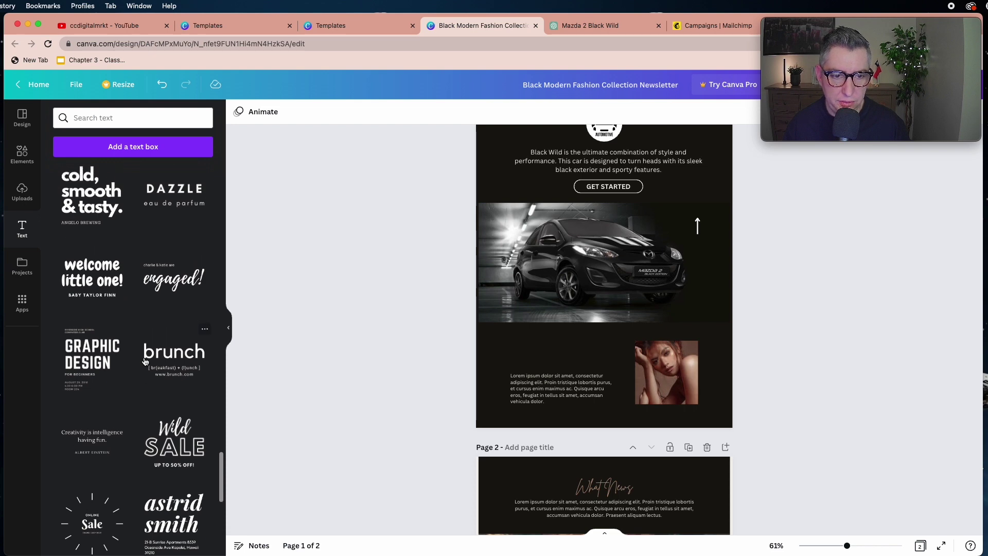
# Add the Wild SALE – UP TO 50% OFF! text combination and move it down-left over the car photo
pyautogui.click(155, 408)
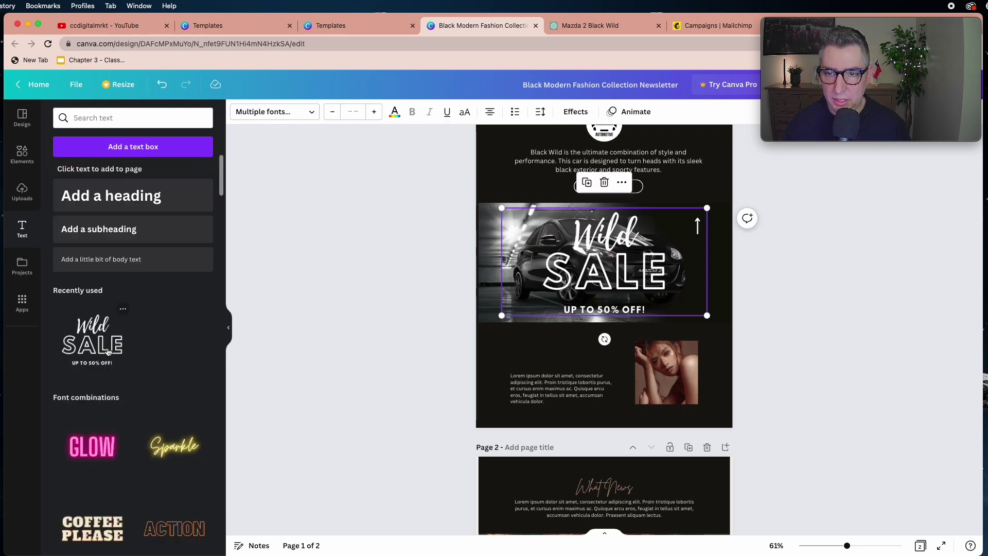
pyautogui.moveTo(612, 273); pyautogui.dragTo(563, 323)
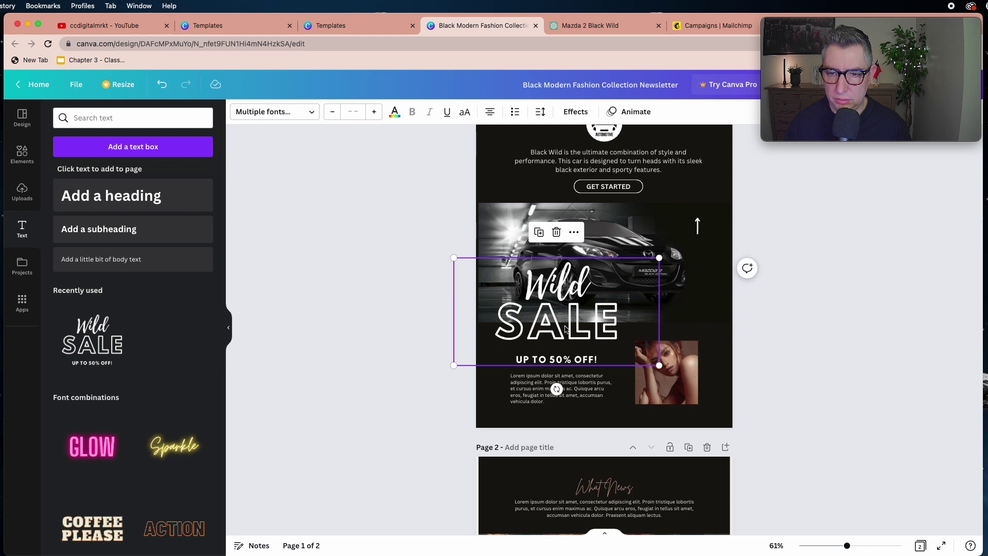
pyautogui.moveTo(566, 326)
pyautogui.mouseDown()
pyautogui.moveTo(585, 298)
pyautogui.moveTo(567, 337)
pyautogui.moveTo(583, 325)
pyautogui.moveTo(568, 327)
pyautogui.mouseUp()
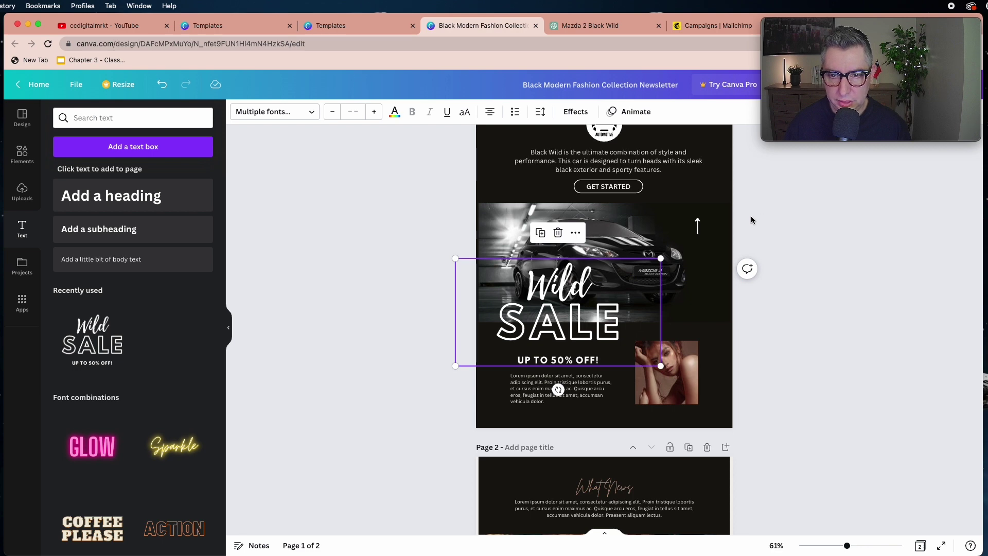
pyautogui.click(589, 321)
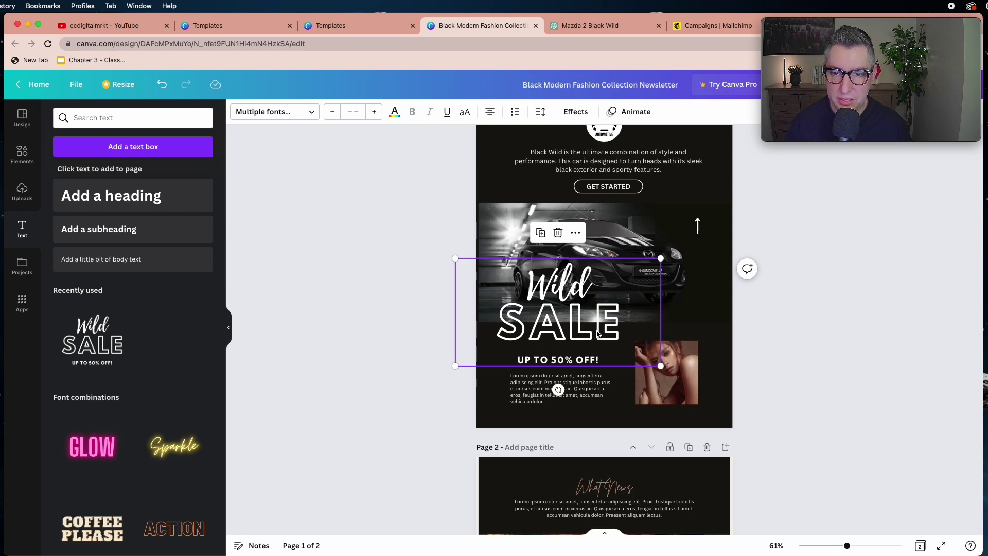
pyautogui.scroll(1, 720, 291)
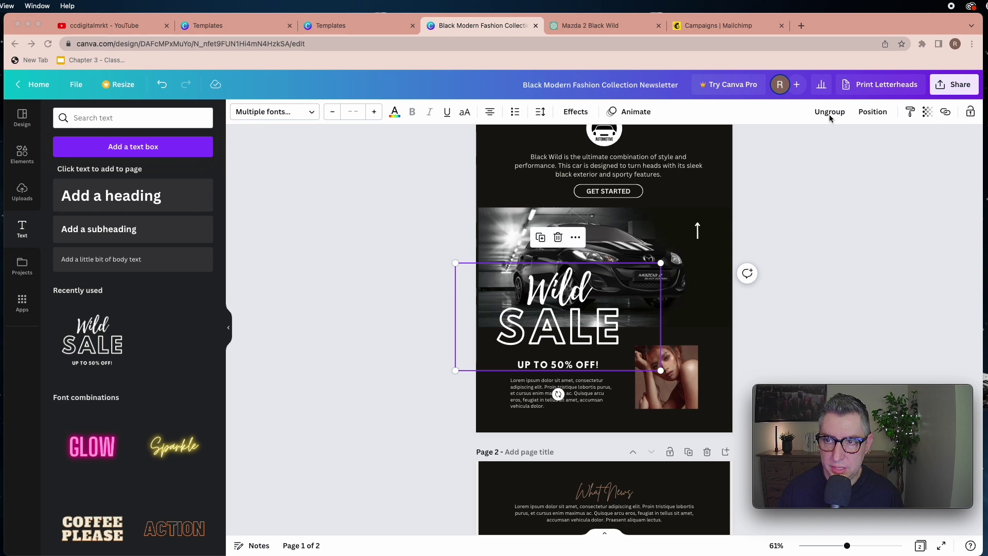
# Ungroup the Wild SALE text combination into separate elements
pyautogui.click(772, 251)
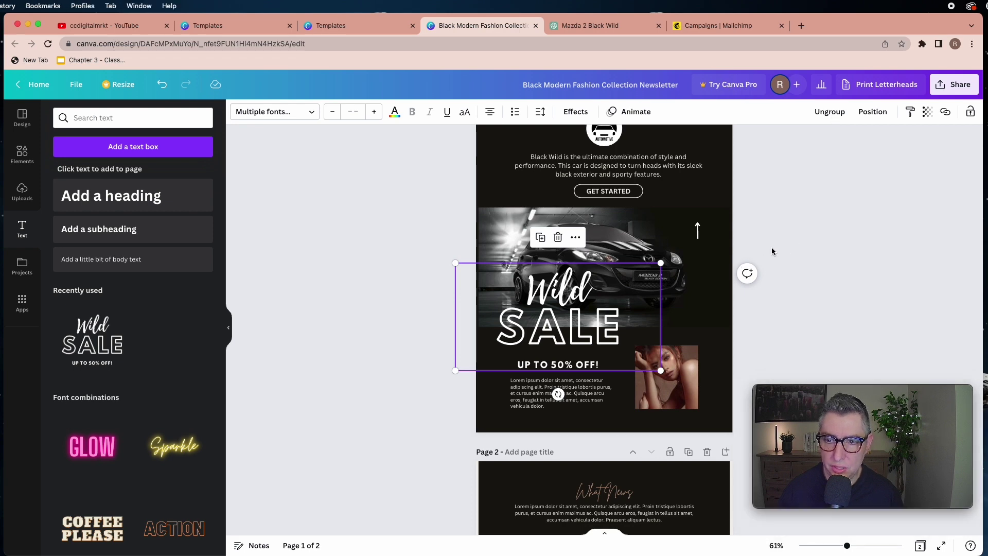
pyautogui.click(833, 114)
pyautogui.click(819, 235)
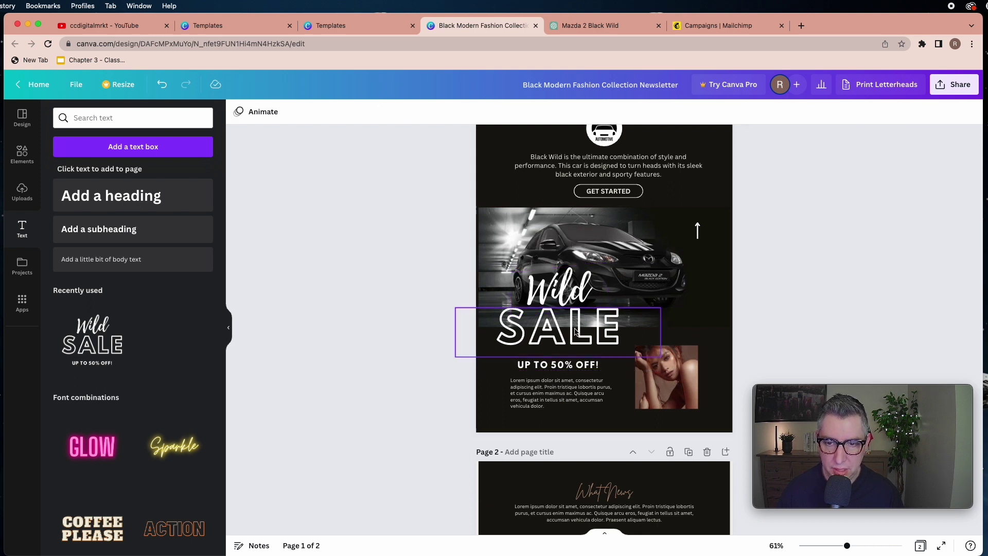
# Colour the word Wild with a new custom colour, #FFB000
pyautogui.click(564, 298)
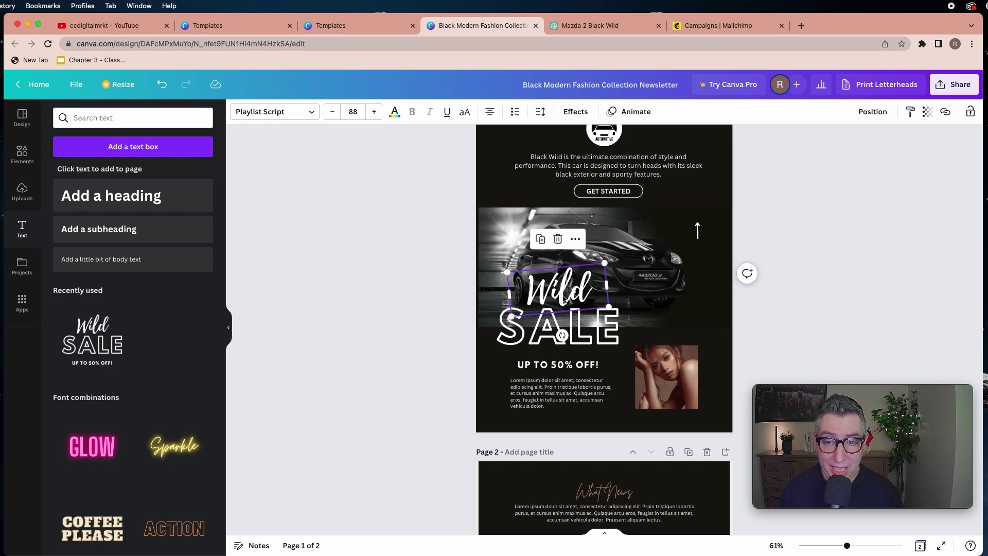
pyautogui.click(761, 298)
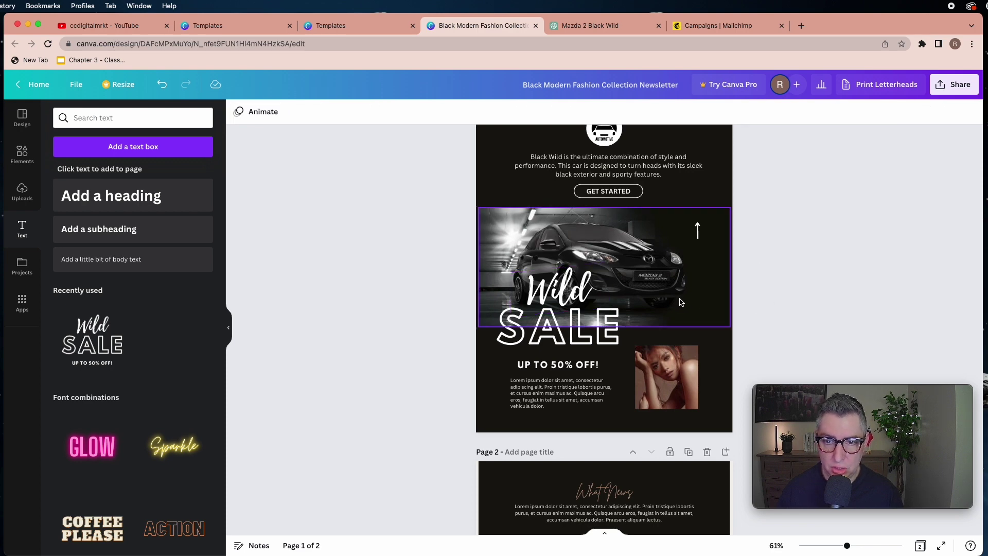
pyautogui.click(552, 293)
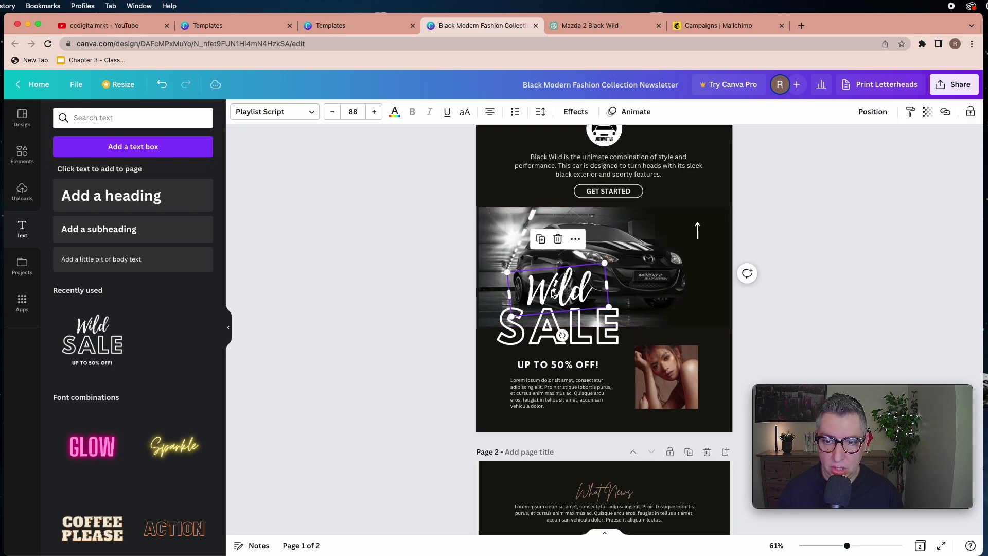
pyautogui.click(395, 114)
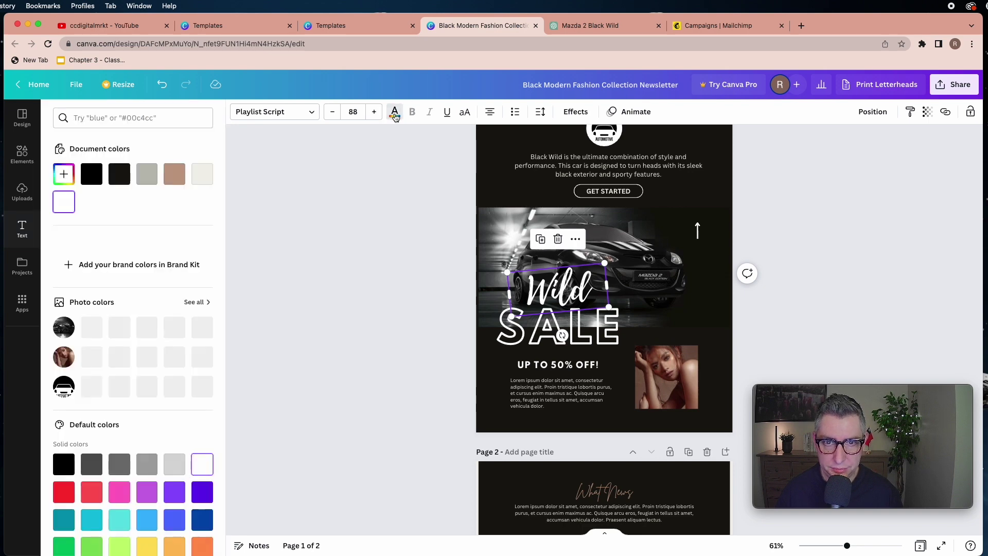
pyautogui.click(64, 174)
pyautogui.moveTo(68, 264); pyautogui.dragTo(81, 263)
pyautogui.click(202, 200)
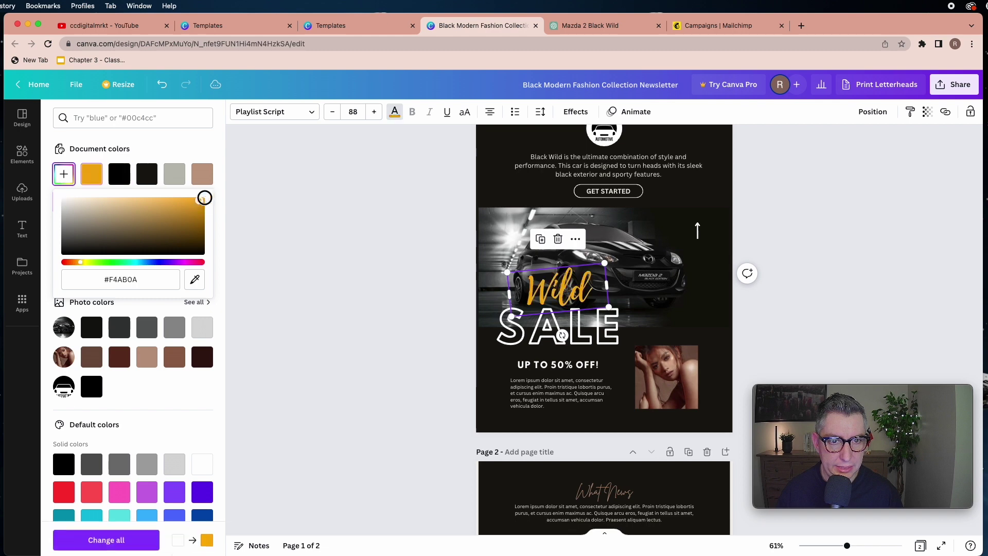
pyautogui.click(152, 153)
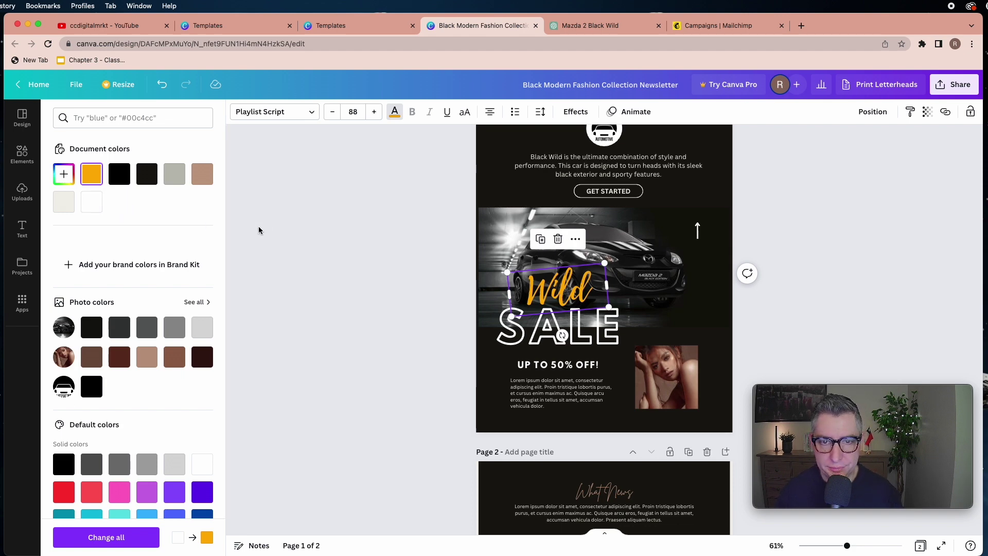
pyautogui.press('Escape')
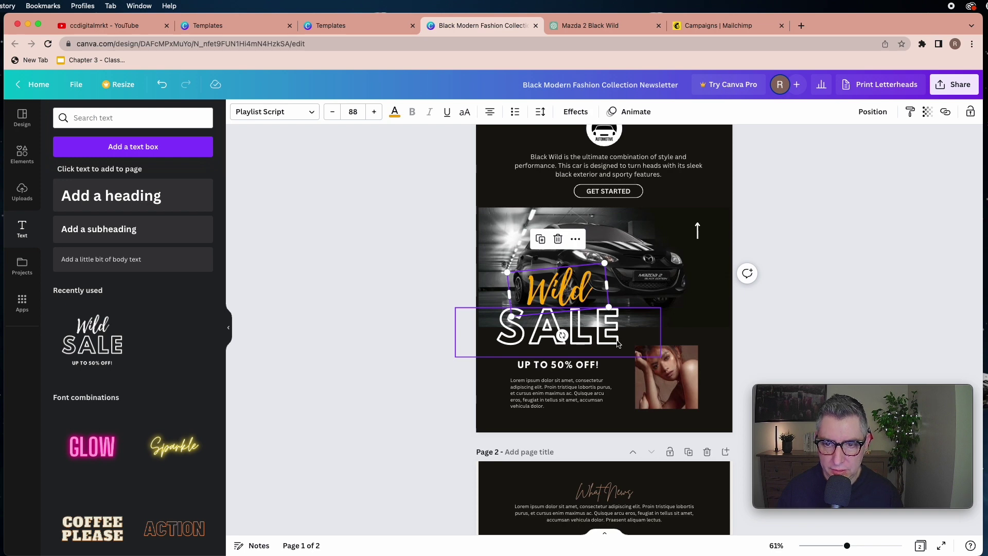
# Replace the tagline with '2% DISCOUNT ON BOOKING YOUR TEST DRIVE' and enlarge it
pyautogui.moveTo(578, 364); pyautogui.dragTo(579, 360)
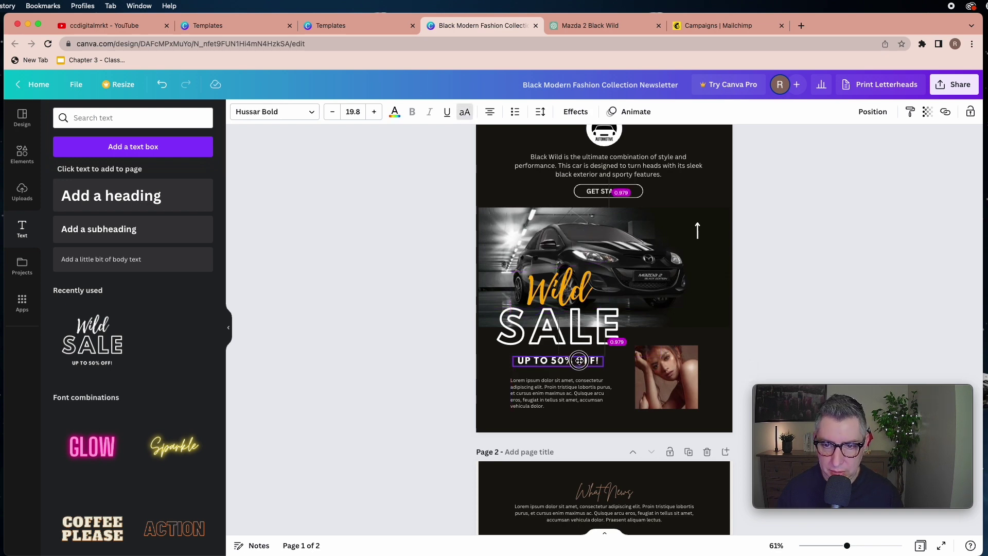
pyautogui.write('2% DISCOUNT ON BOOKING YOUR TEST DRIVE')
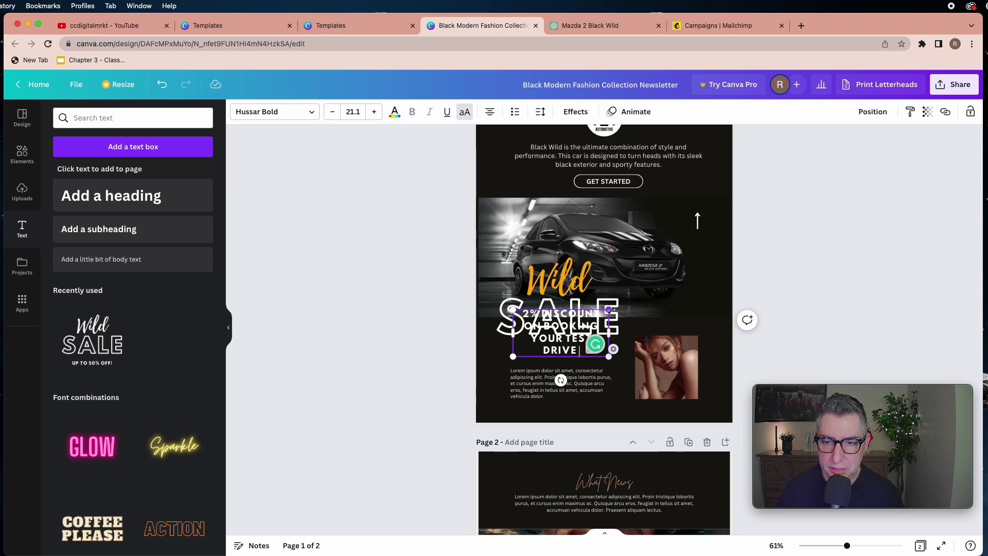
pyautogui.scroll(1, 608, 310)
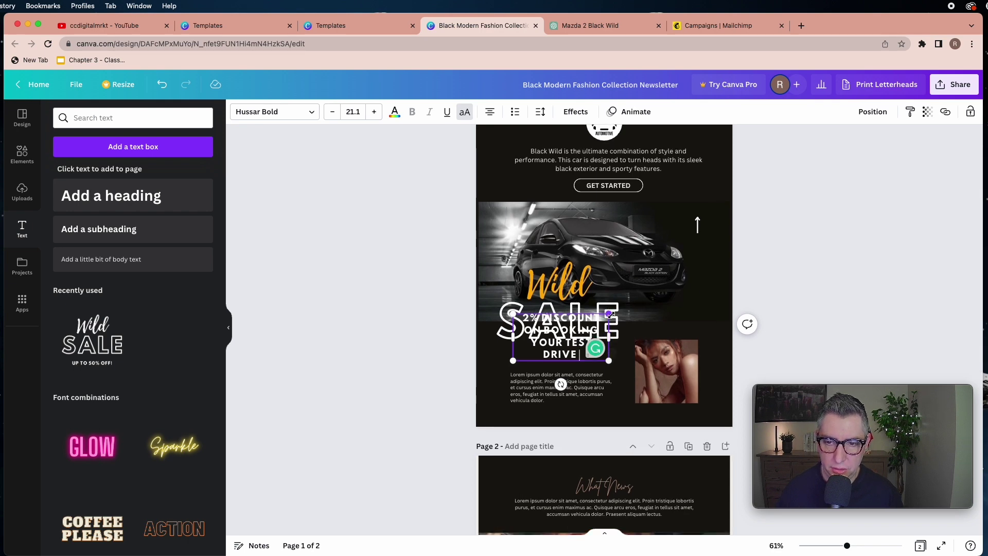
pyautogui.moveTo(610, 312); pyautogui.dragTo(670, 348)
pyautogui.moveTo(593, 358); pyautogui.dragTo(550, 366)
pyautogui.click(483, 365)
# Delete the lorem ipsum paragraph and move the discount line, SALE and Wild lower
pyautogui.click(555, 391)
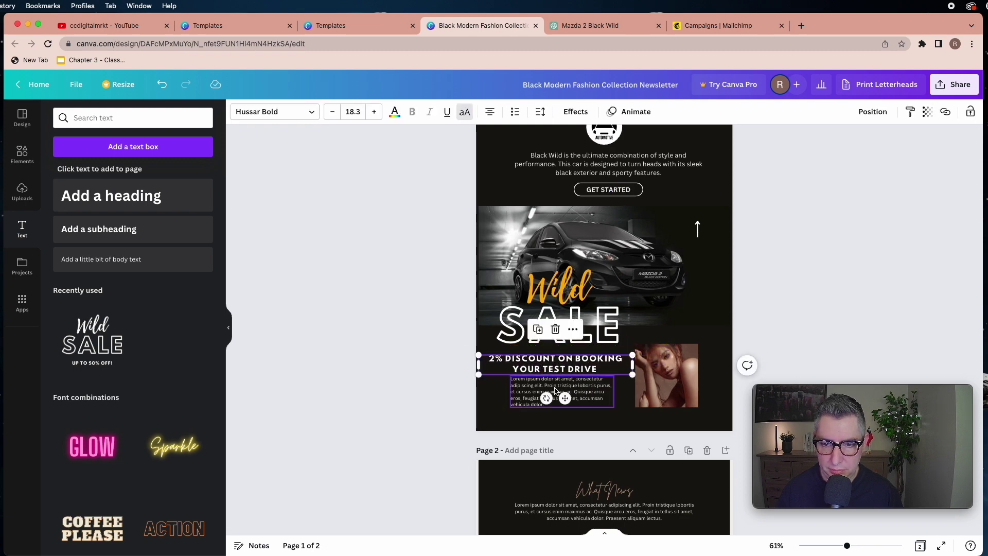
pyautogui.press('Delete')
pyautogui.moveTo(571, 365); pyautogui.dragTo(572, 393)
pyautogui.moveTo(564, 330); pyautogui.dragTo(558, 362)
pyautogui.moveTo(556, 286); pyautogui.dragTo(551, 315)
pyautogui.click(799, 286)
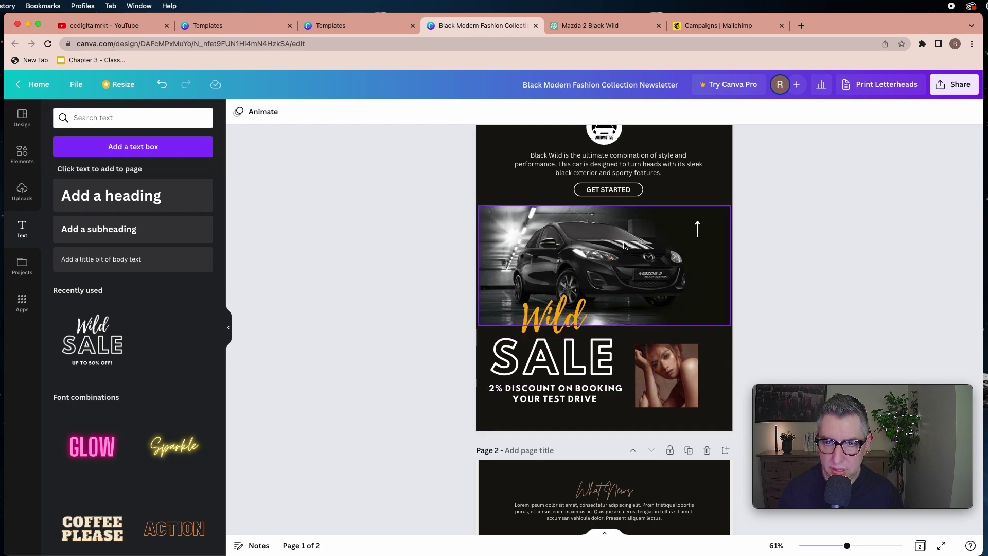
# Give the GET STARTED button an outline in the orange document colour
pyautogui.click(641, 193)
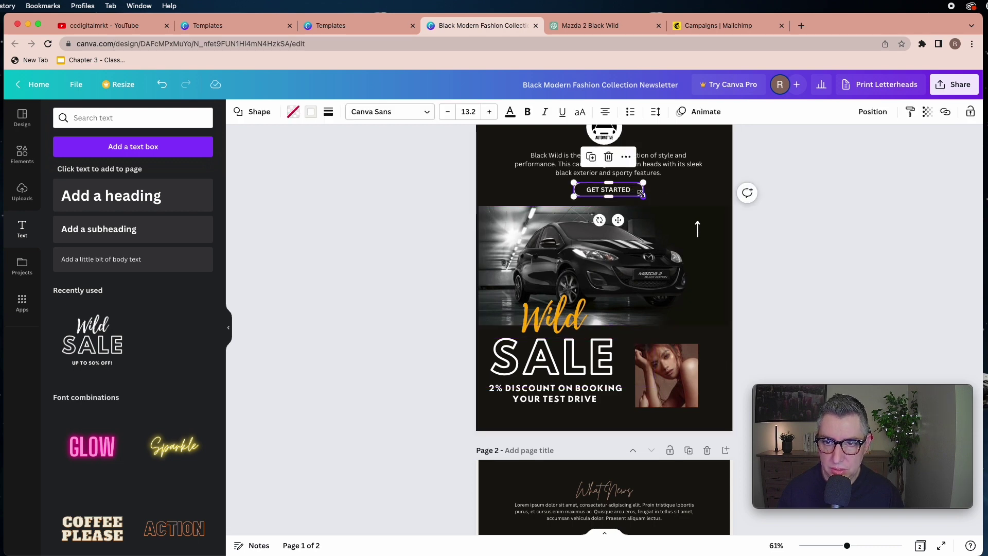
pyautogui.click(311, 112)
pyautogui.click(64, 202)
pyautogui.click(378, 218)
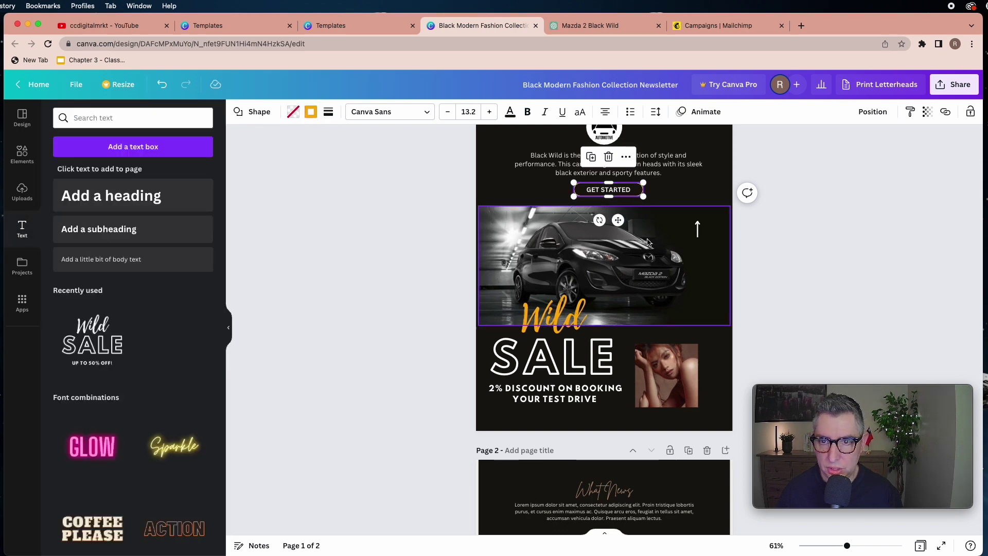
pyautogui.click(849, 240)
# Change the button's text from GET STARTED to BOOK NOW
pyautogui.click(626, 192)
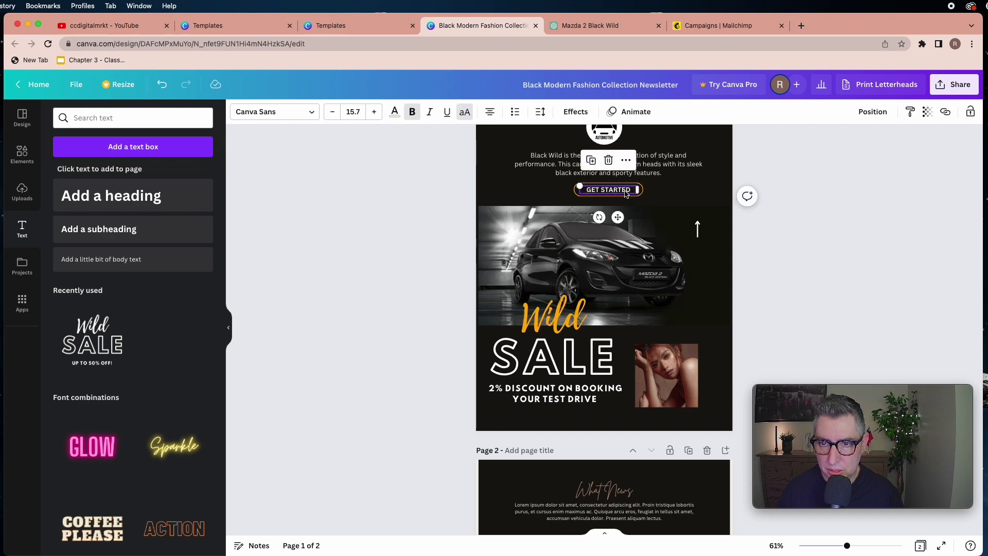
pyautogui.click(811, 244)
pyautogui.click(608, 189)
pyautogui.moveTo(586, 189); pyautogui.dragTo(613, 190)
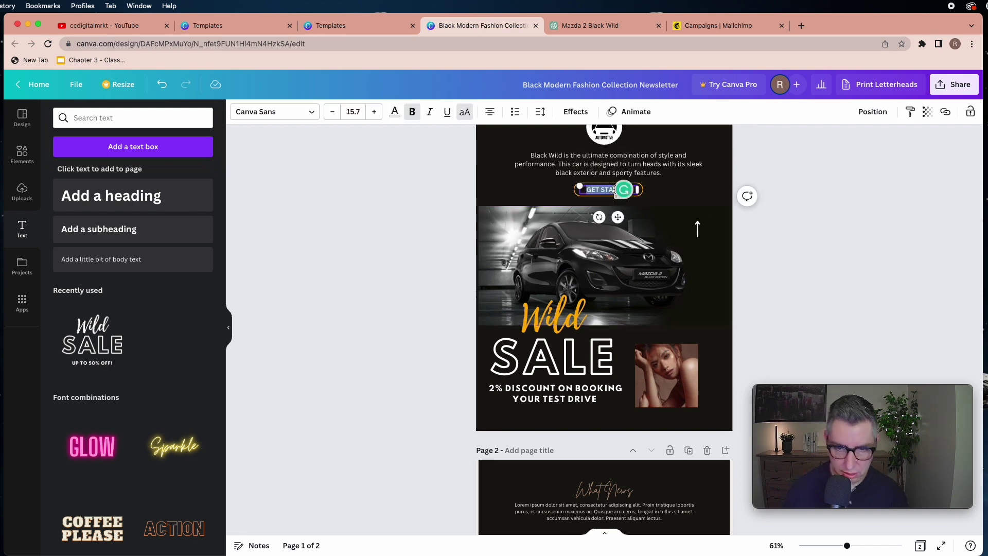
pyautogui.write('BOO')
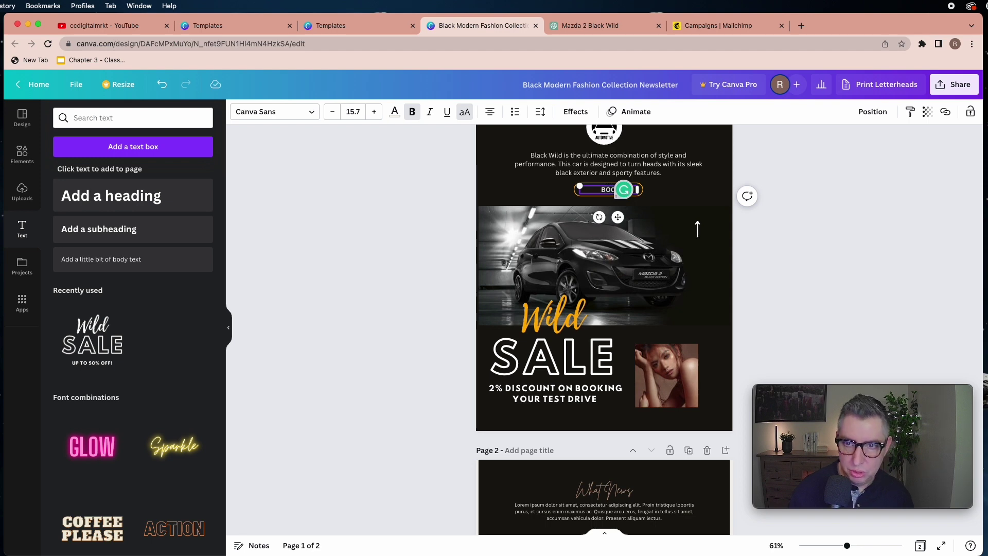
pyautogui.write('K NOW')
pyautogui.click(879, 247)
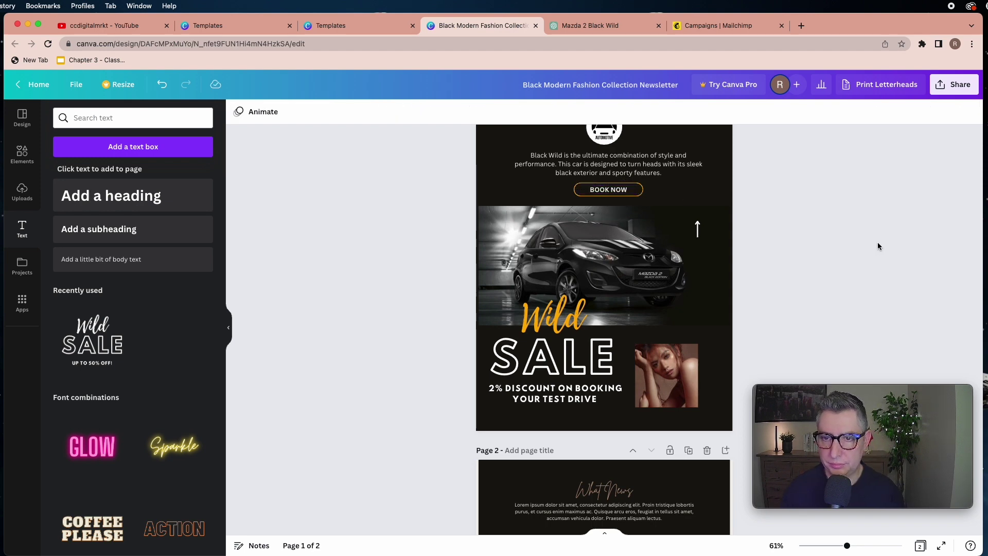
pyautogui.scroll(2, 847, 235)
pyautogui.scroll(-2, 827, 235)
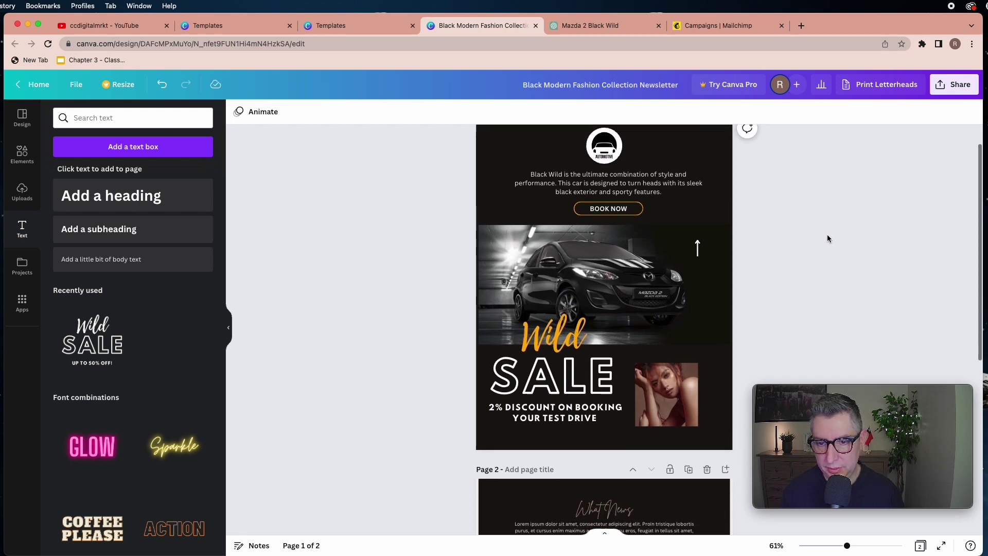
pyautogui.scroll(1, 827, 236)
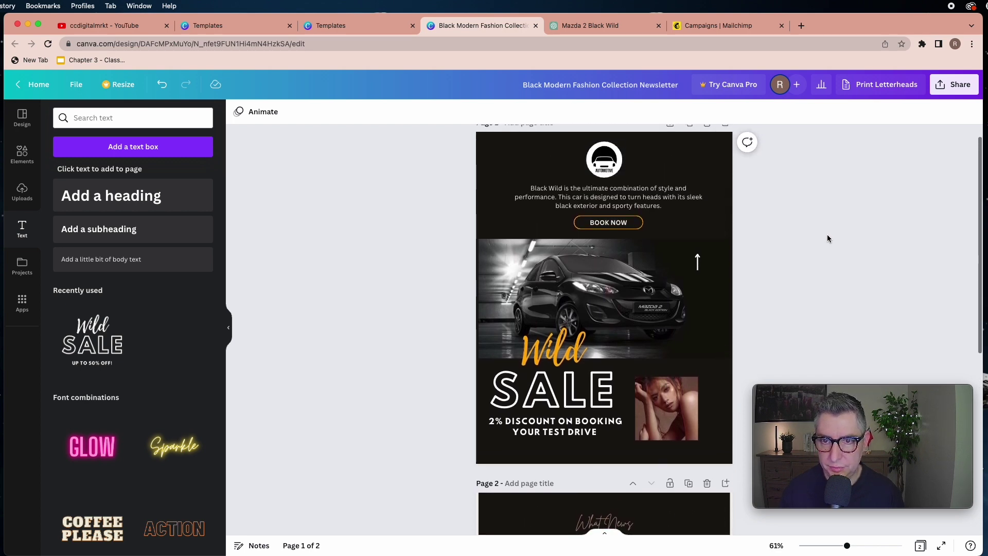
# Replace the small woman portrait beside SALE with the gear-knob image from Uploads
pyautogui.scroll(-2, 827, 236)
pyautogui.click(662, 362)
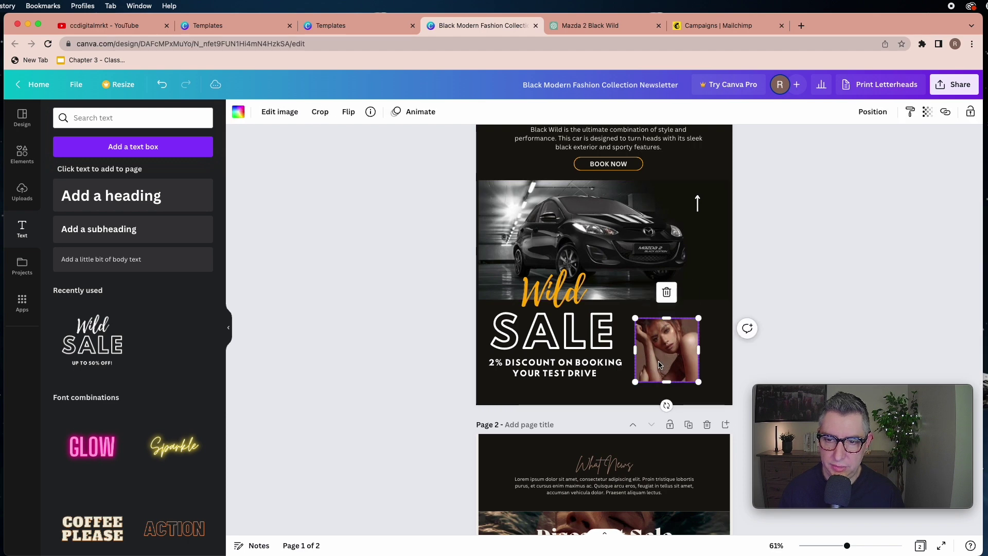
pyautogui.click(22, 192)
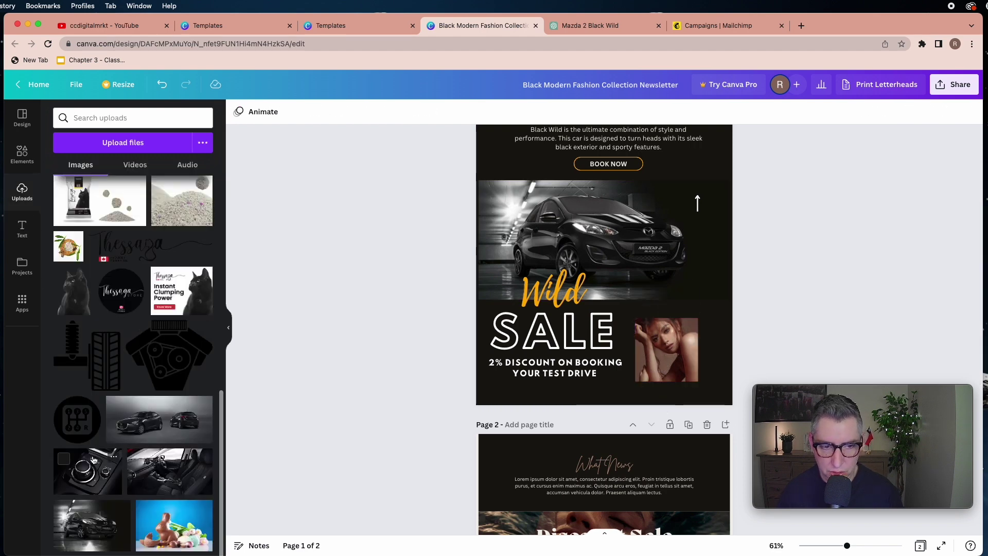
pyautogui.moveTo(86, 479); pyautogui.dragTo(671, 353)
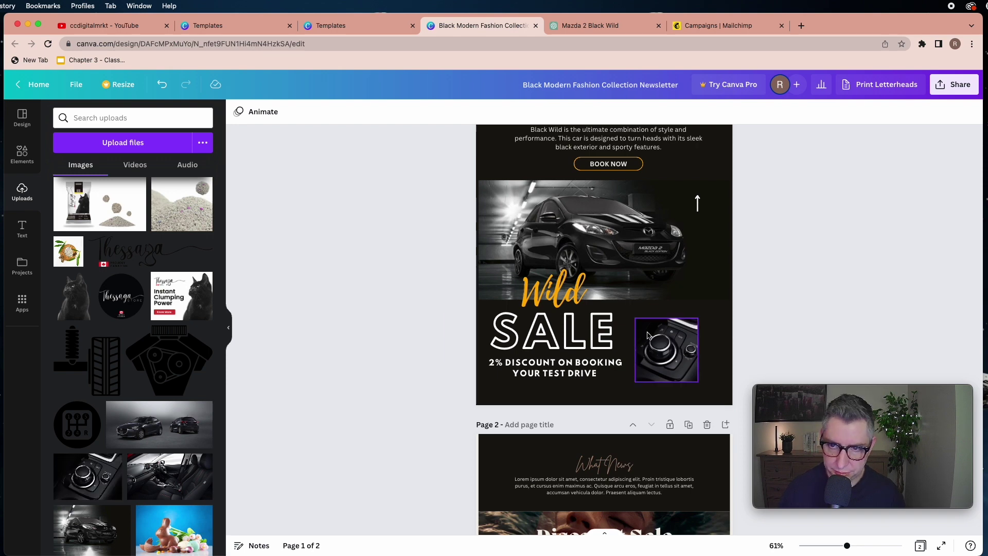
pyautogui.scroll(3, 623, 339)
pyautogui.scroll(-10, 623, 339)
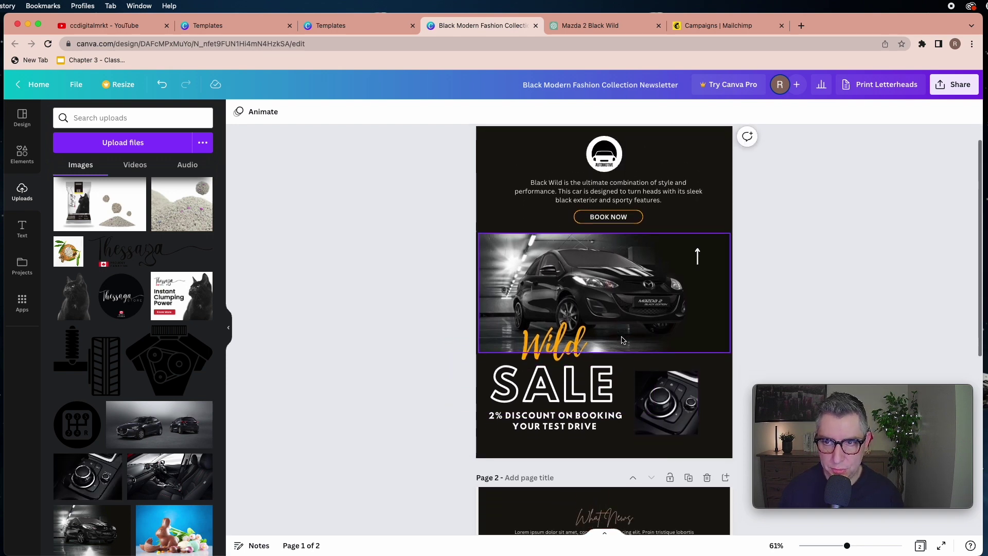
pyautogui.scroll(2, 621, 340)
pyautogui.scroll(-2, 622, 340)
pyautogui.scroll(1, 618, 201)
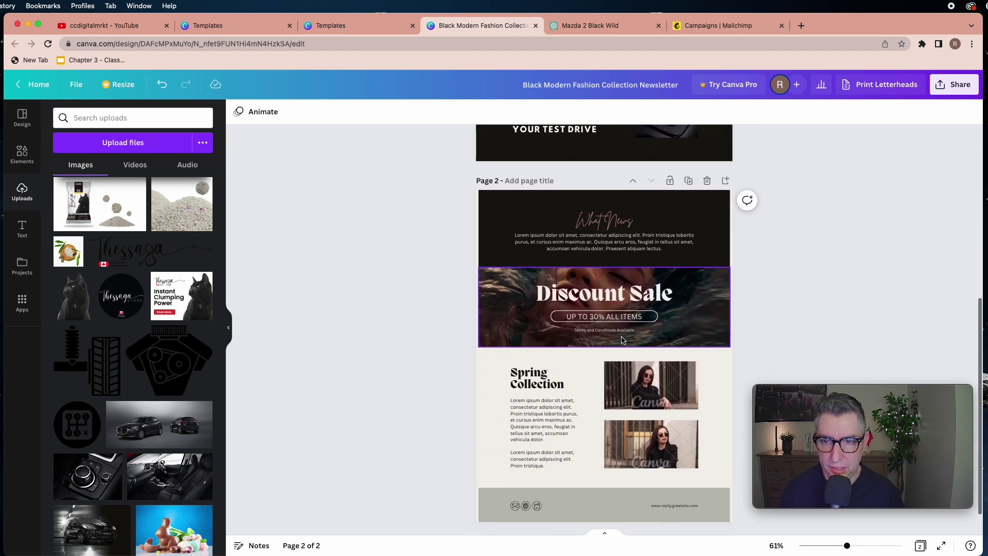
# Enlarge Page 2's lorem body text and replace it with the pasted car-feature description
pyautogui.click(614, 225)
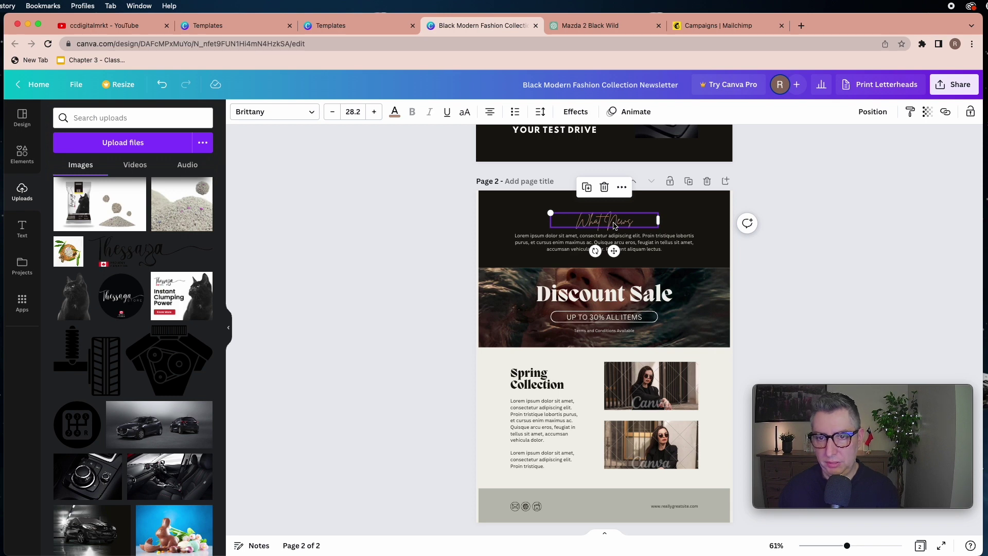
pyautogui.click(605, 241)
pyautogui.scroll(10, 586, 232)
pyautogui.click(583, 223)
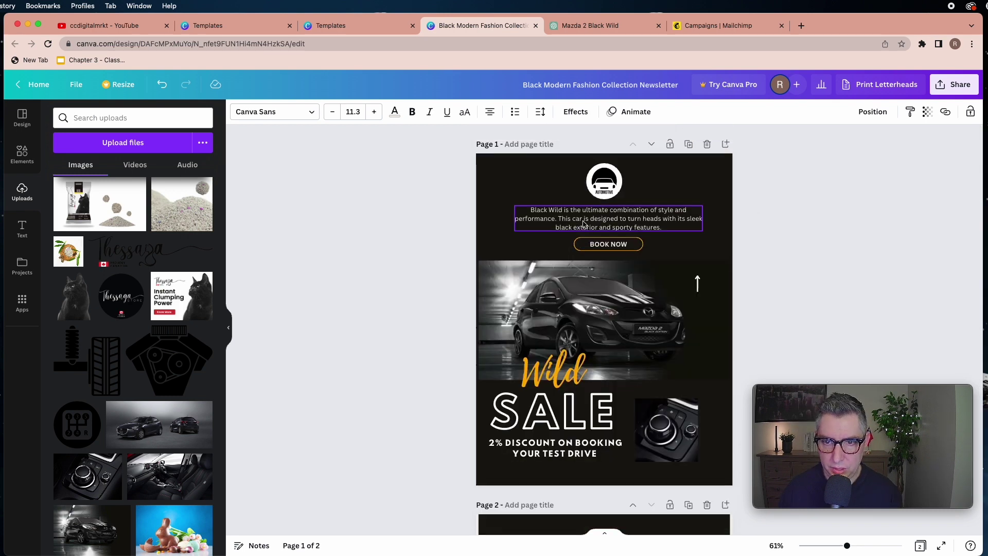
pyautogui.scroll(-5, 605, 288)
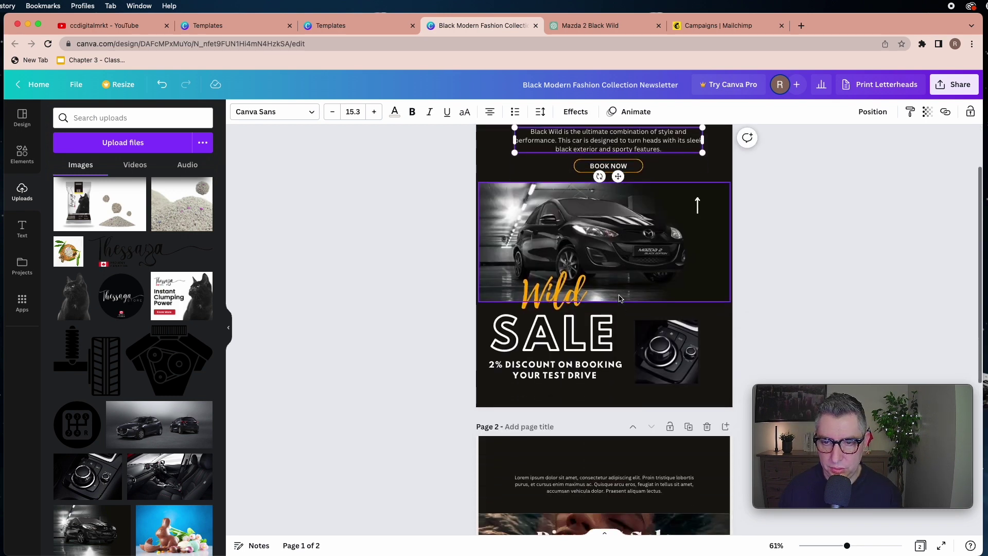
pyautogui.click(599, 350)
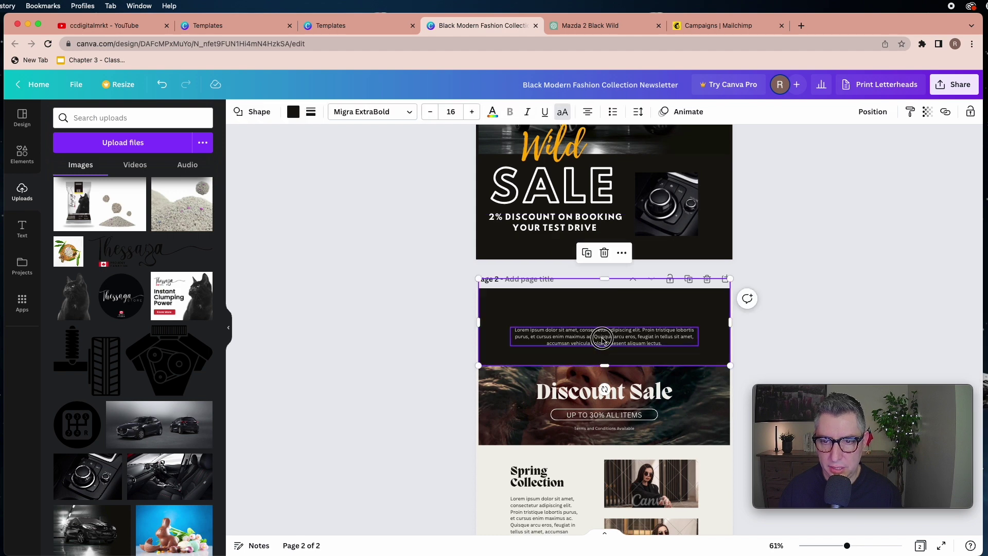
pyautogui.click(603, 340)
pyautogui.click(374, 112)
pyautogui.click(374, 112)
pyautogui.click(374, 112)
pyautogui.moveTo(600, 355); pyautogui.dragTo(601, 350)
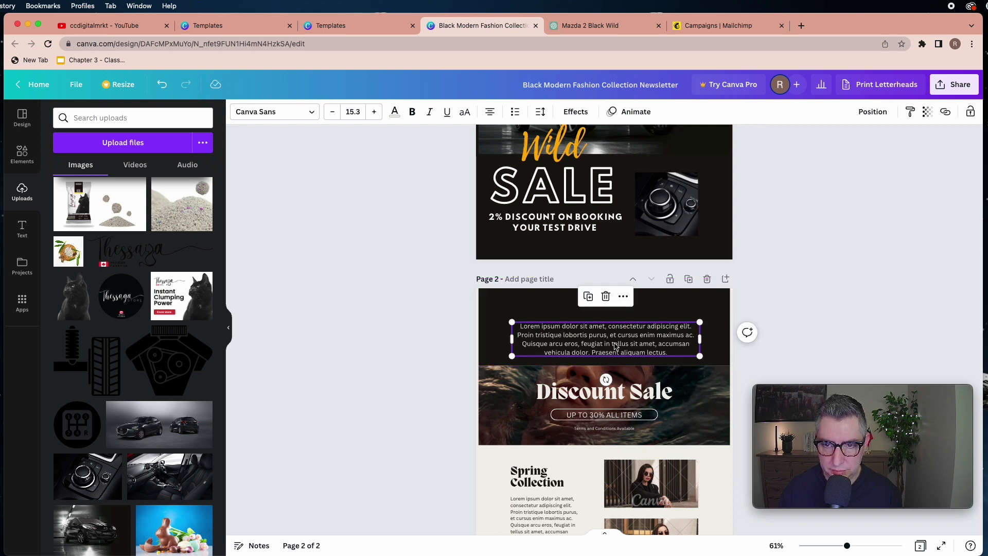
pyautogui.write('Know its new features like the responsive engine and advanced safety technology you can enjoy peace of mind on every drive.')
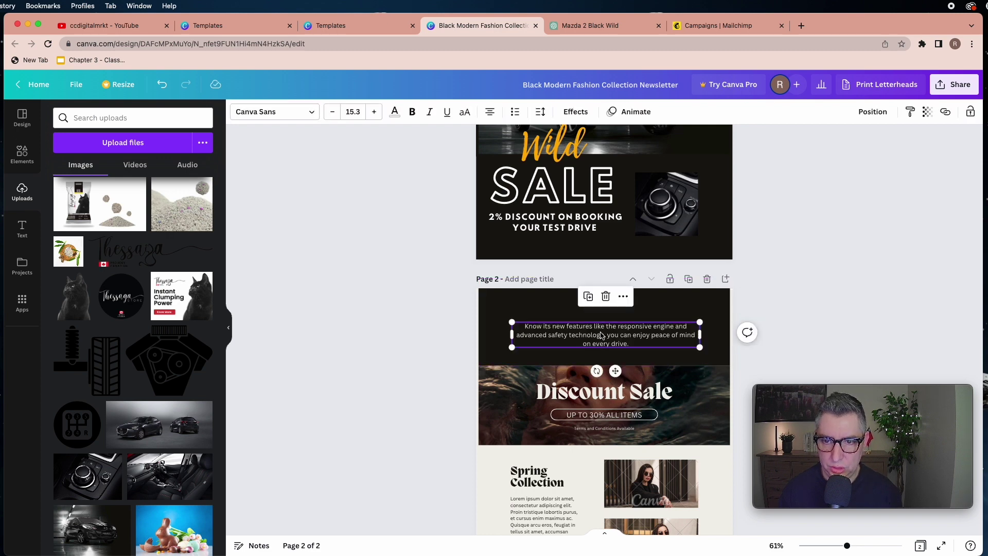
# Duplicate the description above itself and retype the copy as 'Visit our website'
pyautogui.click(589, 303)
pyautogui.moveTo(600, 342); pyautogui.dragTo(603, 323)
pyautogui.doubleClick(603, 318)
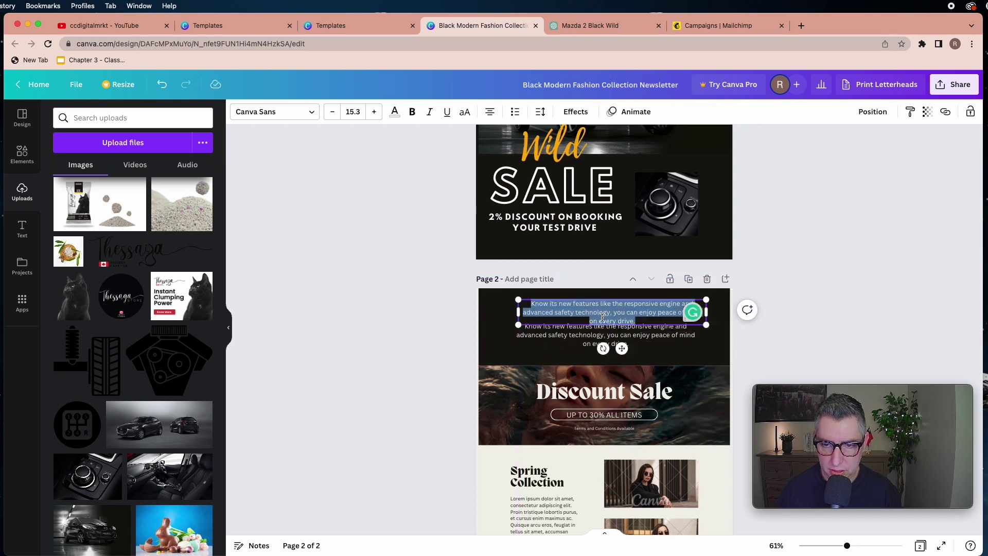
pyautogui.write('Visit our')
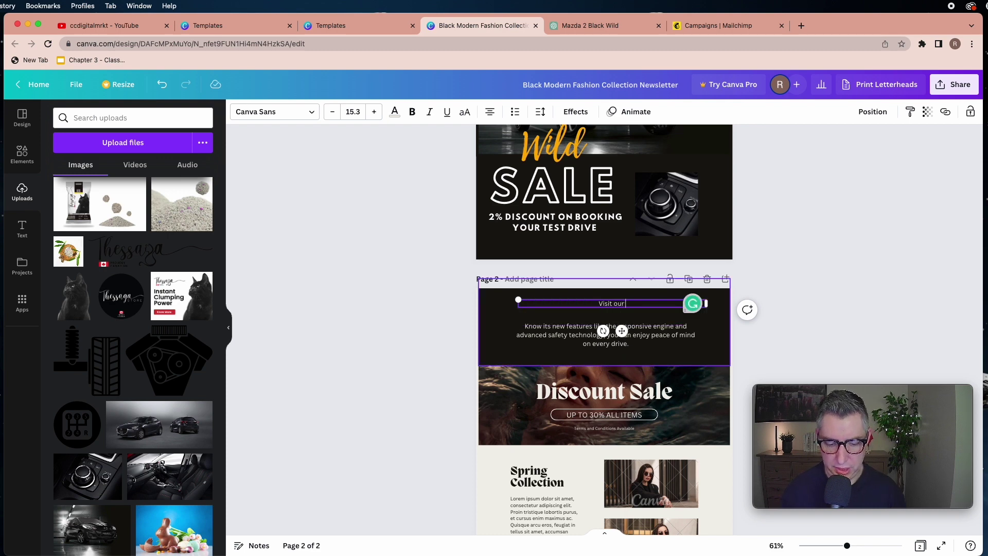
pyautogui.write(' website')
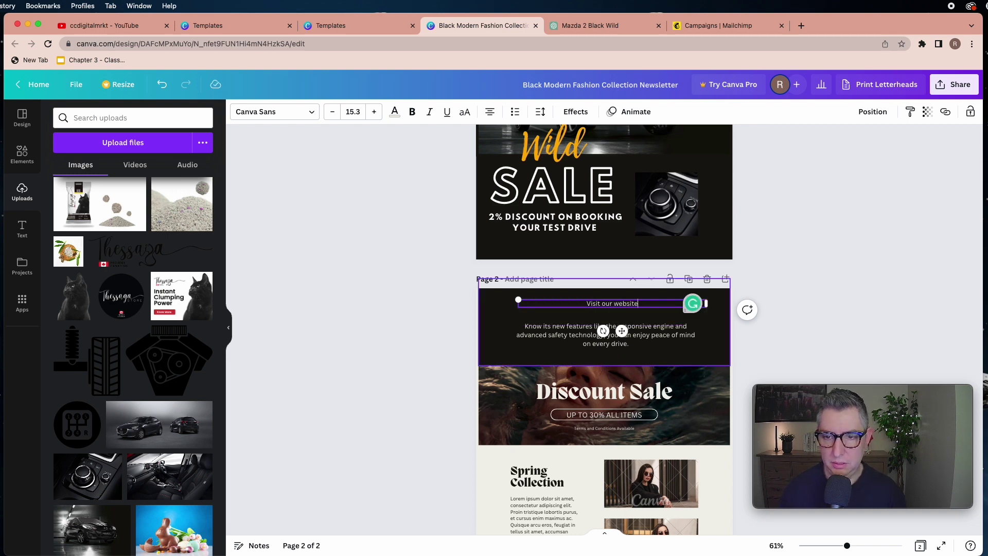
# Set 'Visit our website' to size 18.3, lower it slightly, and colour it orange
pyautogui.tripleClick(613, 304)
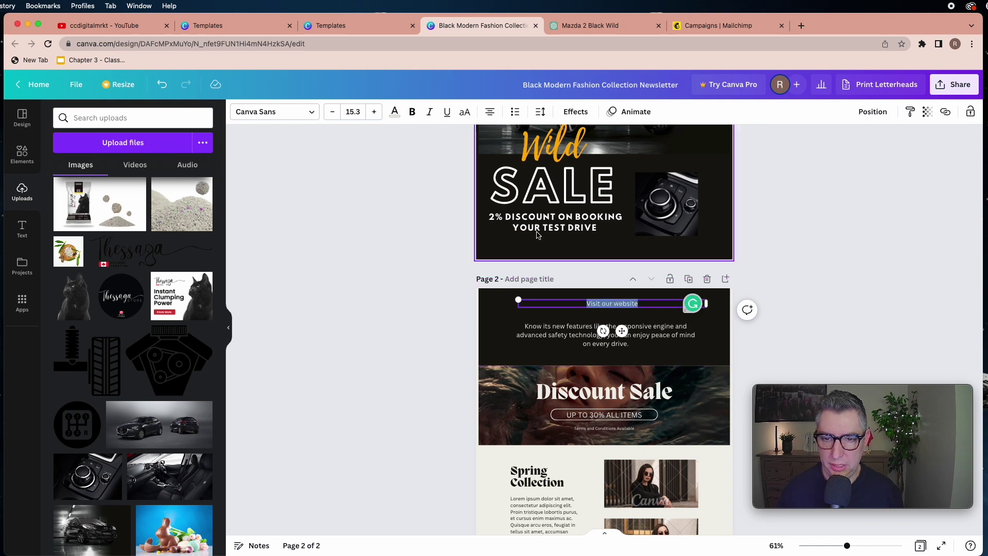
pyautogui.click(374, 112)
pyautogui.click(374, 111)
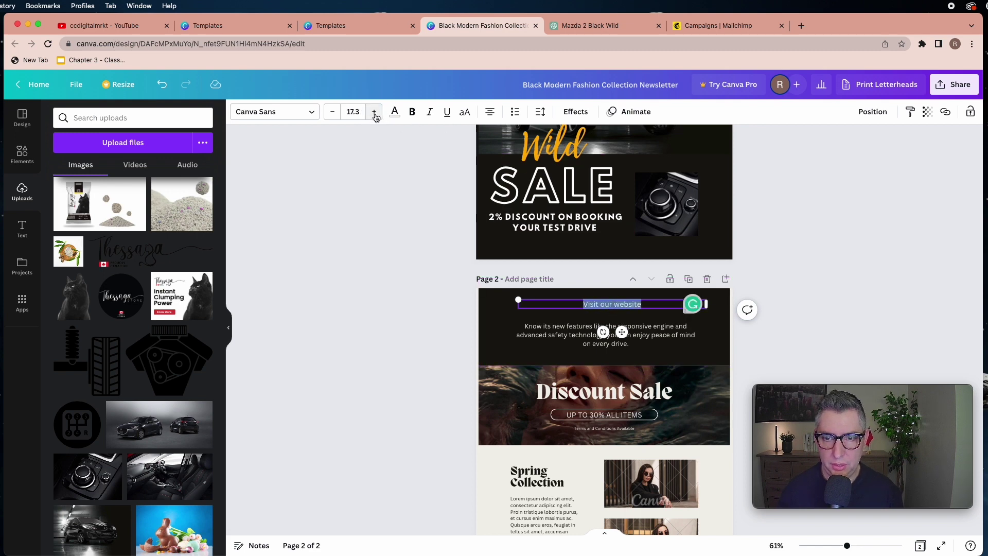
pyautogui.click(374, 111)
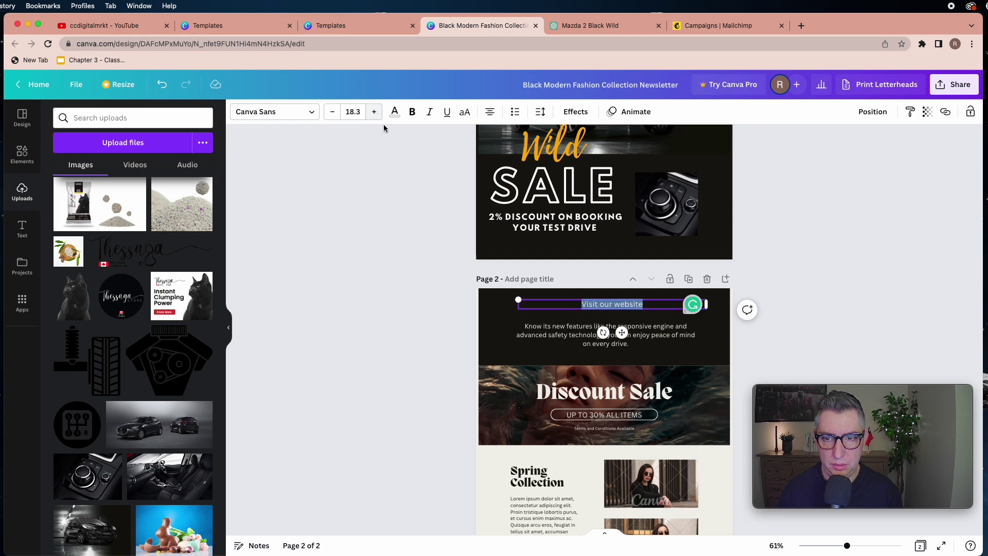
pyautogui.click(426, 301)
pyautogui.moveTo(644, 305); pyautogui.dragTo(641, 317)
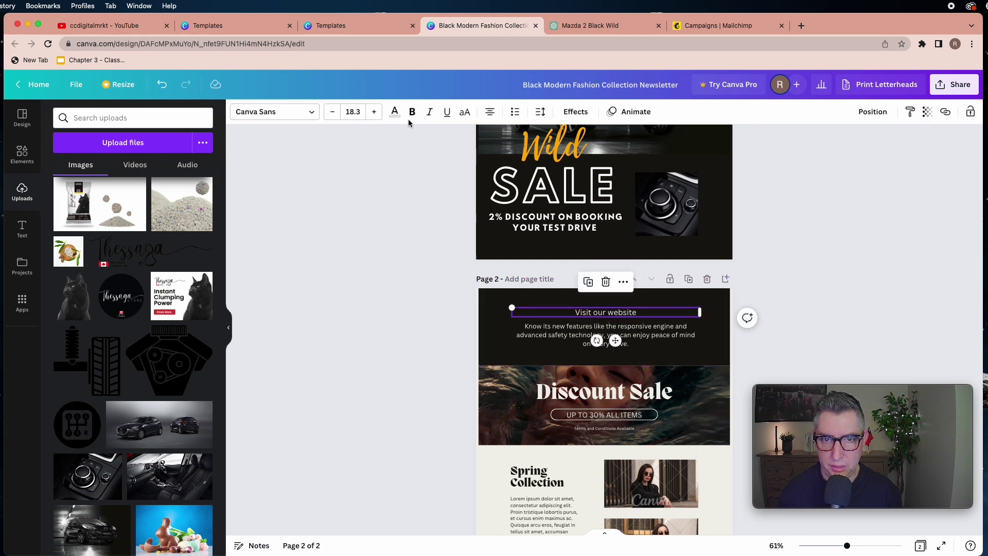
pyautogui.click(395, 112)
pyautogui.click(201, 172)
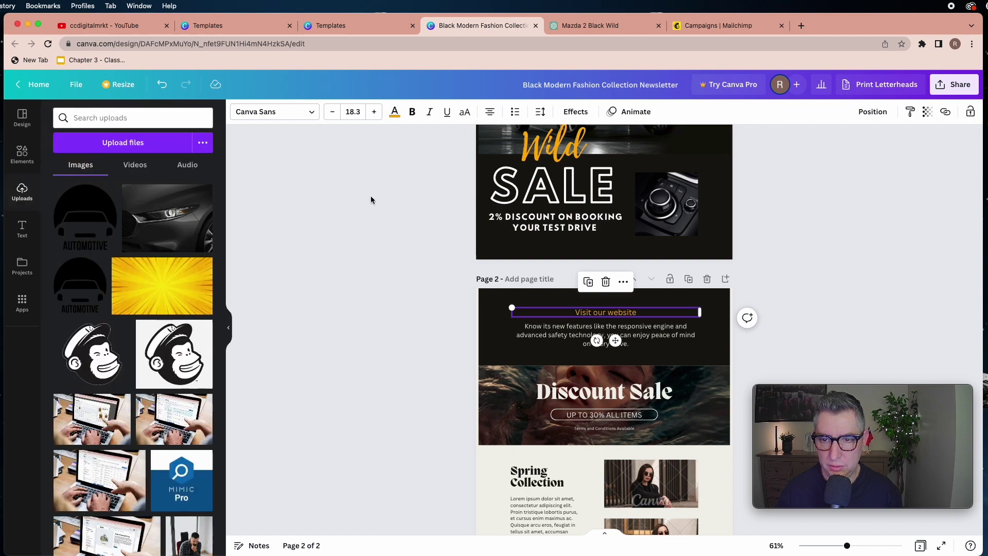
pyautogui.scroll(-2, 366, 231)
pyautogui.click(604, 304)
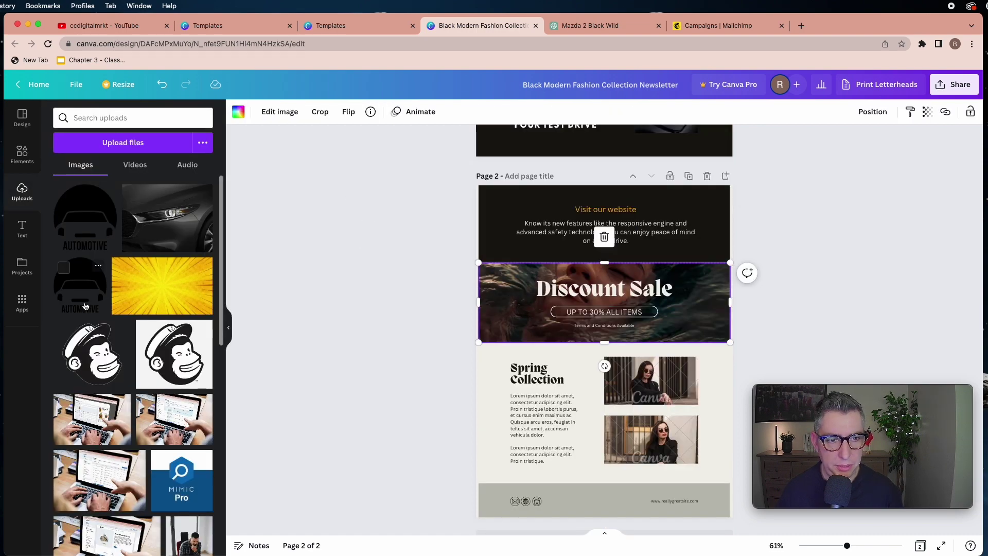
pyautogui.scroll(-15, 86, 305)
pyautogui.moveTo(158, 432); pyautogui.dragTo(484, 314)
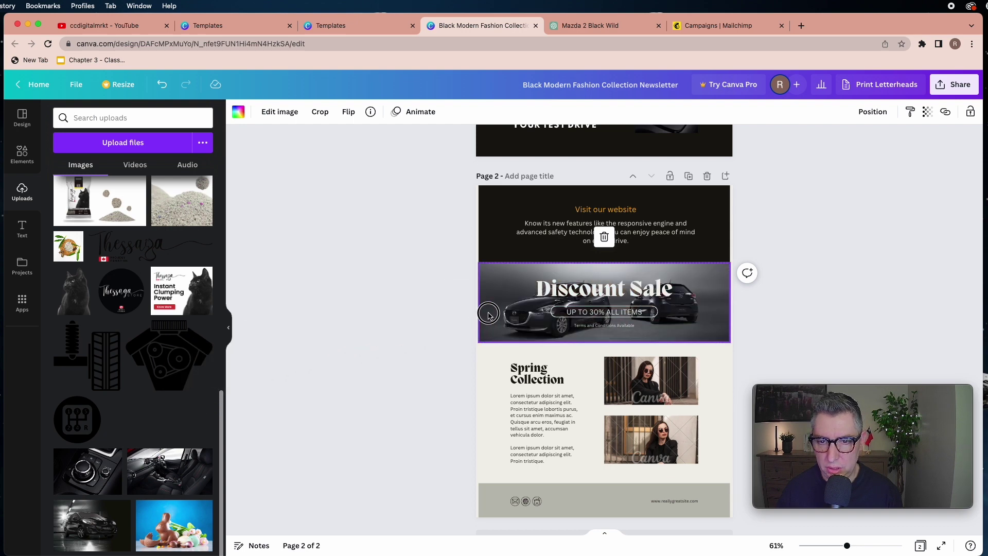
pyautogui.click(576, 295)
pyautogui.click(576, 293)
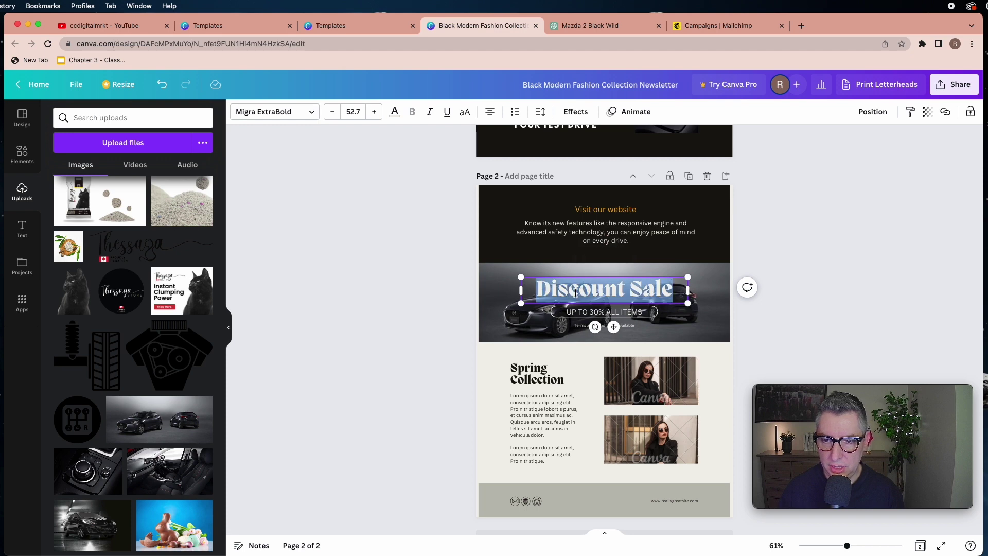
pyautogui.scroll(3, 442, 262)
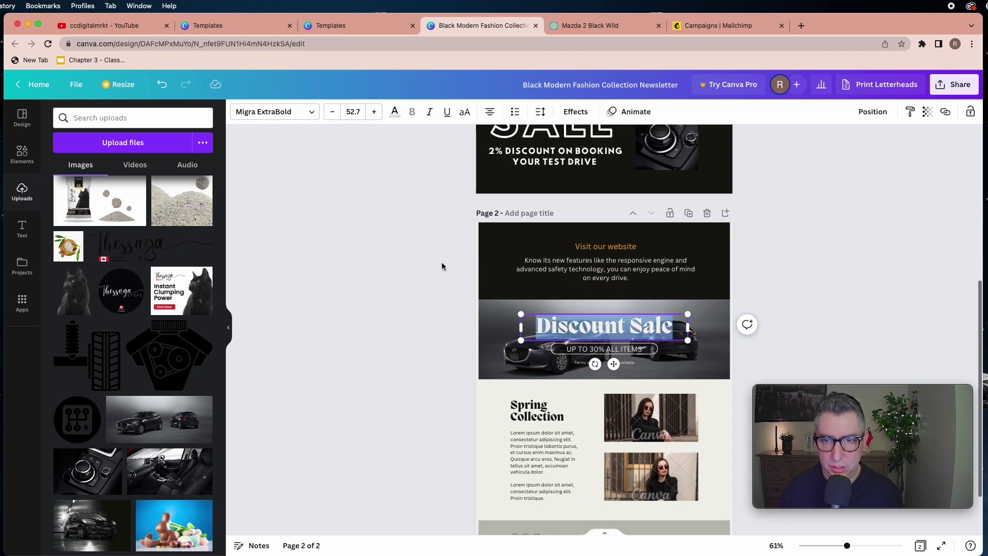
# Give the Discount Sale heading the SALE heading's Hussar Ekologiczny font
pyautogui.click(393, 184)
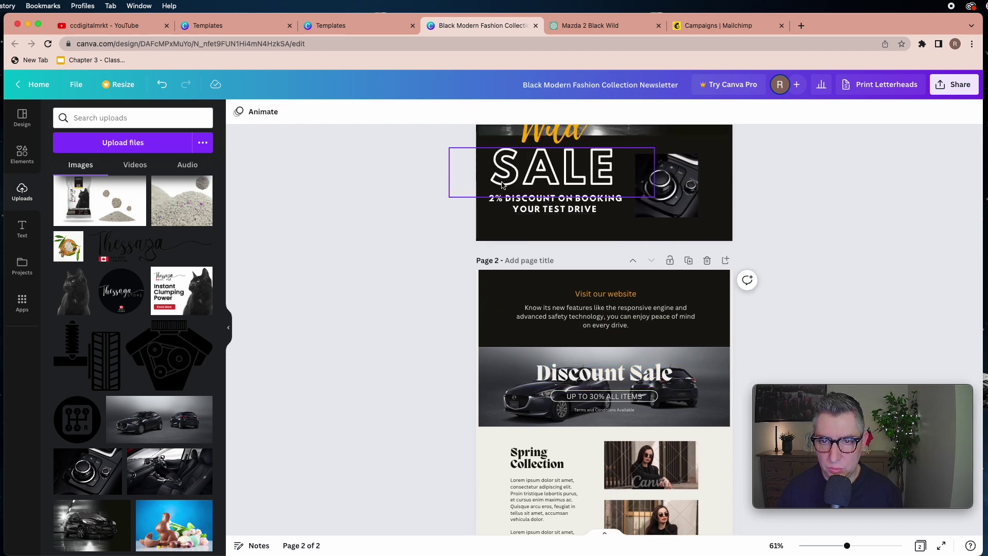
pyautogui.click(537, 183)
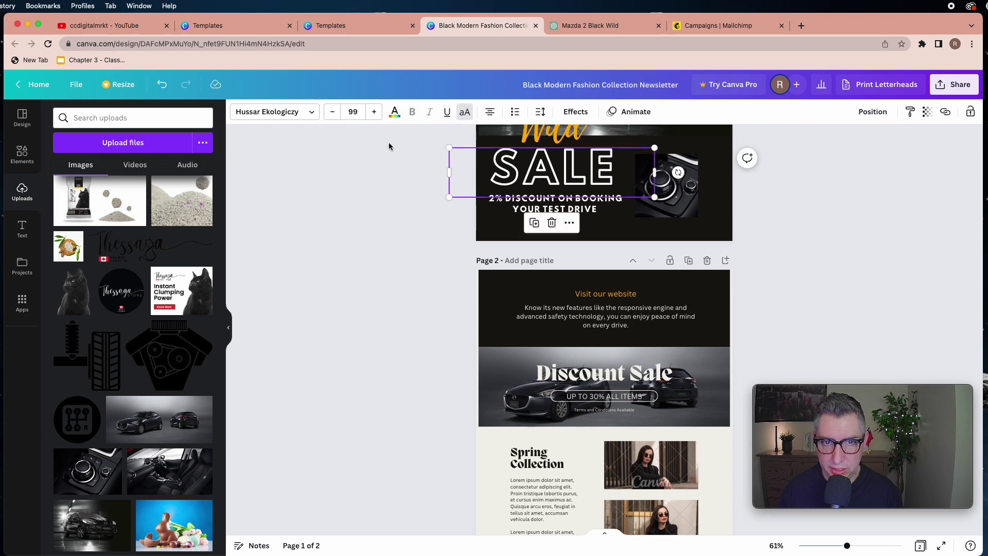
pyautogui.click(312, 114)
pyautogui.click(312, 115)
pyautogui.click(312, 114)
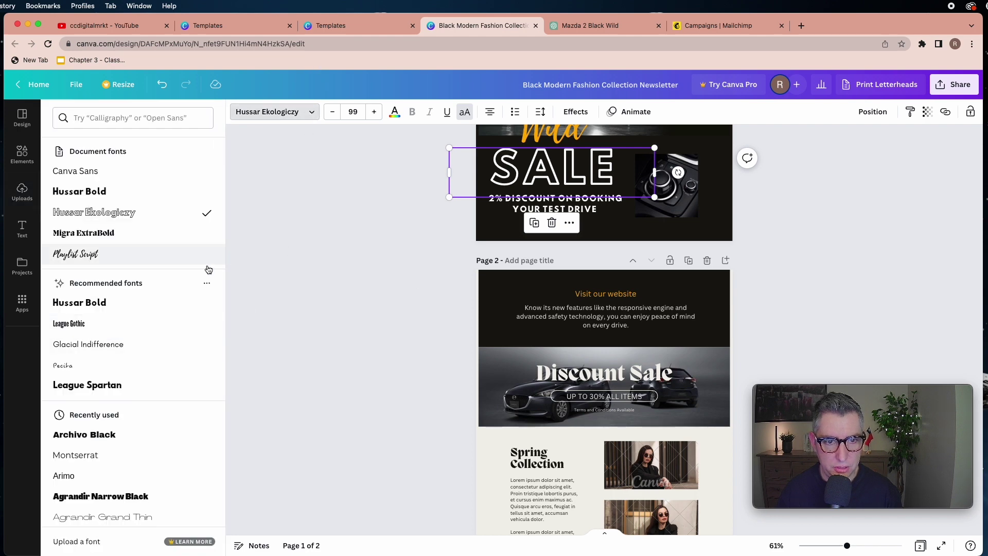
pyautogui.click(434, 249)
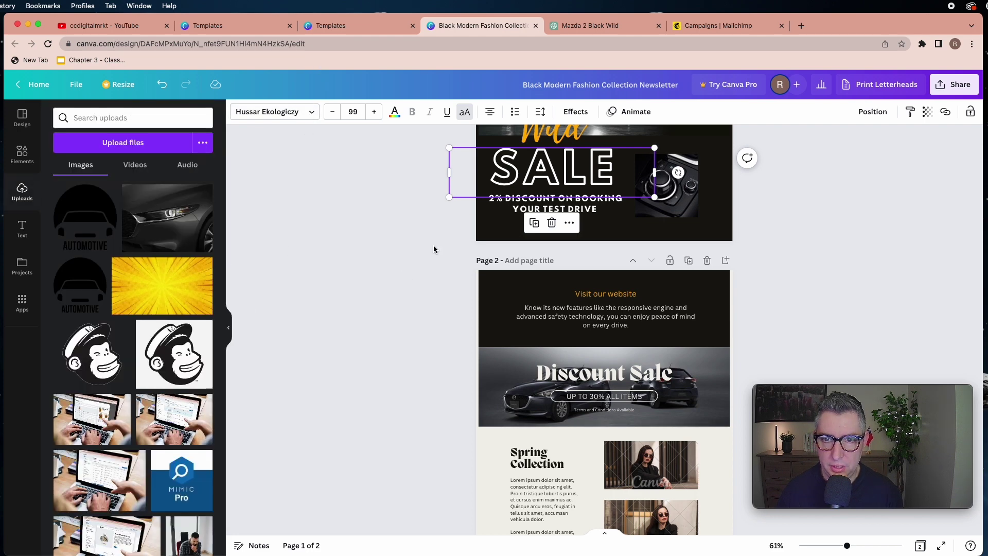
pyautogui.click(568, 373)
pyautogui.click(297, 114)
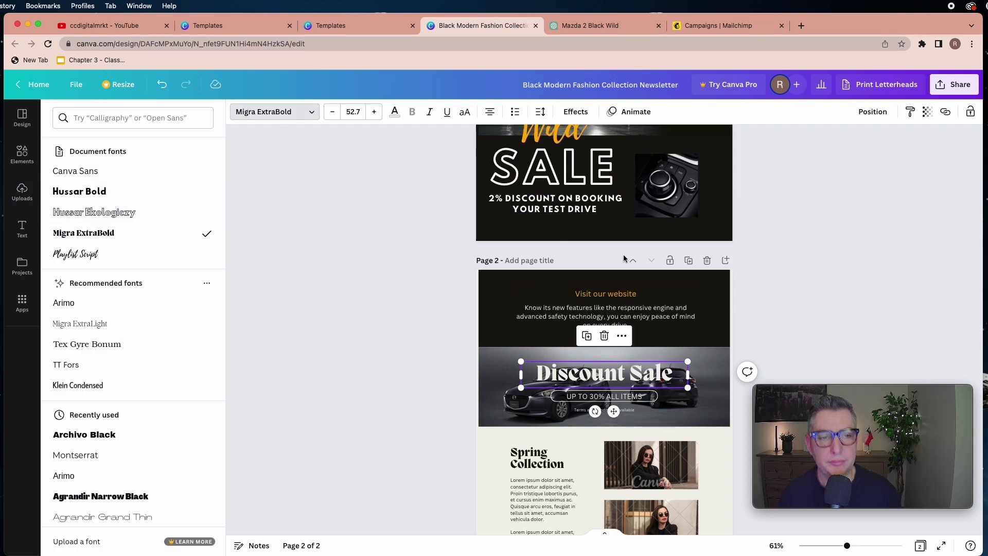
pyautogui.click(87, 215)
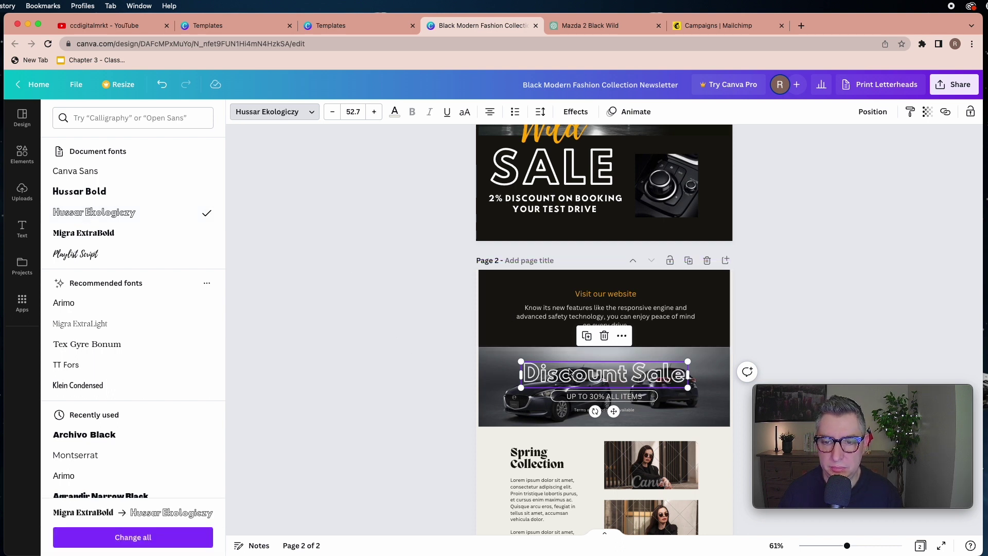
# Insert '2%' before Discount and widen the box so 2%Discount Sale fits one line
pyautogui.moveTo(688, 380); pyautogui.dragTo(712, 379)
pyautogui.doubleClick(536, 378)
pyautogui.click(536, 377)
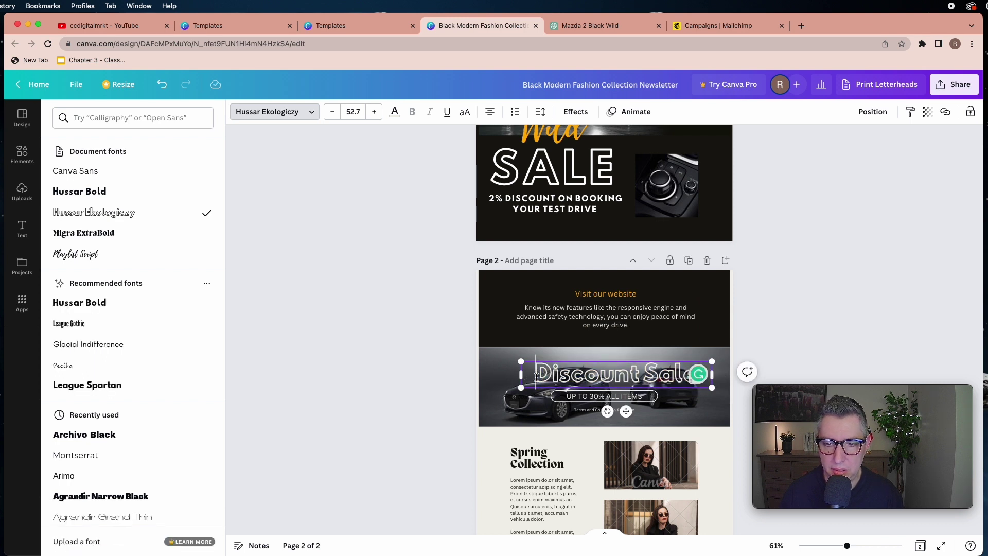
pyautogui.write('@')
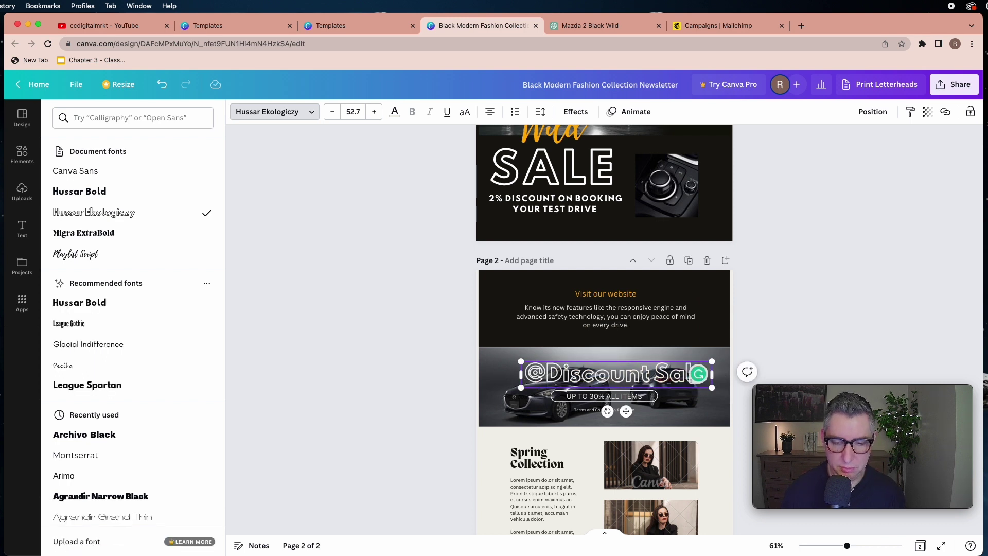
pyautogui.write('%')
pyautogui.press('BackSpace')
pyautogui.press('BackSpace')
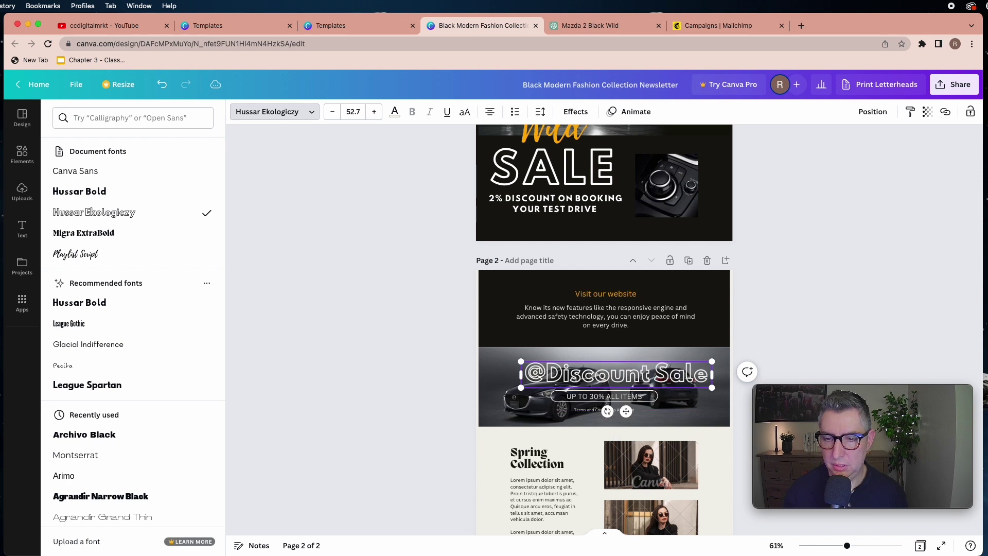
pyautogui.write('2%')
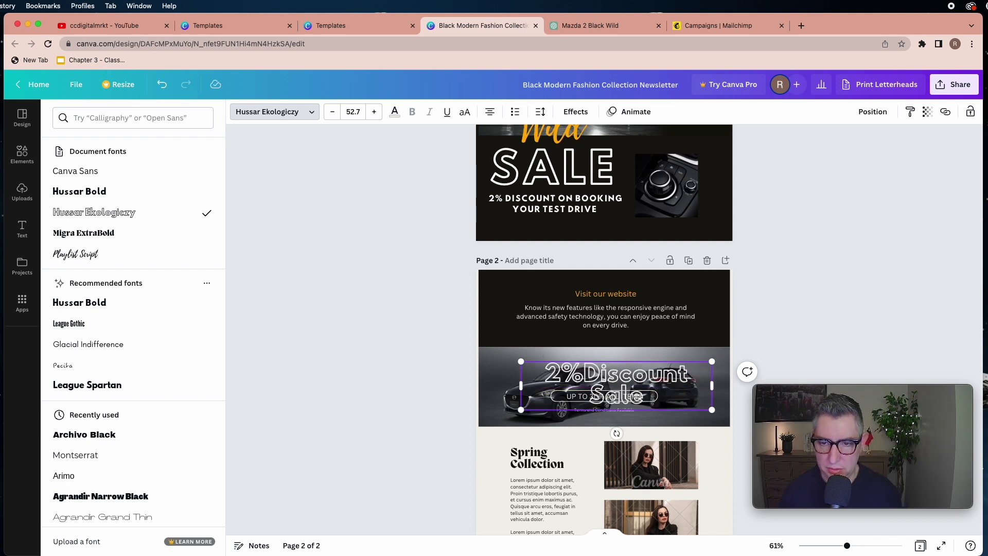
pyautogui.moveTo(521, 385); pyautogui.dragTo(486, 388)
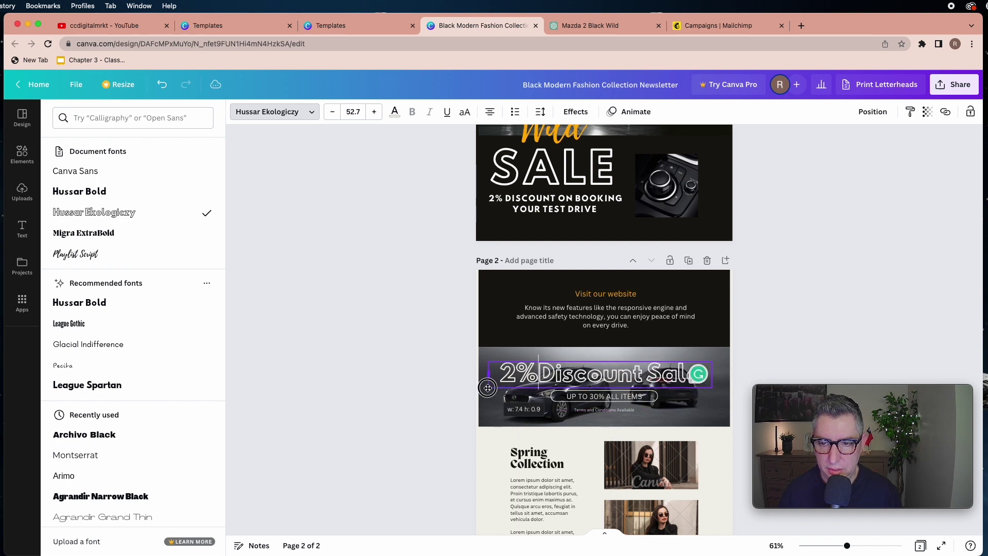
# Reduce the heading's font size to 44.7 and nudge it into position
pyautogui.click(332, 114)
pyautogui.click(332, 115)
pyautogui.click(332, 114)
pyautogui.click(331, 114)
pyautogui.click(332, 114)
pyautogui.click(332, 115)
pyautogui.click(332, 115)
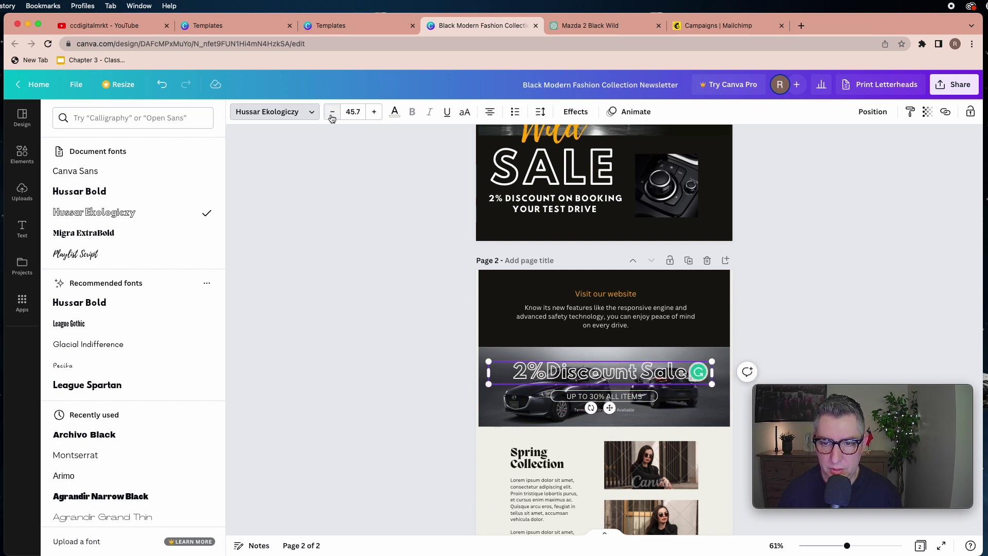
pyautogui.click(332, 116)
pyautogui.click(809, 359)
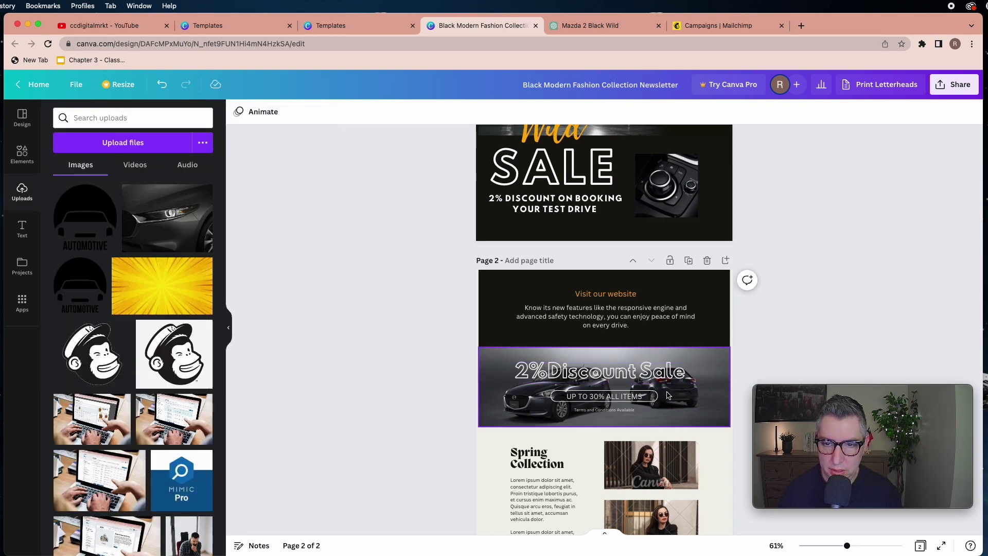
pyautogui.moveTo(648, 375); pyautogui.dragTo(651, 378)
# Move the pill outline aside and replace the button text with BOOK YOUR TEST
pyautogui.click(786, 354)
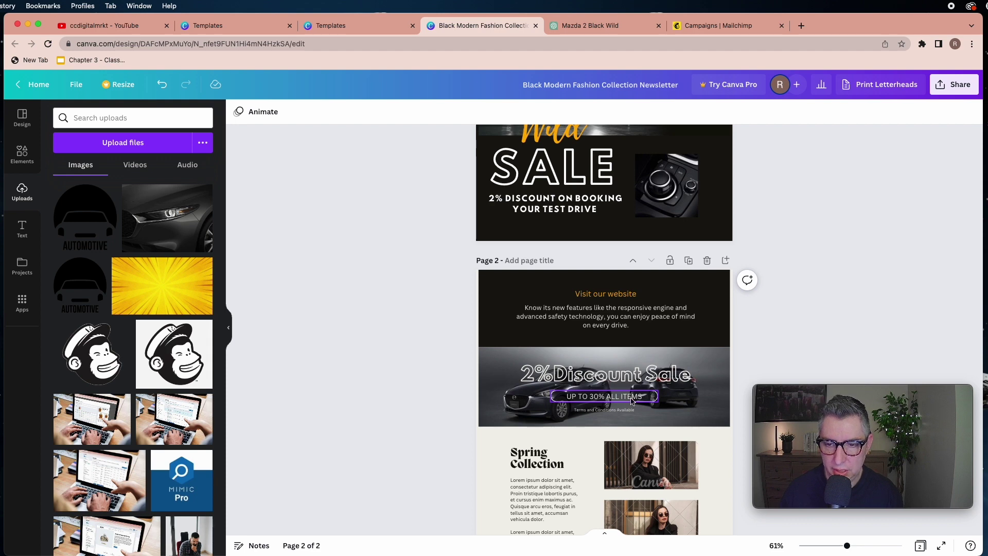
pyautogui.click(631, 400)
pyautogui.moveTo(634, 399); pyautogui.dragTo(497, 393)
pyautogui.click(603, 401)
pyautogui.doubleClick(603, 400)
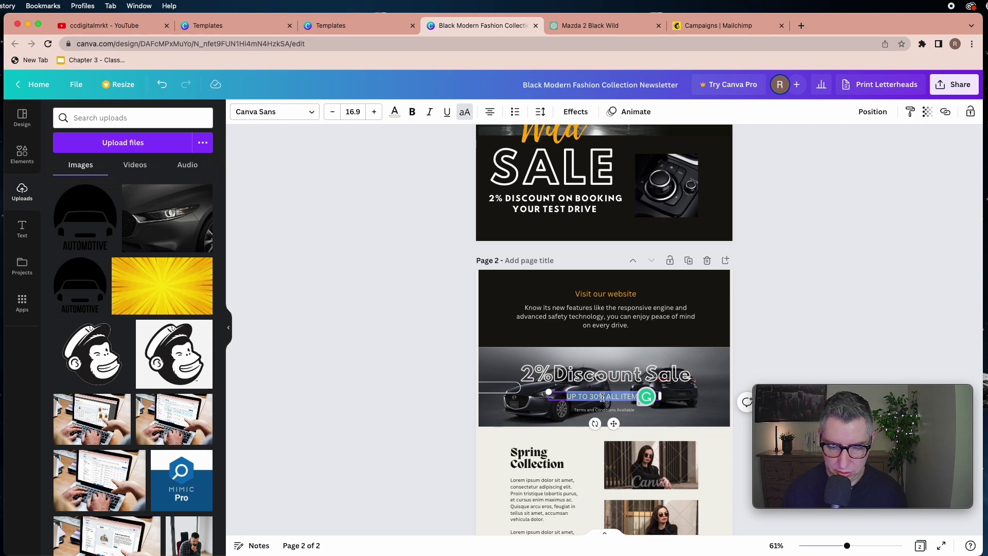
pyautogui.write('BOOK YOUR TEST')
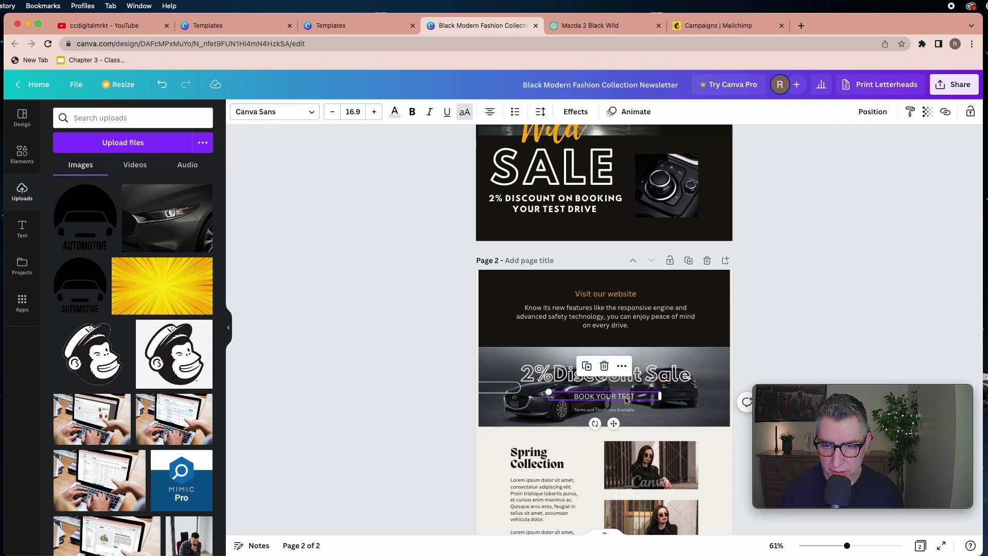
pyautogui.press('super+z')
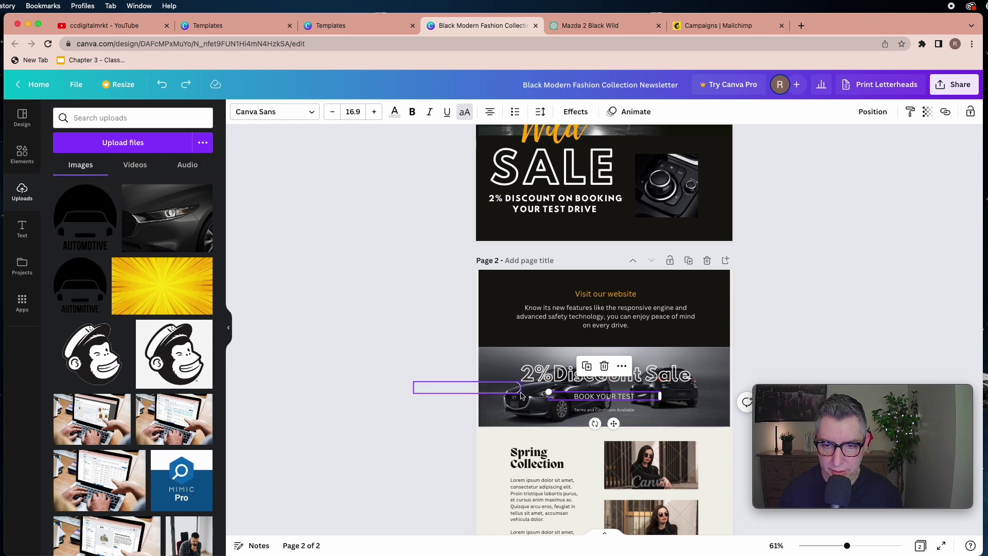
# Move and resize the pill outline back around BOOK YOUR TEST, centred on it
pyautogui.click(519, 390)
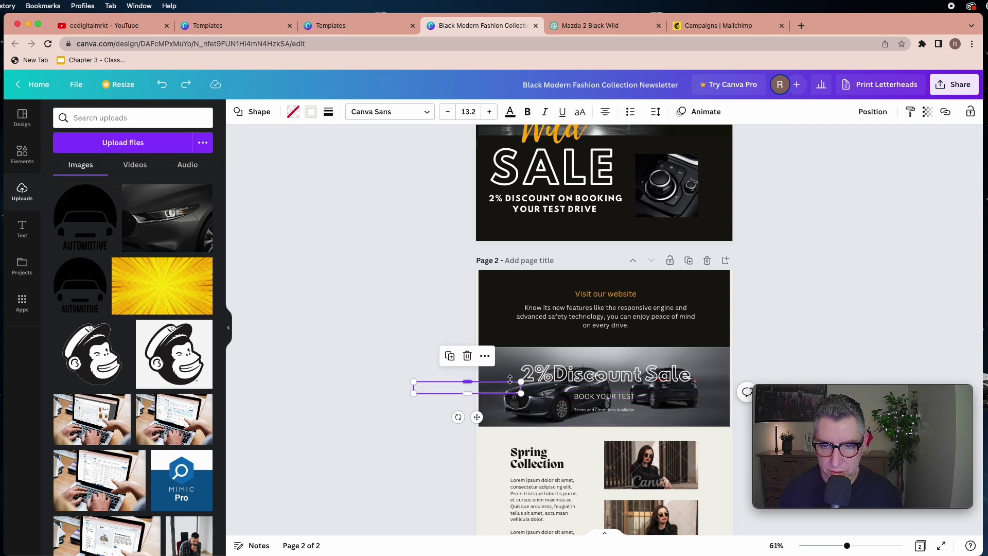
pyautogui.moveTo(477, 417); pyautogui.dragTo(612, 427)
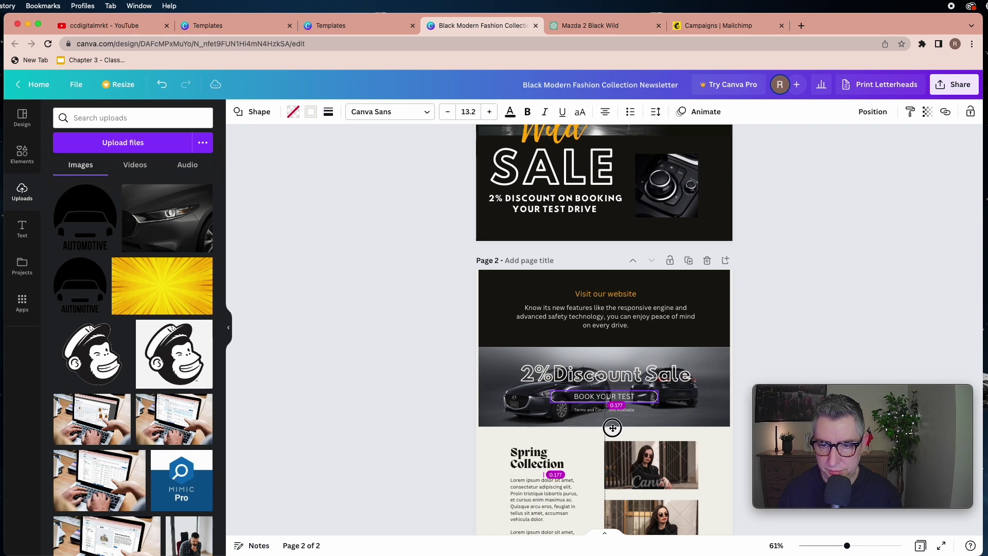
pyautogui.moveTo(603, 389); pyautogui.dragTo(604, 388)
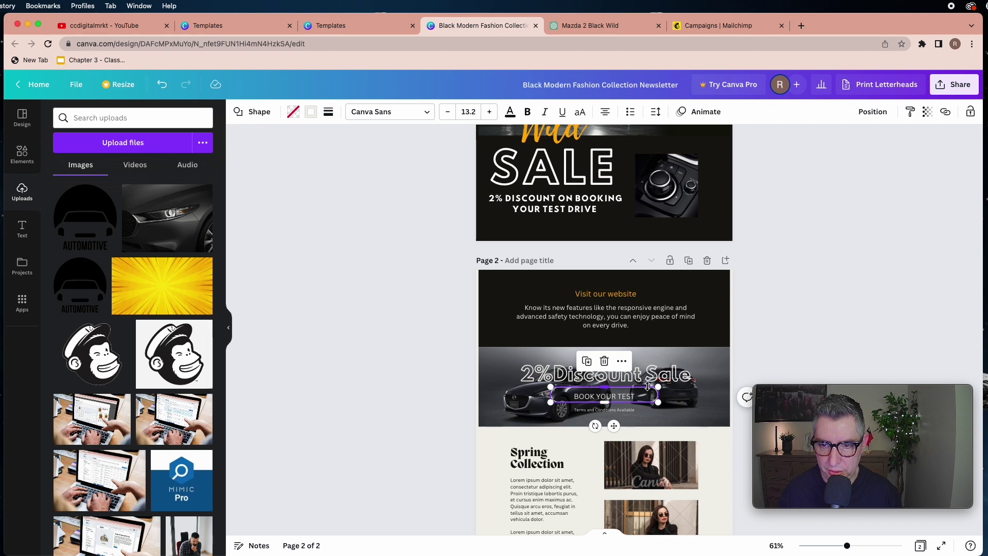
pyautogui.moveTo(614, 425); pyautogui.dragTo(615, 429)
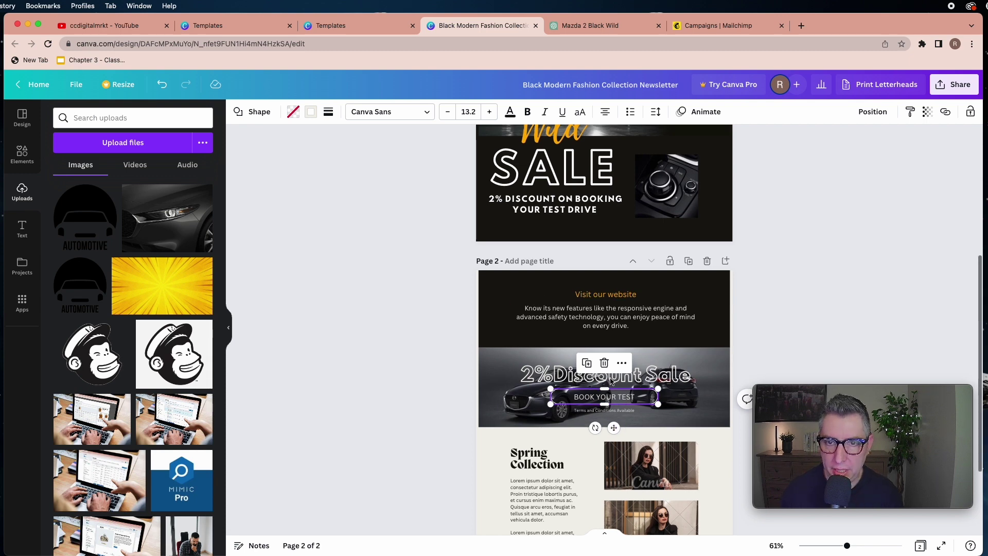
# Fill the pill shape orange and send it behind the BOOK YOUR TEST text
pyautogui.click(294, 112)
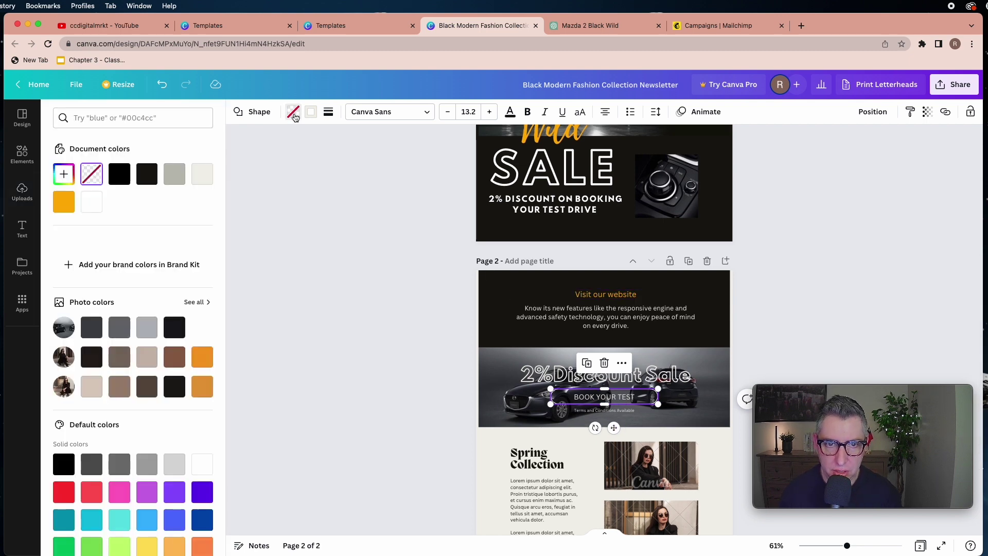
pyautogui.click(65, 206)
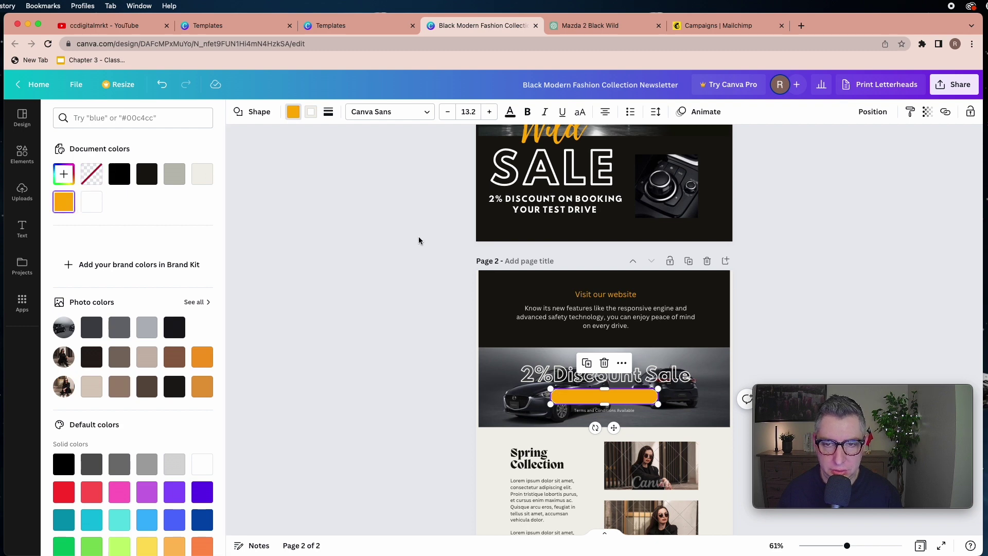
pyautogui.press('Escape')
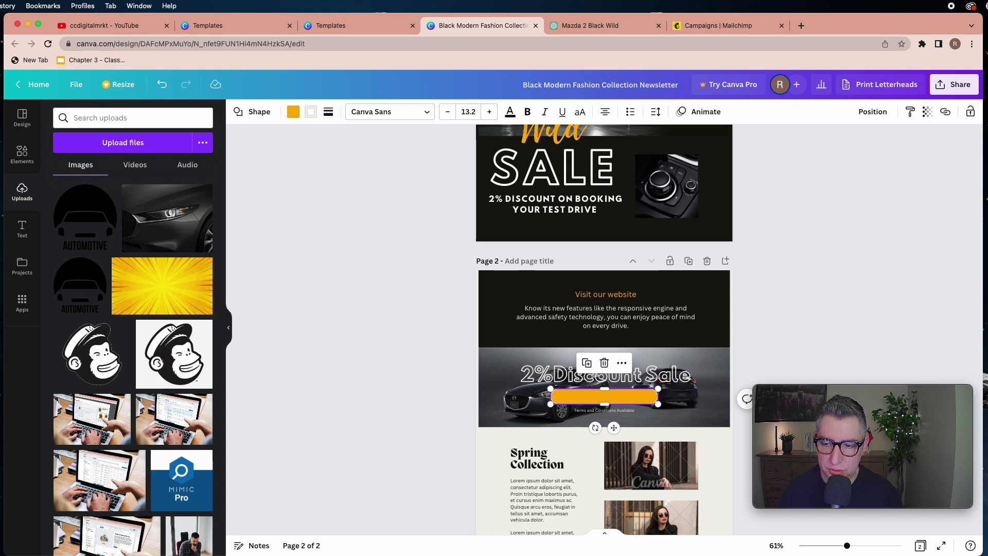
pyautogui.moveTo(847, 545); pyautogui.dragTo(855, 548)
pyautogui.scroll(-2, 683, 441)
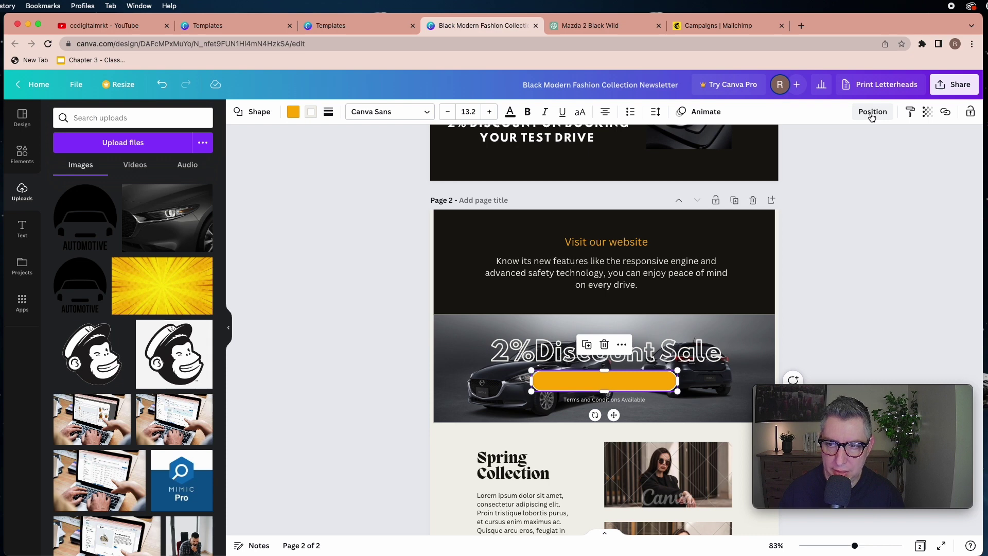
pyautogui.click(872, 118)
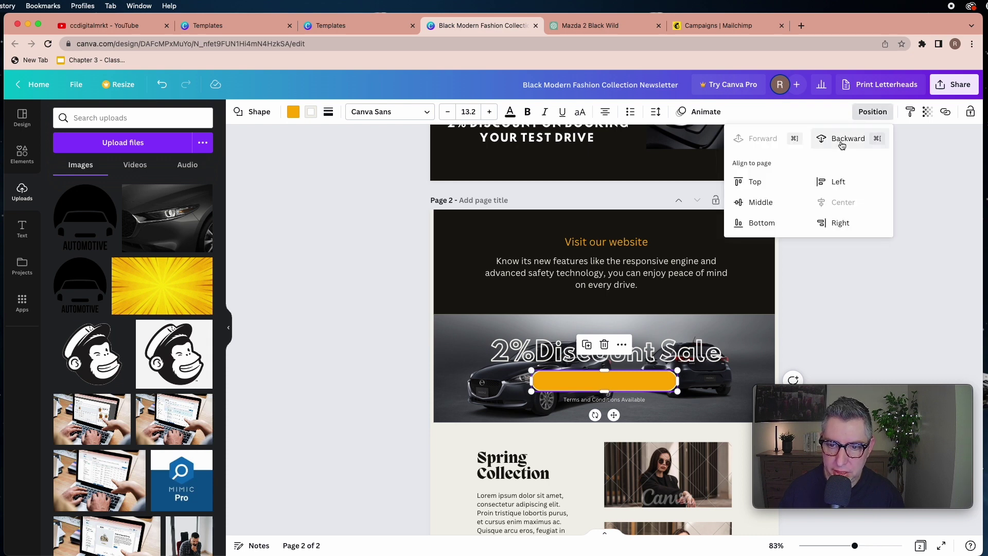
pyautogui.click(842, 145)
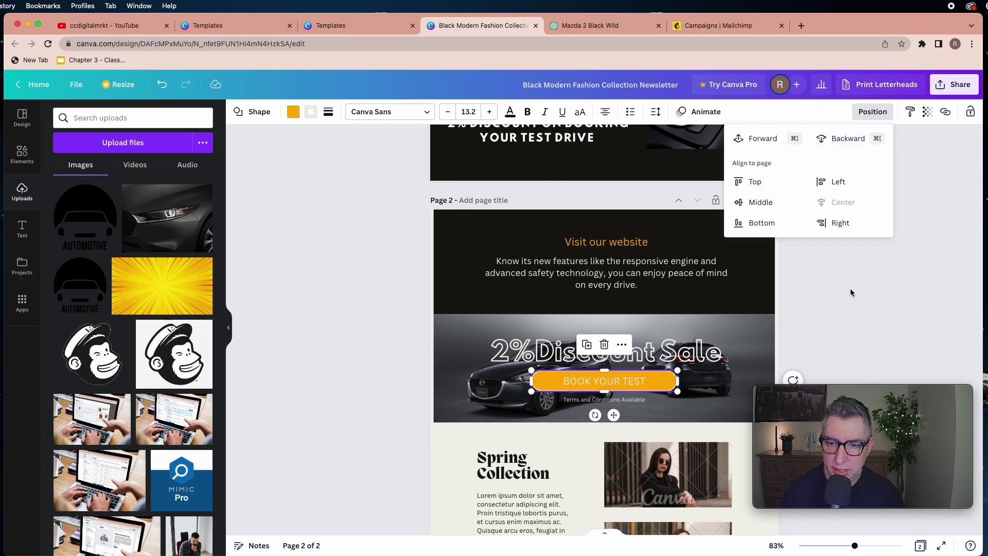
# Make the BOOK YOUR TEST text black and bold
pyautogui.click(629, 385)
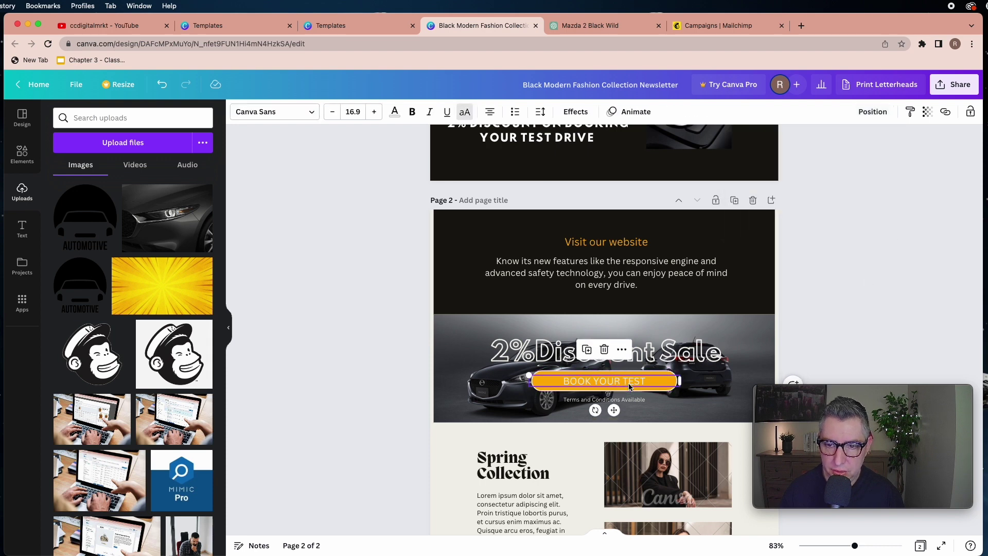
pyautogui.click(394, 112)
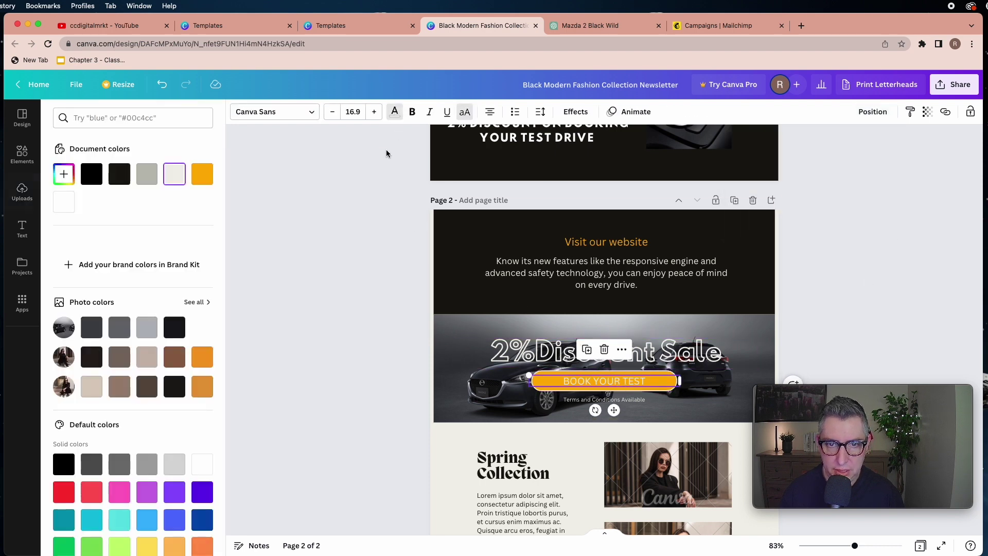
pyautogui.click(99, 178)
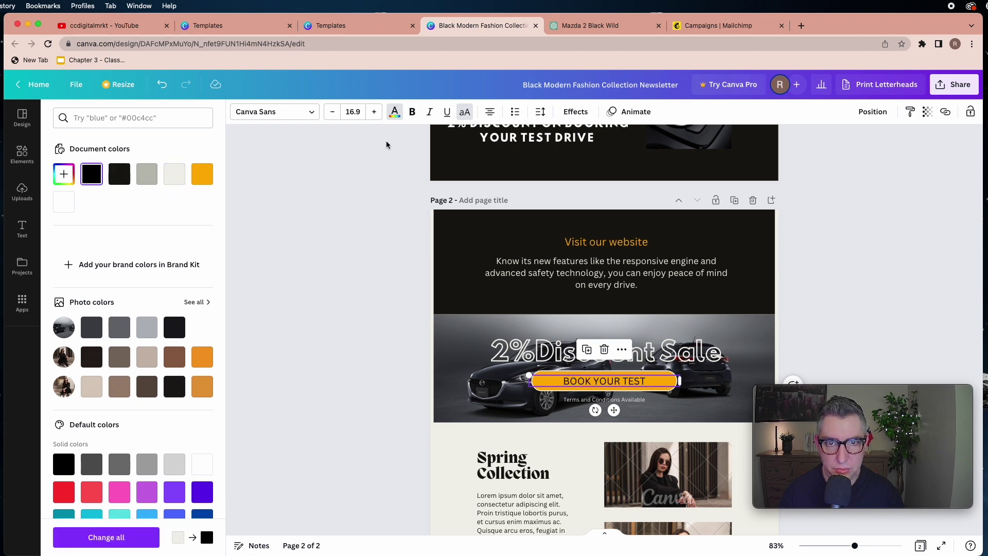
pyautogui.click(413, 116)
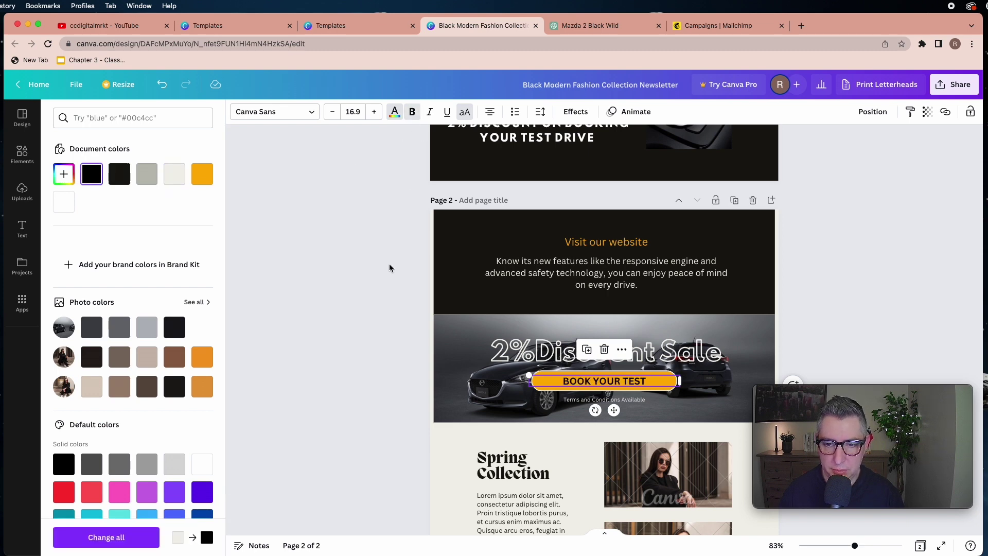
pyautogui.press('Escape')
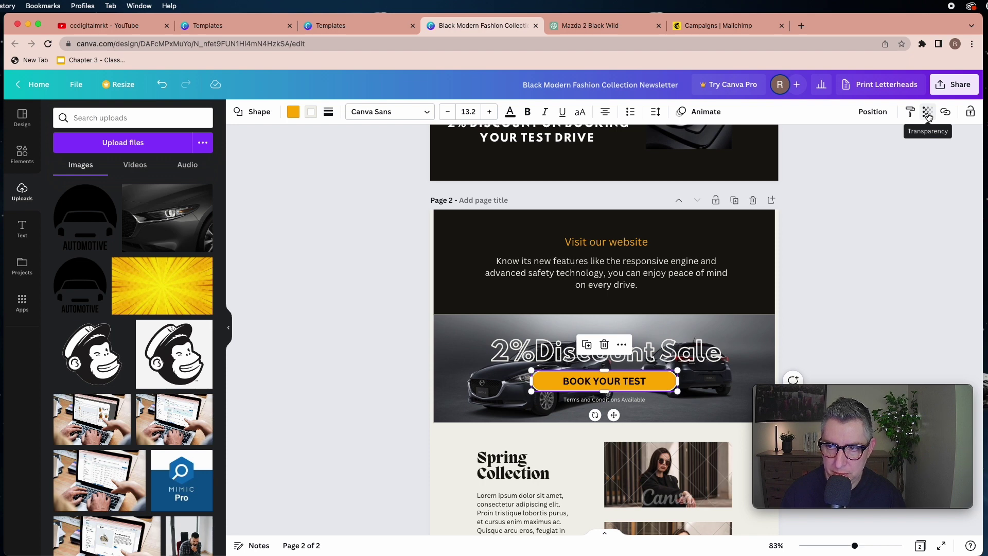
# Set the BOOK YOUR TEST button's transparency to about 81
pyautogui.click(928, 116)
pyautogui.moveTo(928, 153); pyautogui.dragTo(909, 155)
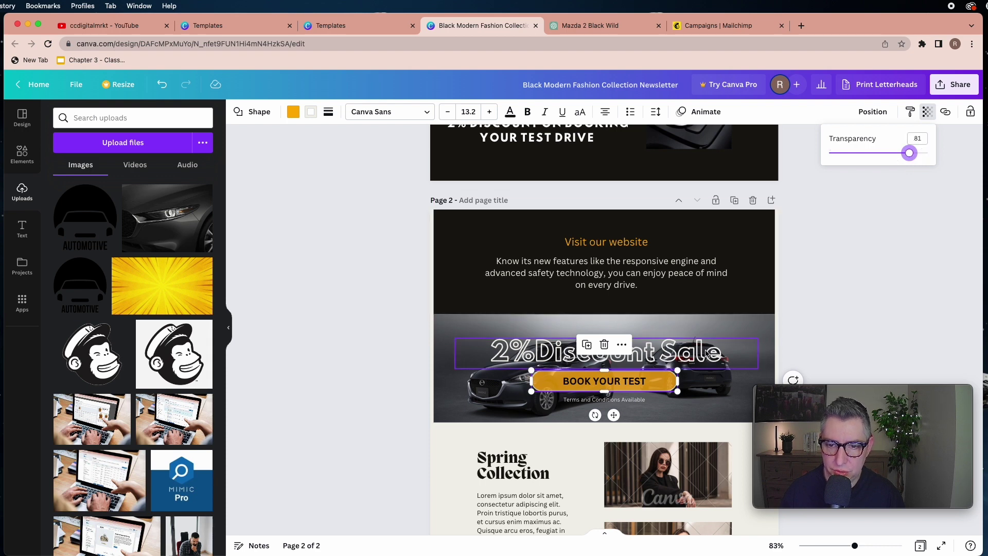
pyautogui.click(830, 321)
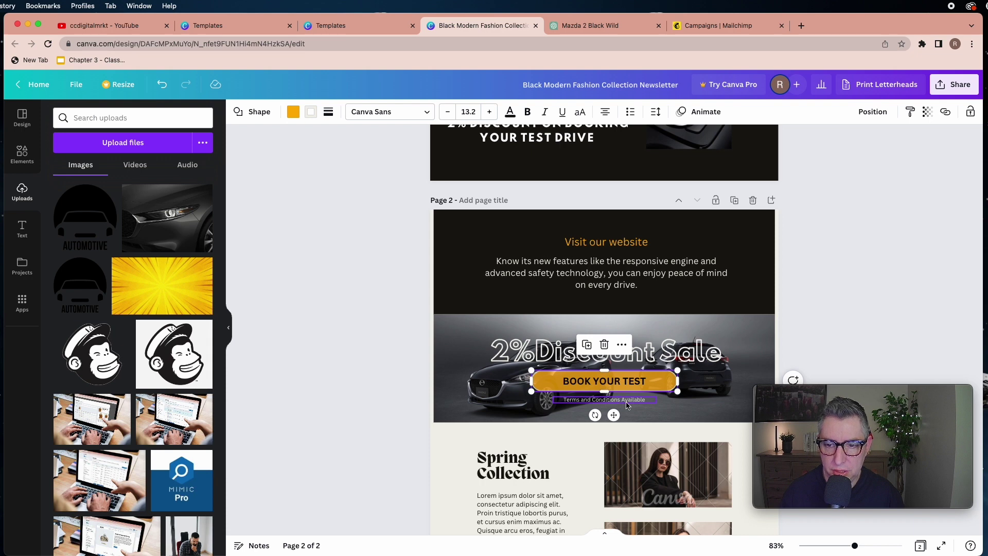
pyautogui.scroll(-5, 366, 410)
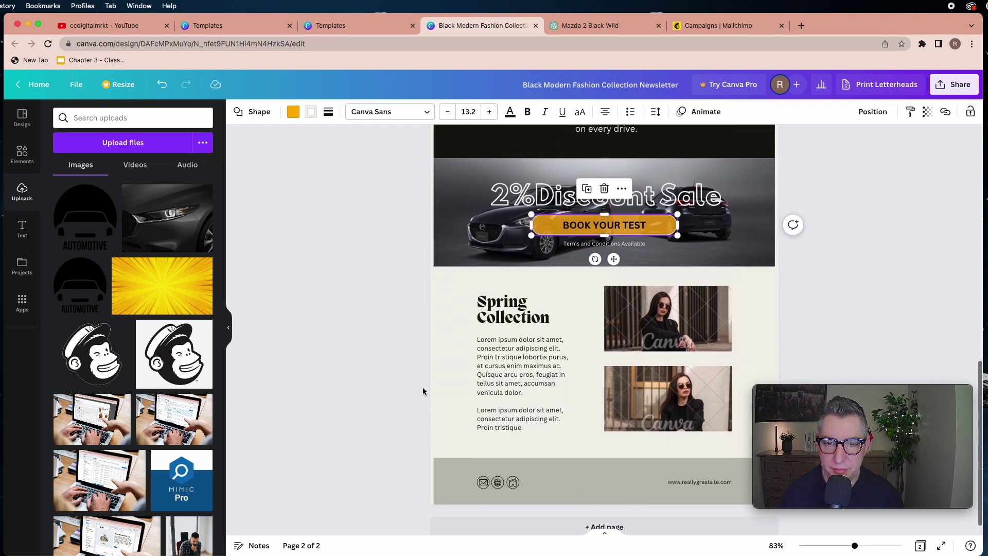
# Change page 2's background from cream to white using Document colors
pyautogui.click(434, 379)
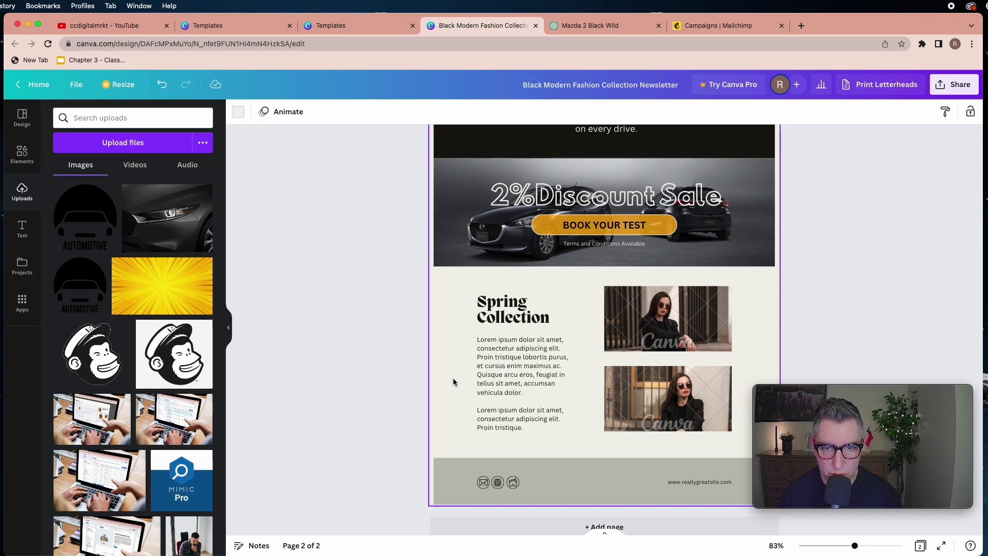
pyautogui.click(237, 111)
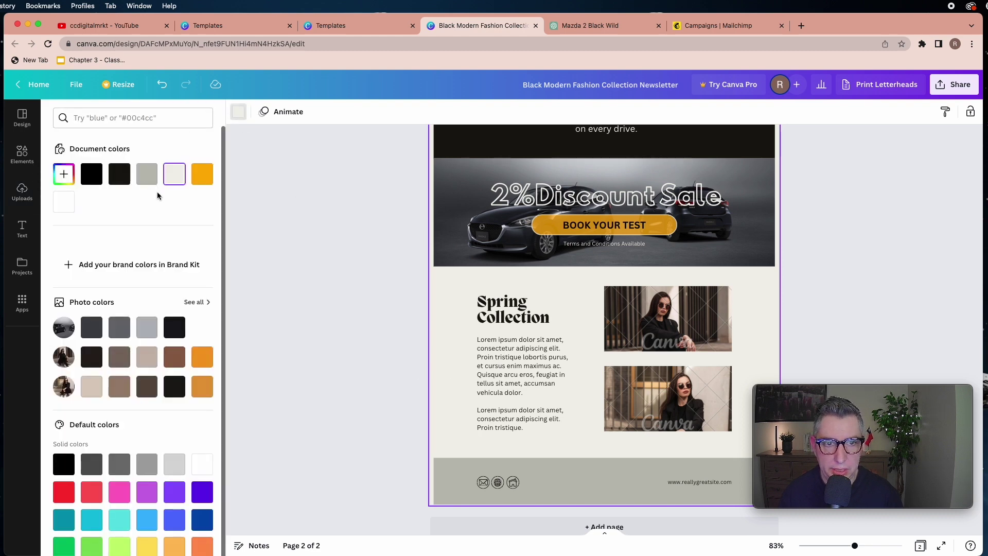
pyautogui.click(64, 202)
pyautogui.click(391, 222)
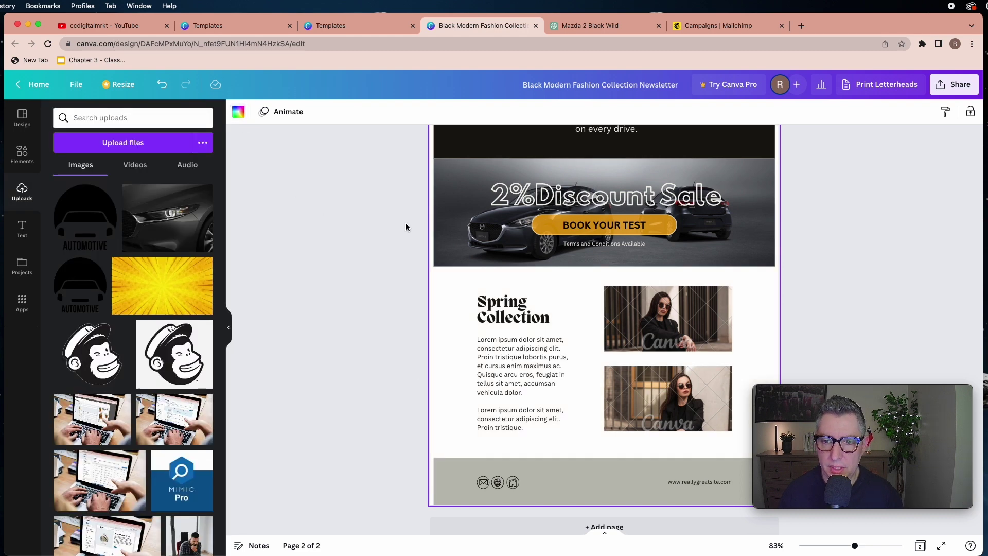
pyautogui.click(501, 322)
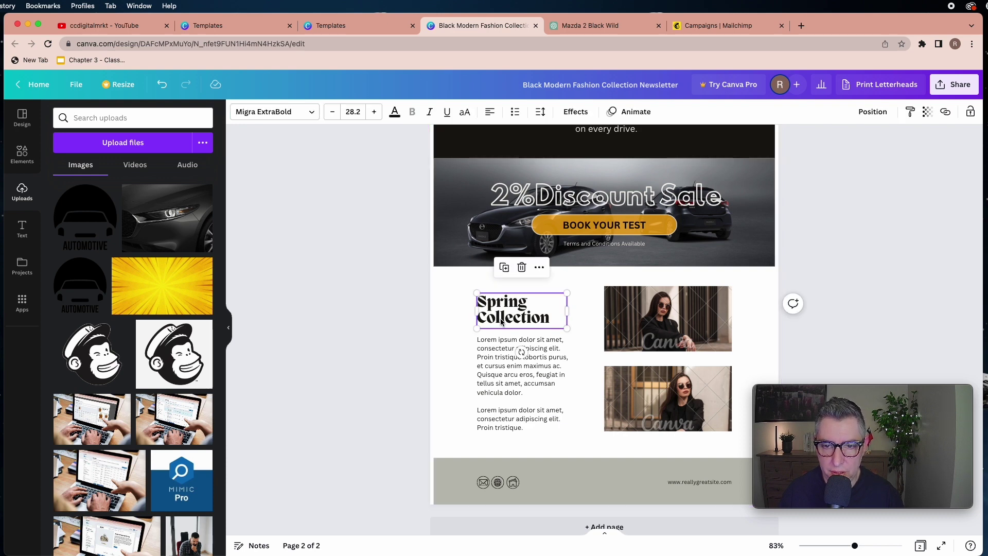
# Replace the heading with 'Display of Beauty' in Hussar Bold, widened, with 1.2 line spacing
pyautogui.doubleClick(538, 320)
pyautogui.write('Display of Beauty')
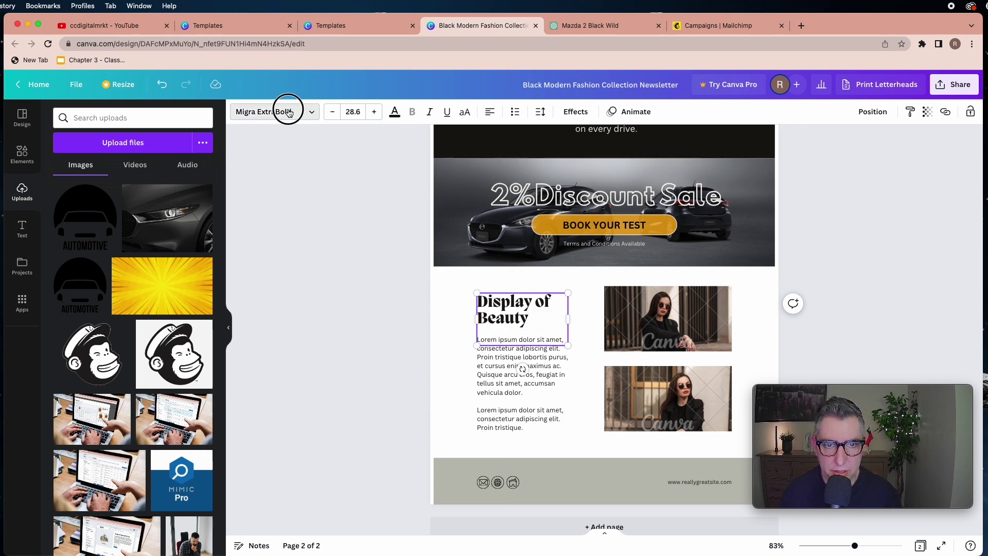
pyautogui.click(287, 111)
pyautogui.click(102, 195)
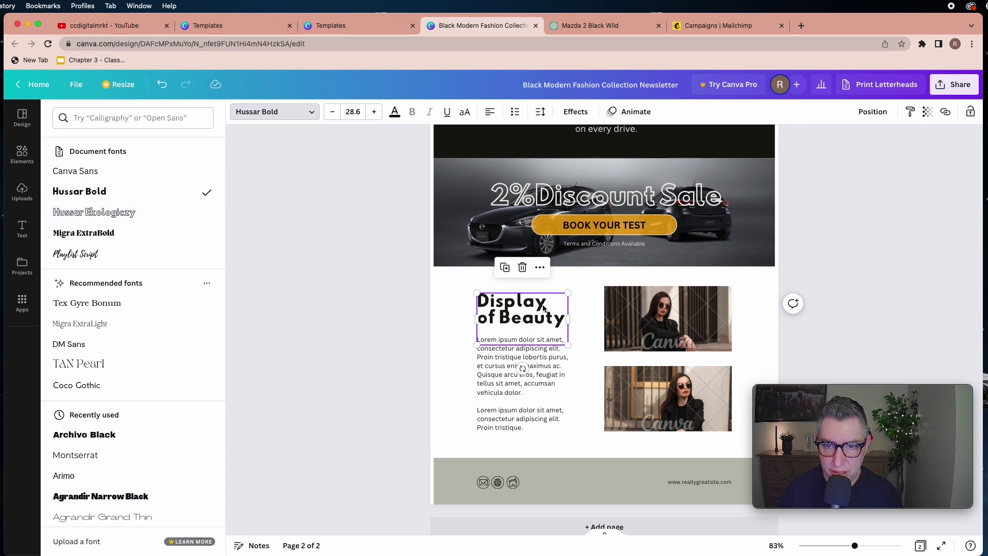
pyautogui.moveTo(573, 320)
pyautogui.mouseDown()
pyautogui.moveTo(587, 322)
pyautogui.moveTo(578, 320)
pyautogui.mouseUp()
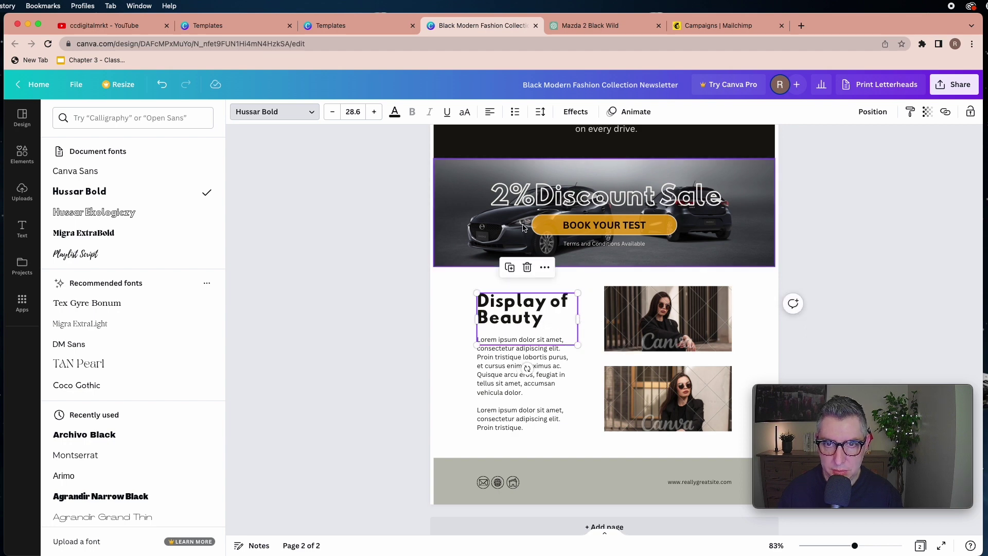
pyautogui.click(540, 111)
pyautogui.moveTo(580, 186)
pyautogui.mouseDown()
pyautogui.moveTo(615, 186)
pyautogui.moveTo(586, 187)
pyautogui.mouseUp()
pyautogui.click(582, 335)
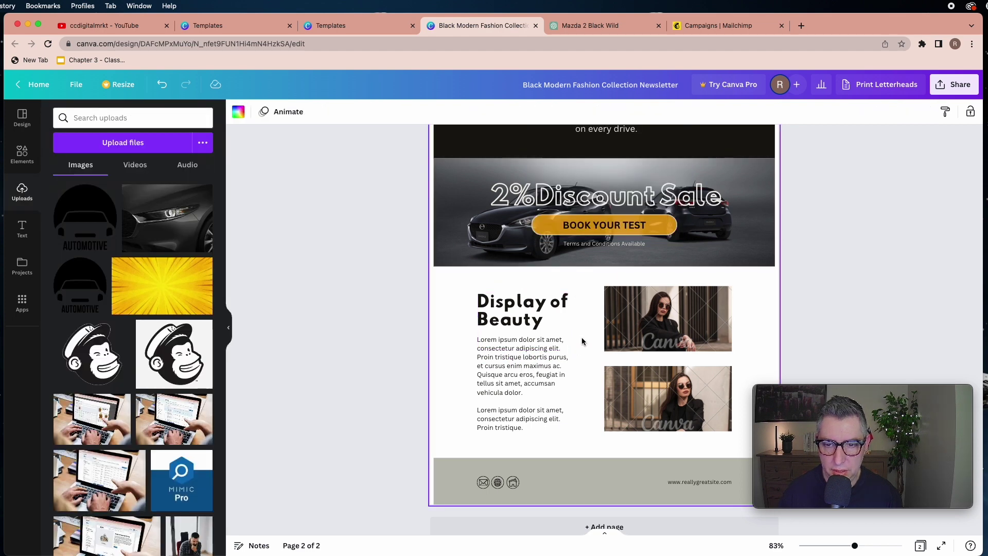
# Colour the footer band orange
pyautogui.click(526, 362)
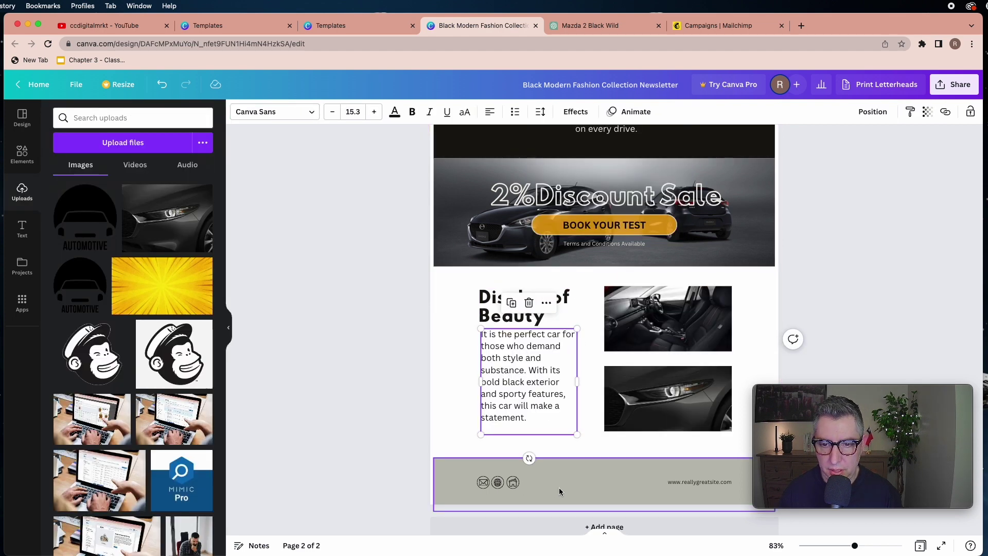
pyautogui.click(573, 486)
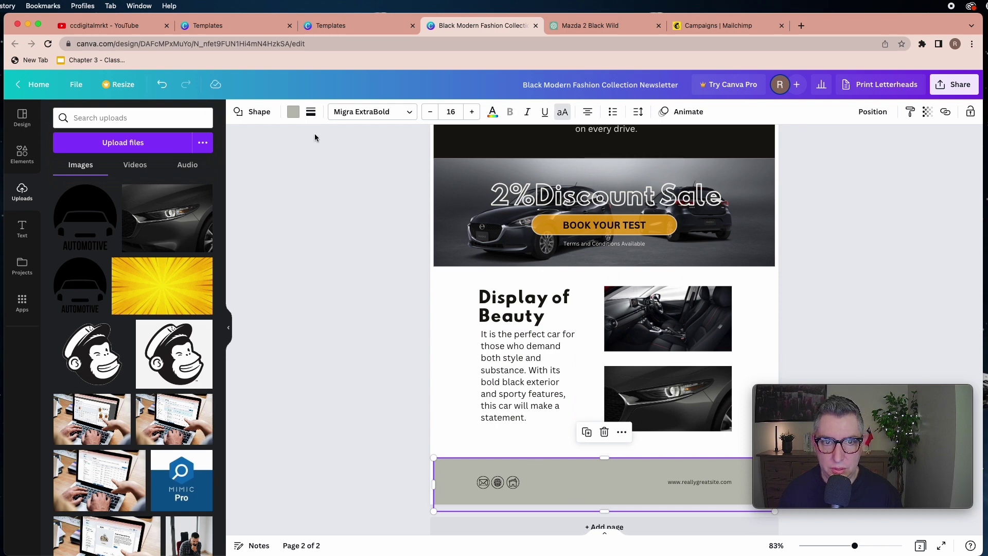
pyautogui.click(293, 112)
pyautogui.click(64, 201)
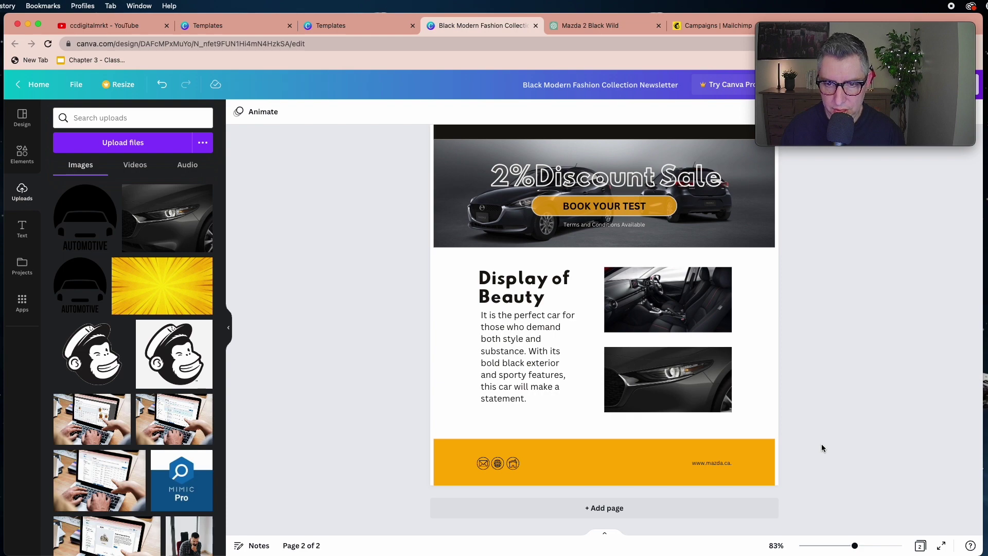
pyautogui.scroll(10, 821, 447)
pyautogui.scroll(4, 822, 448)
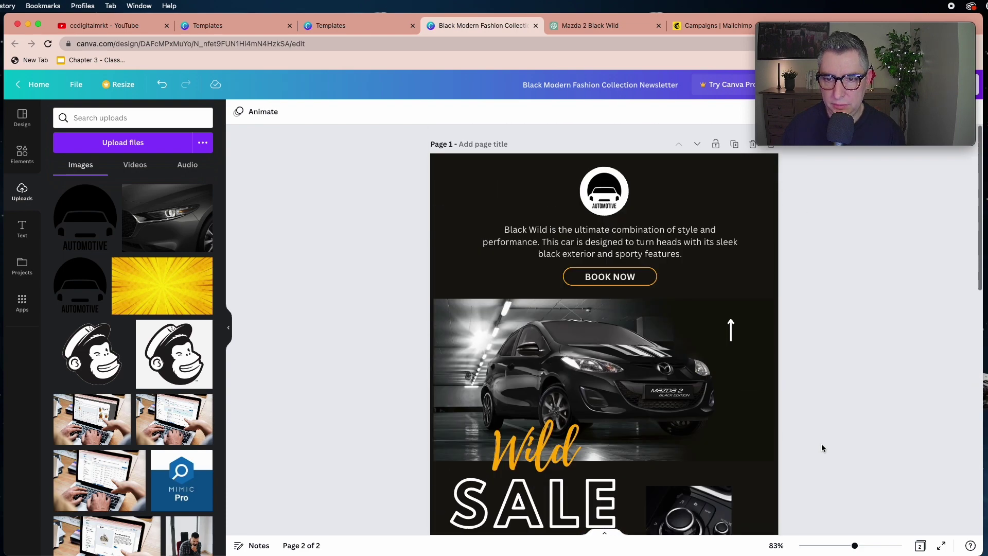
pyautogui.scroll(-5, 822, 448)
pyautogui.scroll(-7, 821, 447)
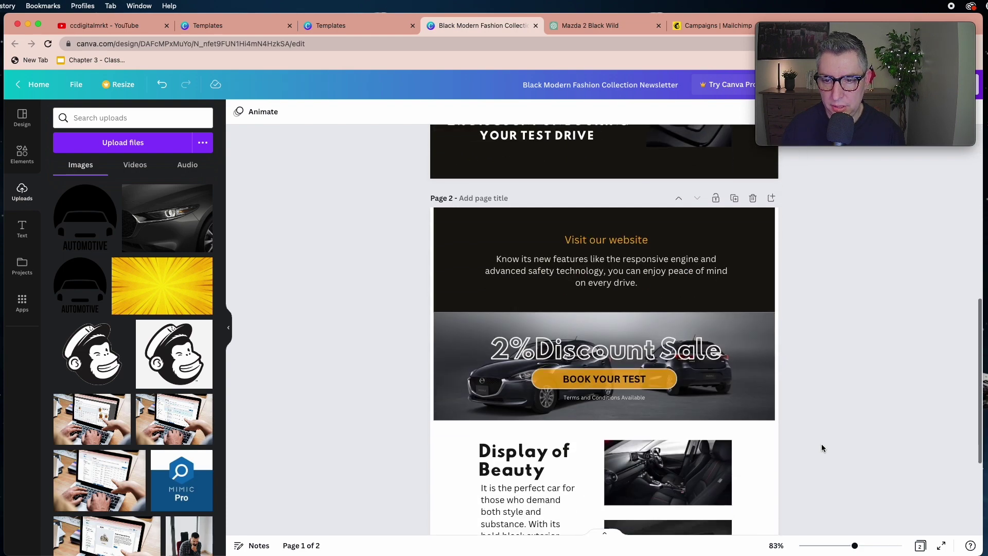
pyautogui.scroll(7, 821, 447)
pyautogui.scroll(-4, 822, 447)
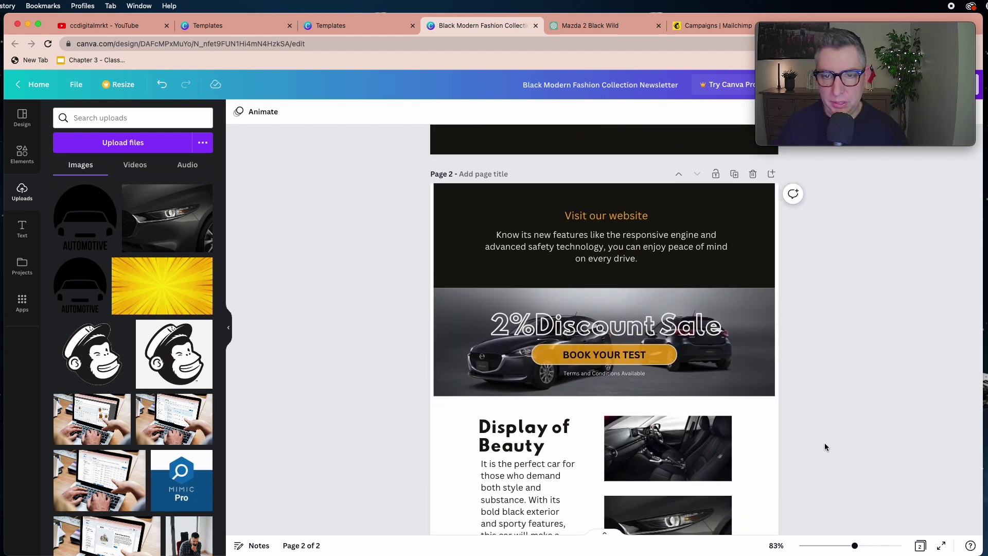
pyautogui.scroll(-3, 826, 448)
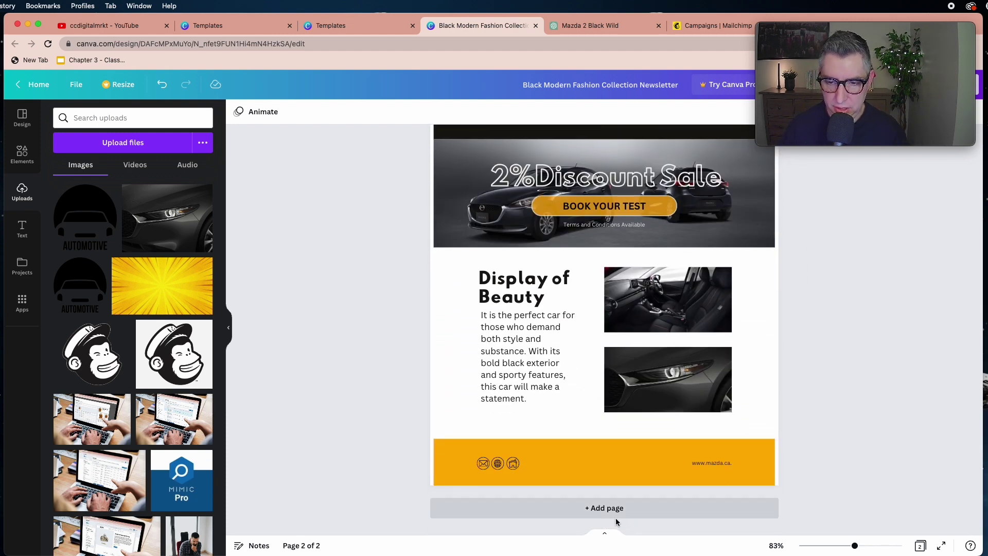
pyautogui.scroll(5, 644, 508)
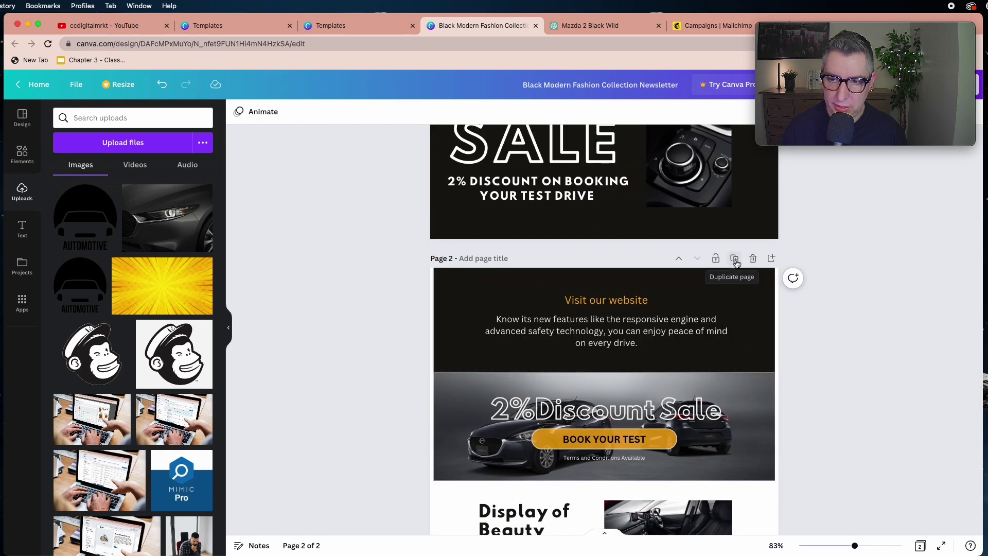
pyautogui.click(736, 260)
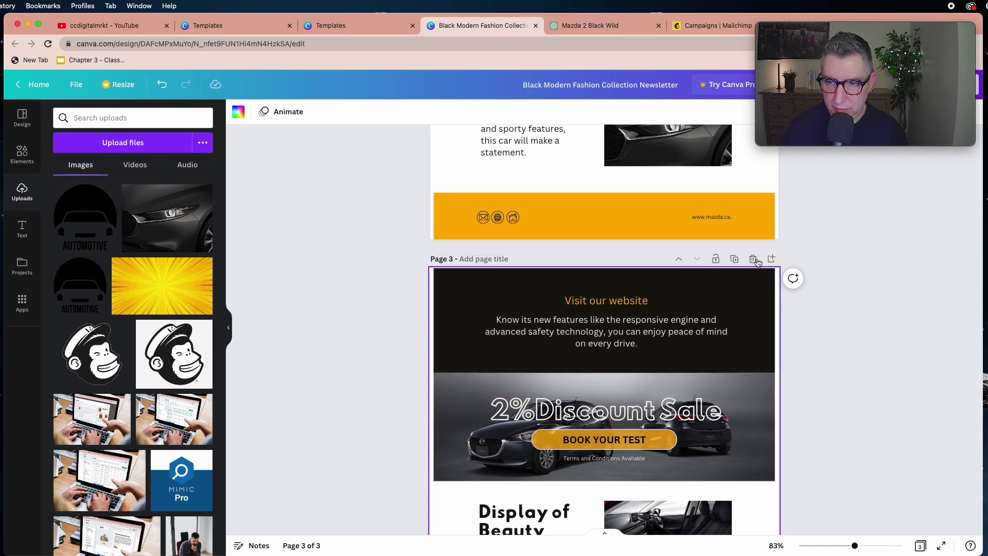
pyautogui.click(753, 259)
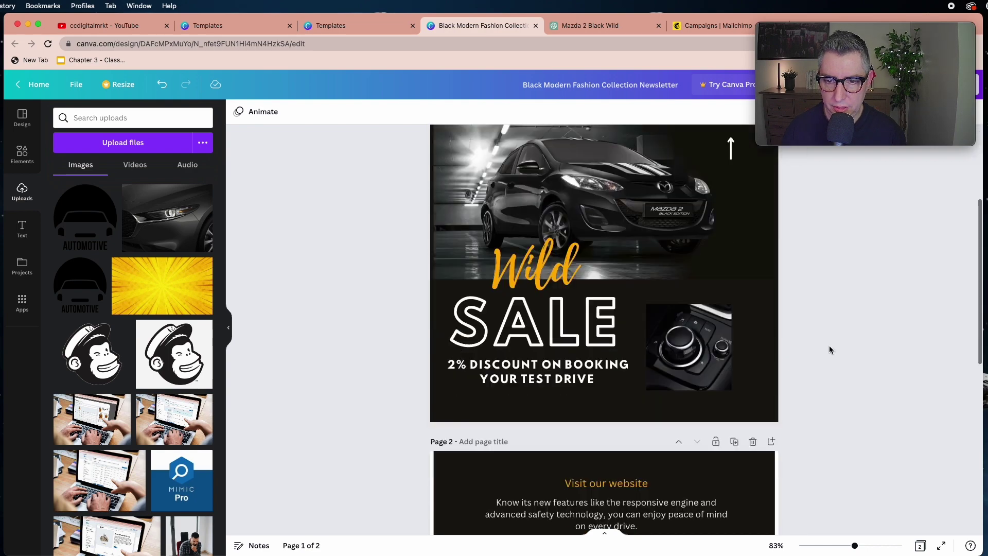
pyautogui.scroll(15, 829, 349)
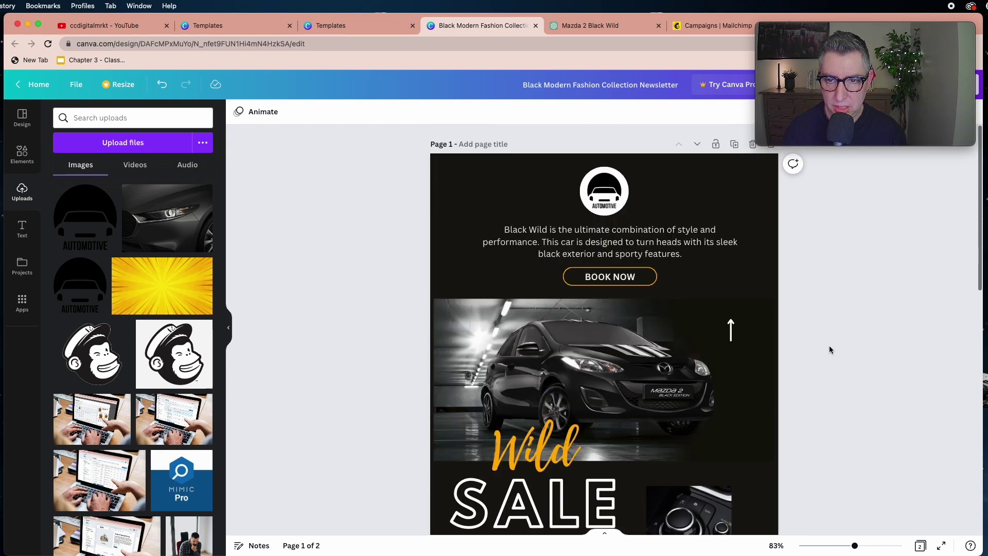
pyautogui.scroll(-1, 829, 350)
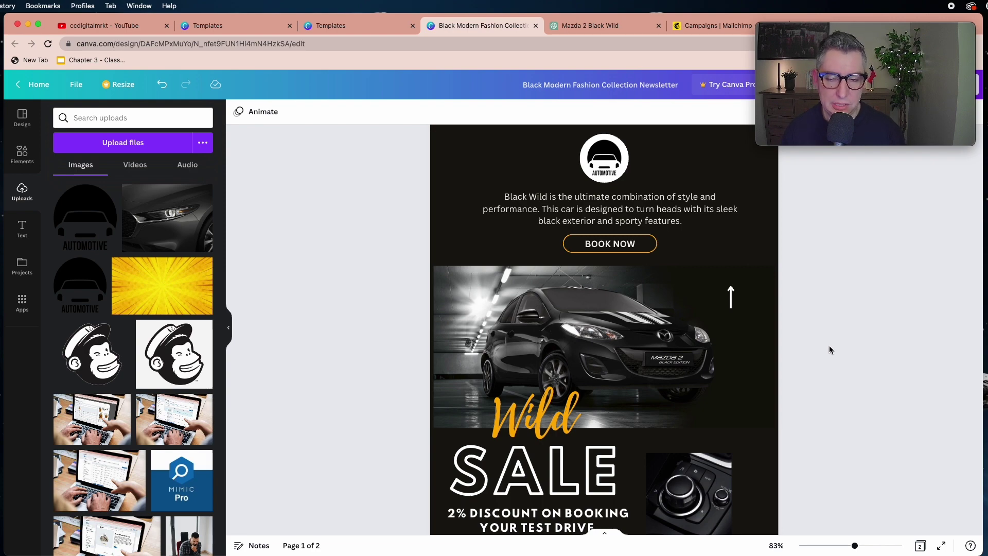
pyautogui.scroll(-6, 829, 350)
pyautogui.scroll(7, 829, 350)
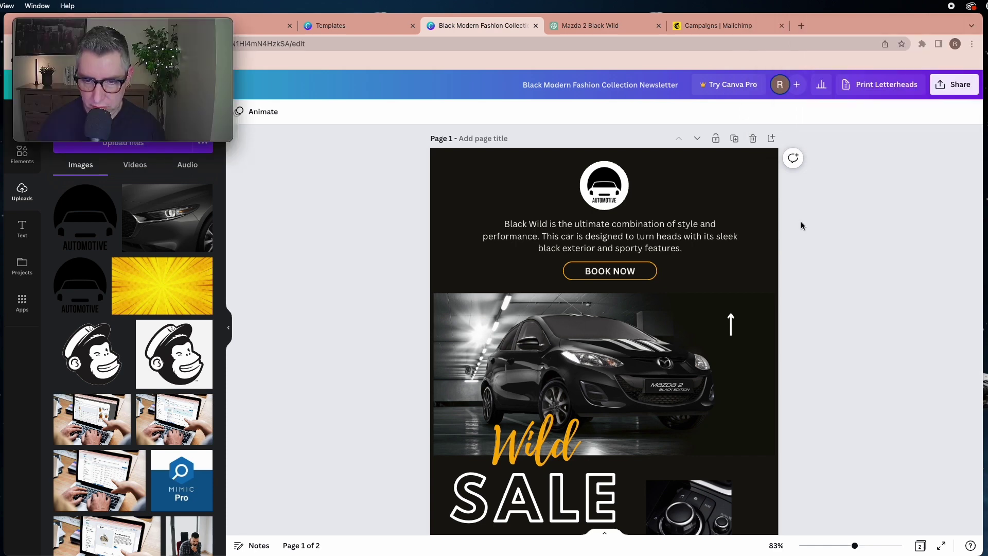
pyautogui.scroll(1, 808, 232)
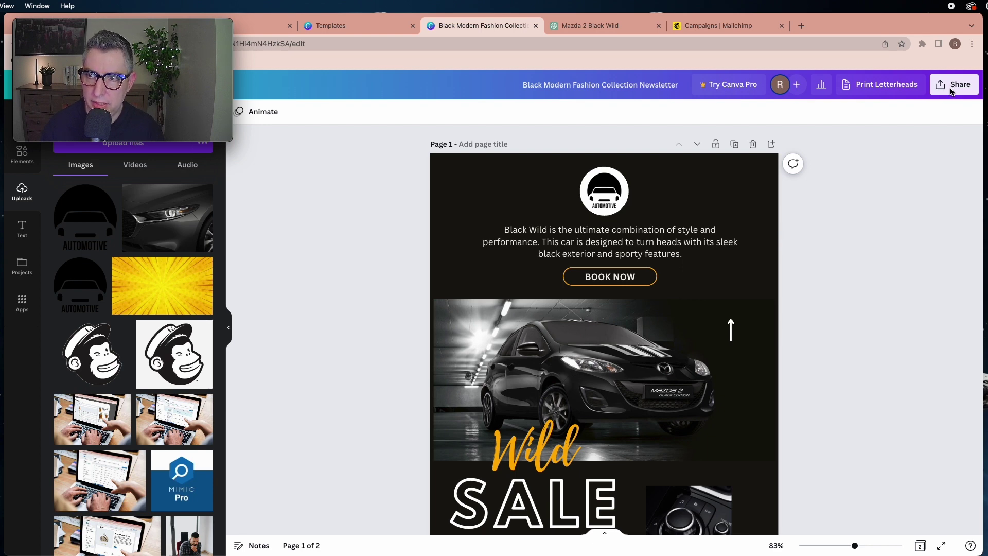
# From Share > More, choose Mailchimp under Messaging and start connecting the Mailchimp account
pyautogui.click(950, 91)
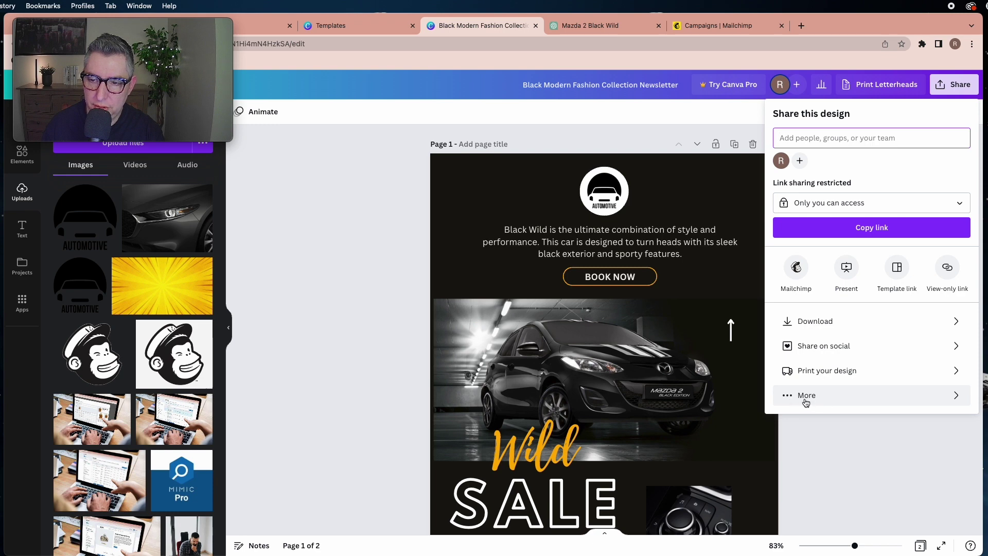
pyautogui.click(791, 400)
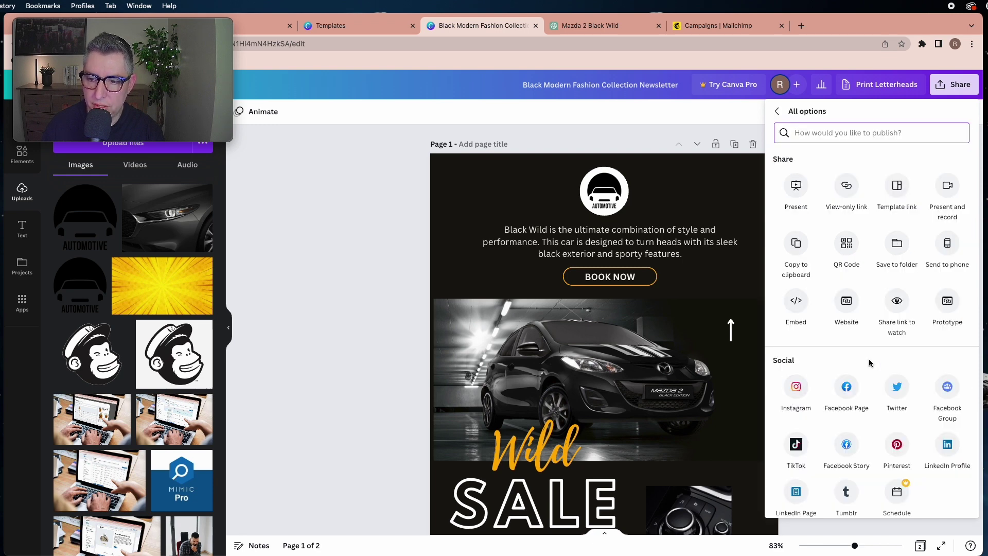
pyautogui.scroll(-10, 870, 363)
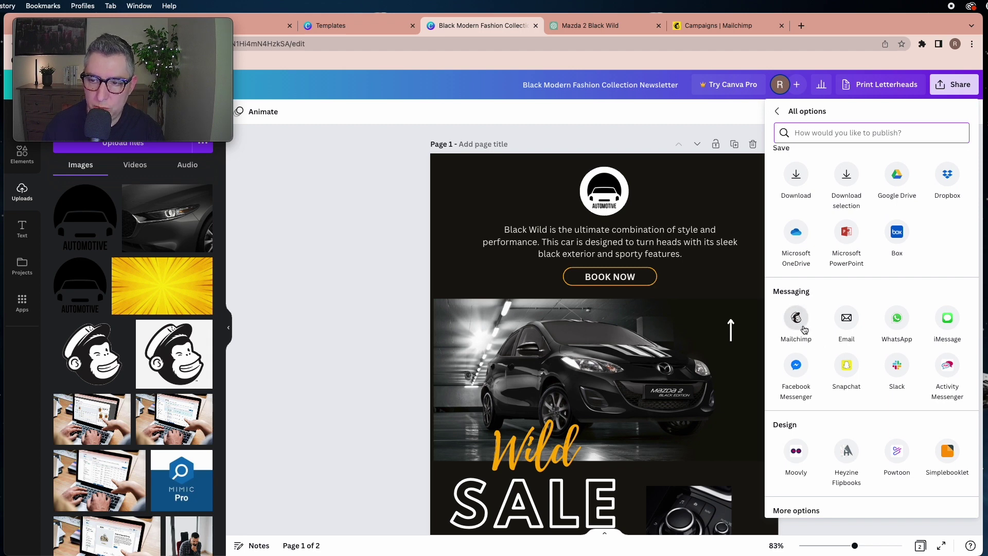
pyautogui.click(798, 320)
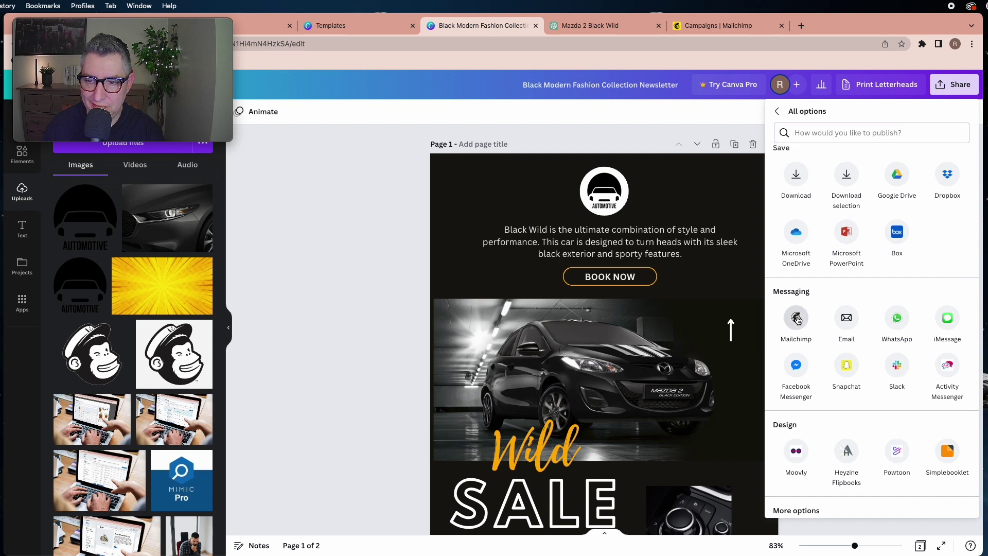
pyautogui.click(862, 316)
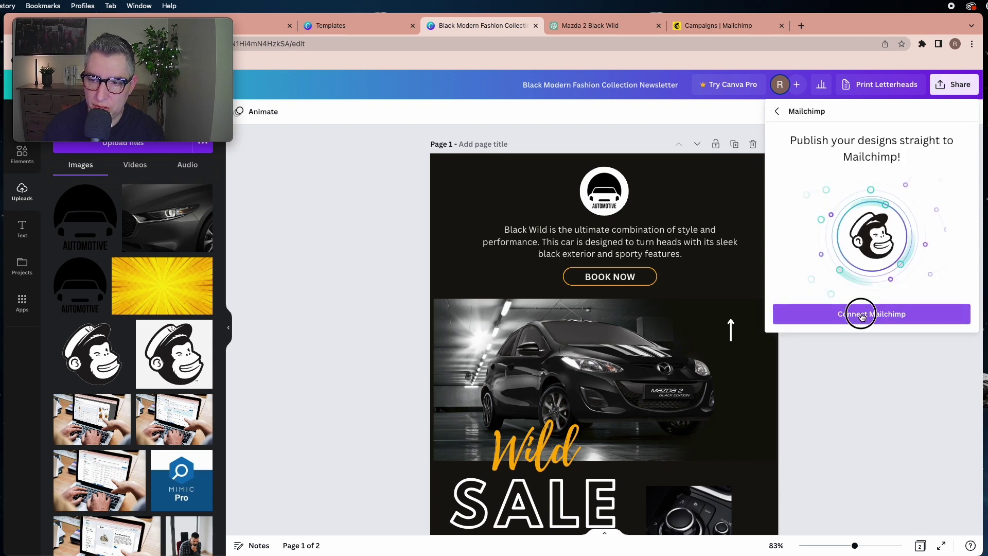
# Log in to Mailchimp in the connection window
pyautogui.moveTo(345, 132); pyautogui.dragTo(655, 117)
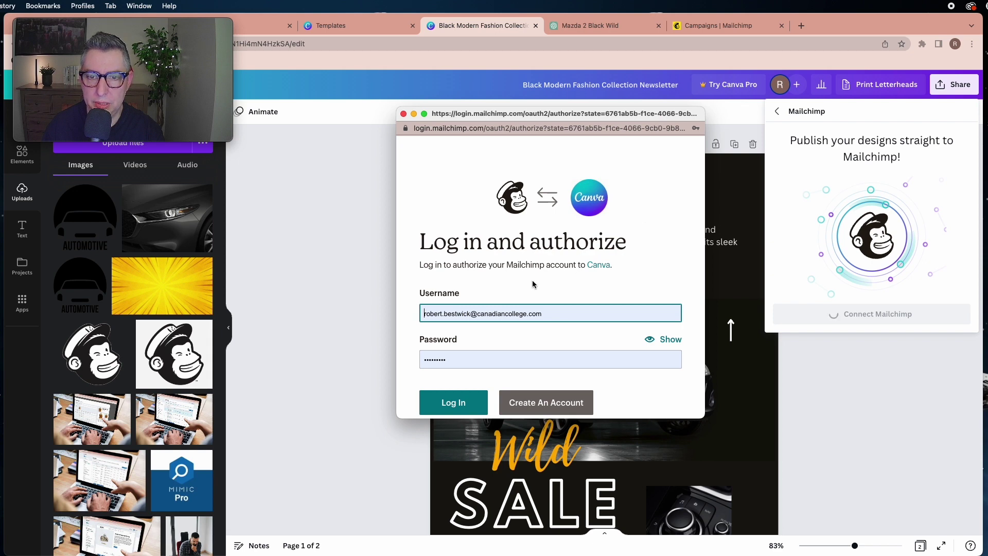
pyautogui.scroll(-3, 521, 295)
pyautogui.scroll(3, 521, 296)
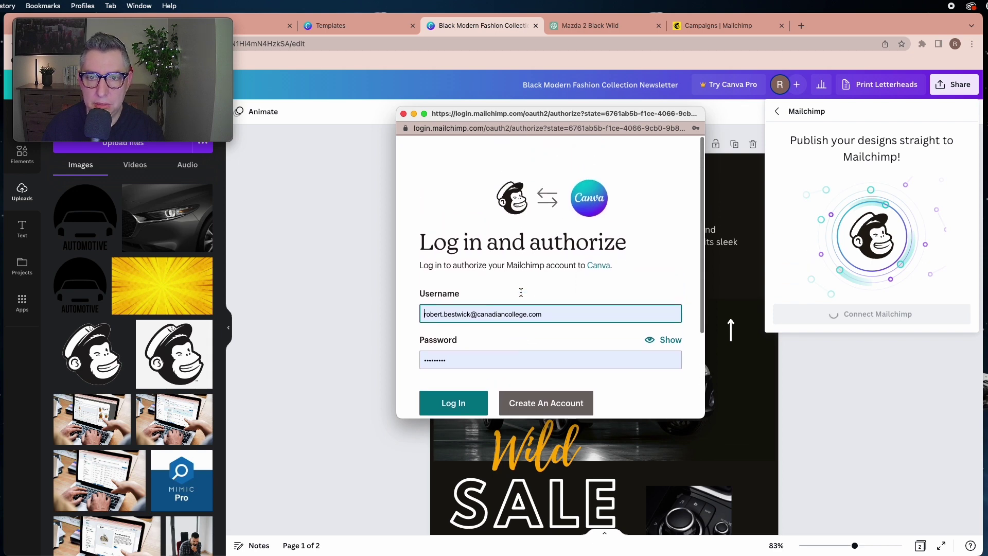
pyautogui.scroll(-3, 521, 296)
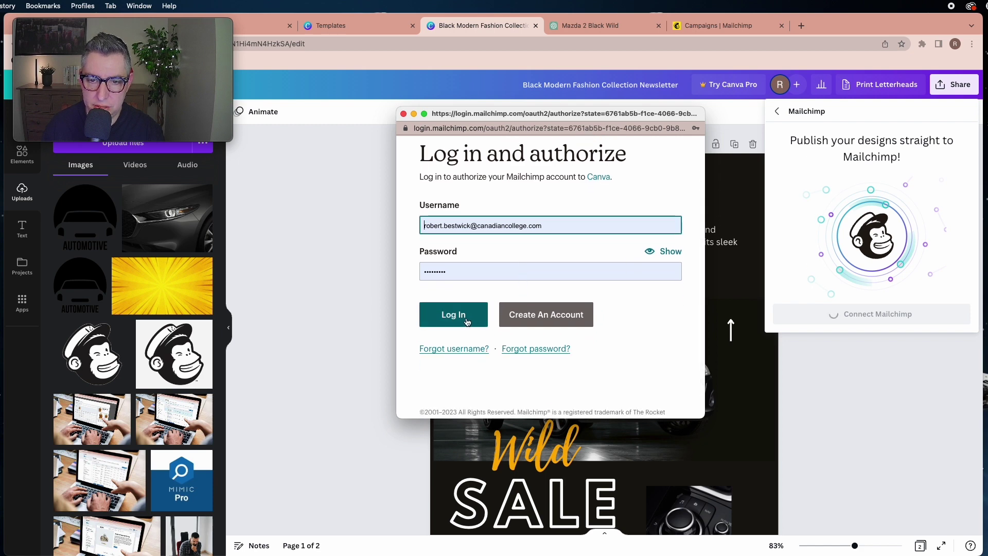
pyautogui.click(467, 322)
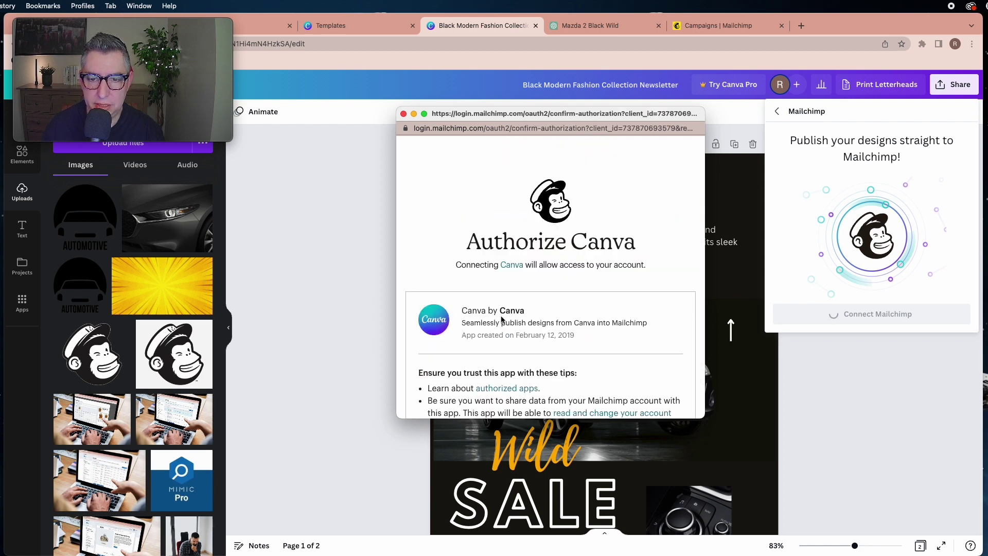
# Allow Canva access to Mailchimp, then switch to the Mailchimp Campaigns tab
pyautogui.scroll(-2, 502, 316)
pyautogui.scroll(2, 502, 316)
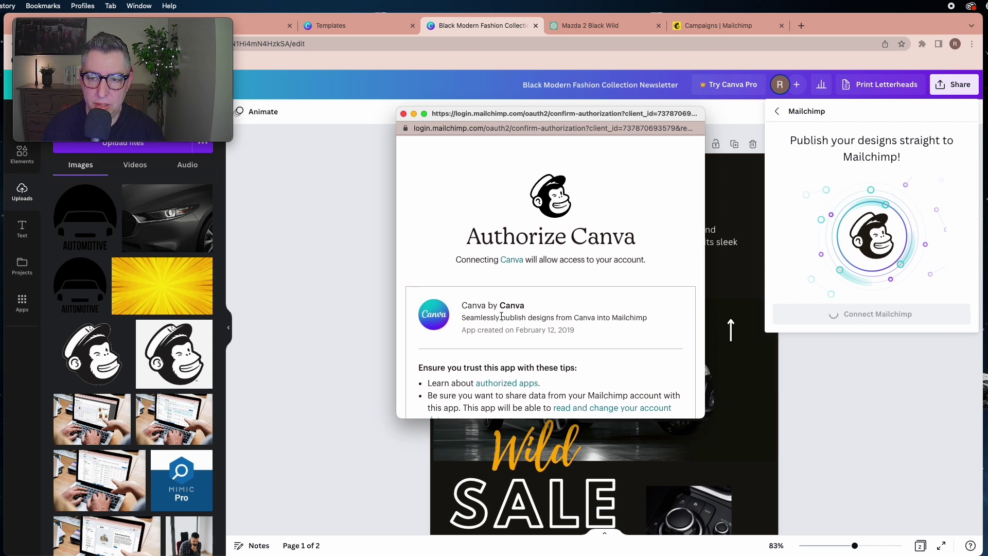
pyautogui.scroll(-5, 502, 316)
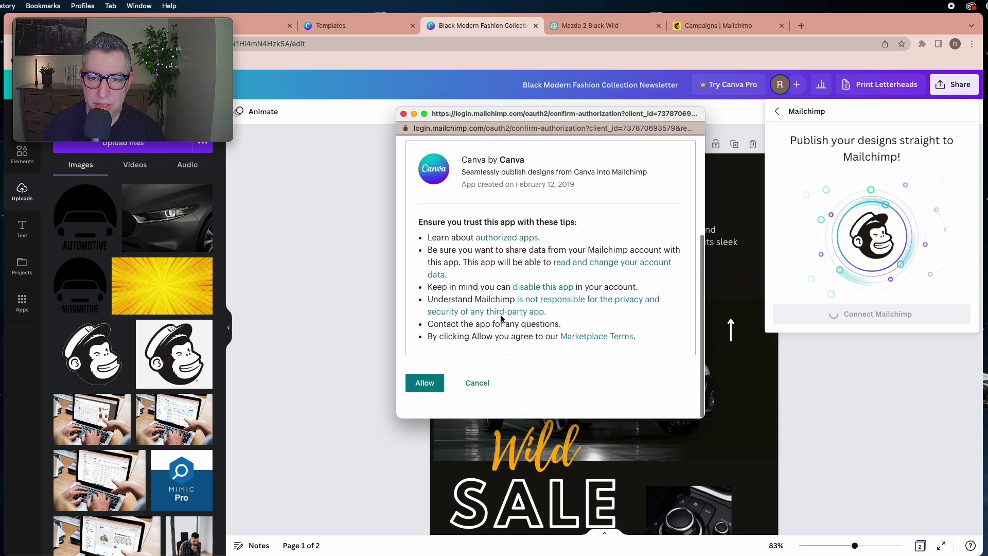
pyautogui.click(426, 386)
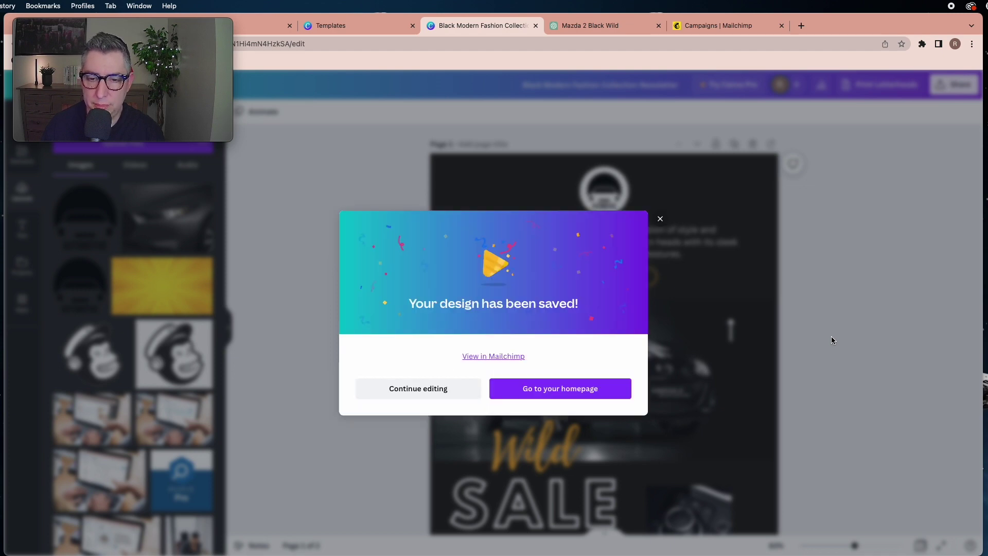
pyautogui.click(564, 396)
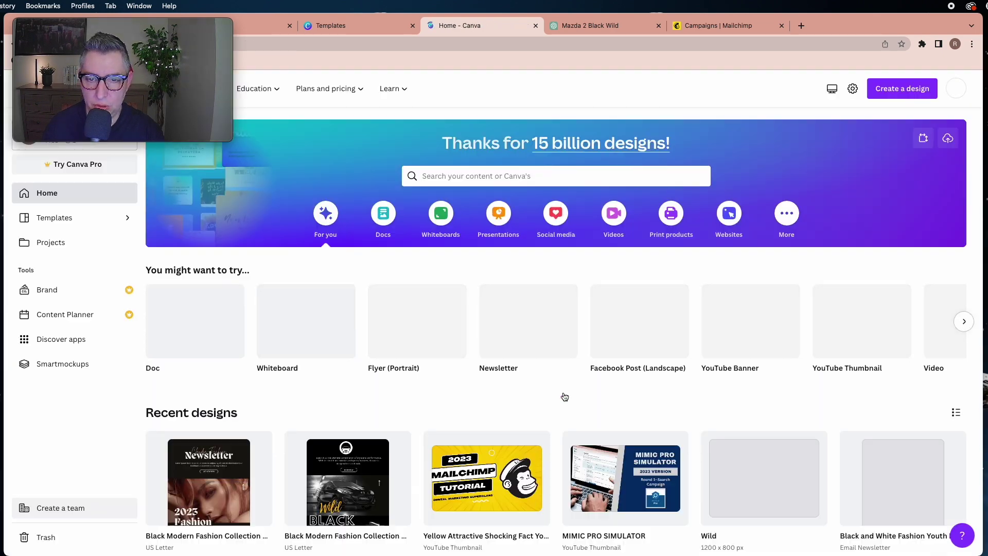
pyautogui.click(715, 25)
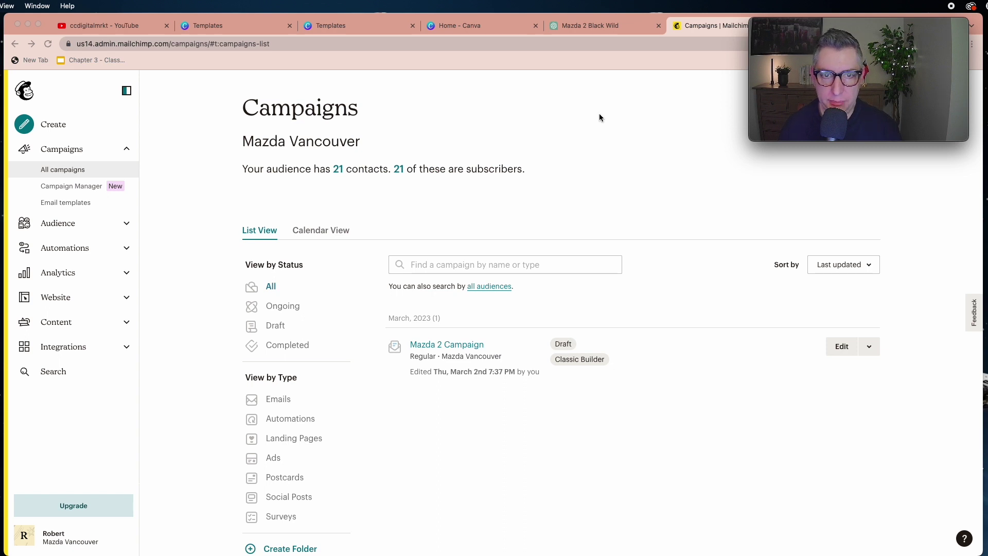
# Open All campaigns in Mailchimp and begin creating a new campaign
pyautogui.click(64, 150)
pyautogui.click(64, 150)
pyautogui.click(64, 169)
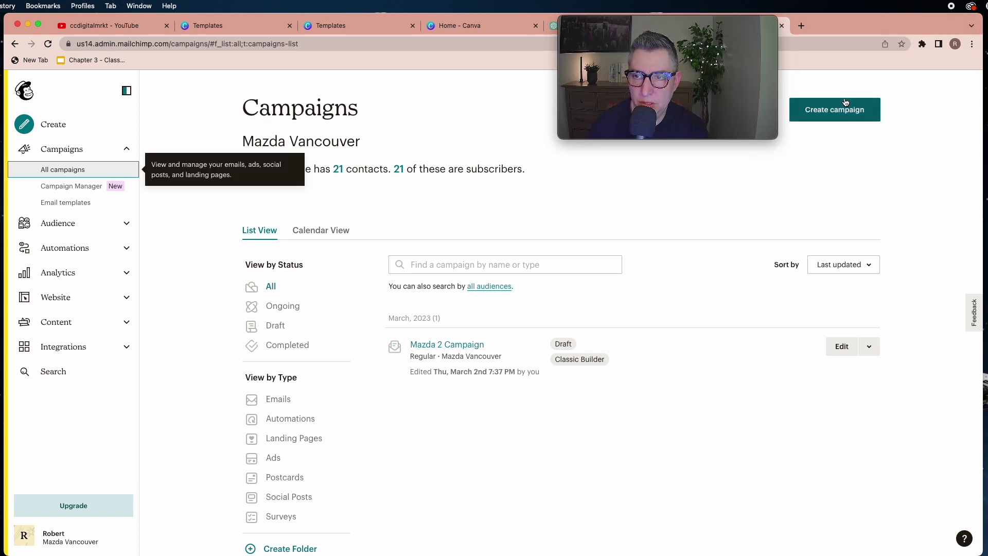
pyautogui.click(842, 119)
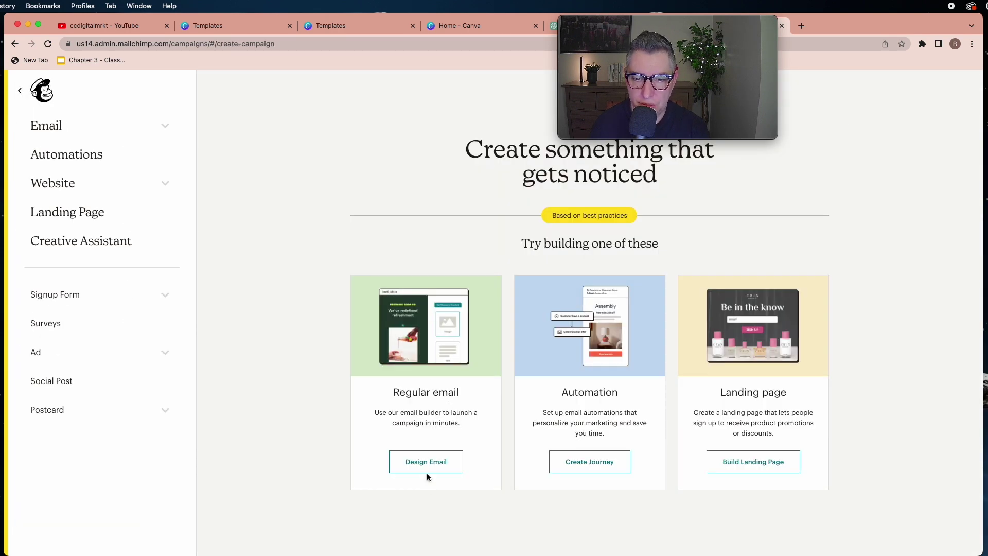
# Start a regular email design using the Basic 1 Column layout
pyautogui.click(427, 462)
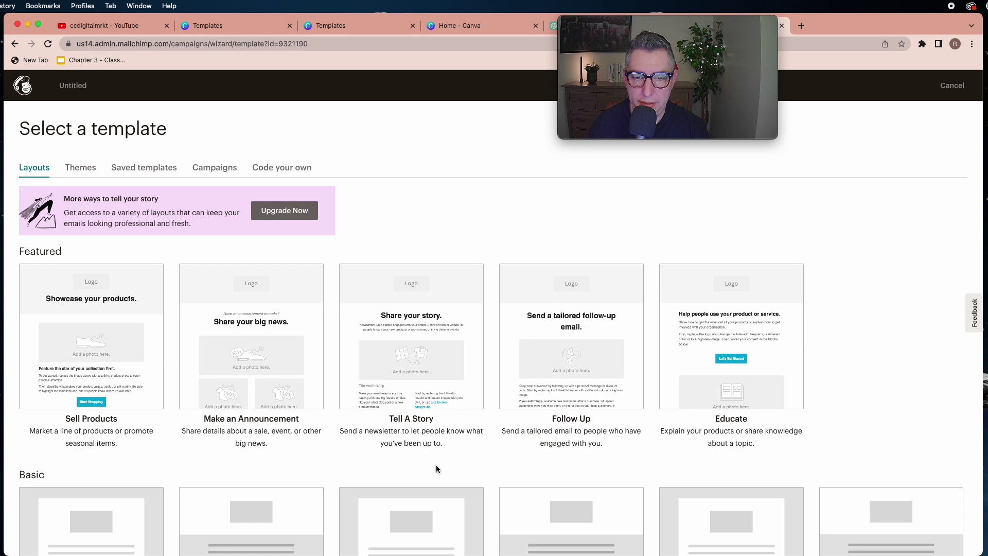
pyautogui.scroll(-1, 437, 469)
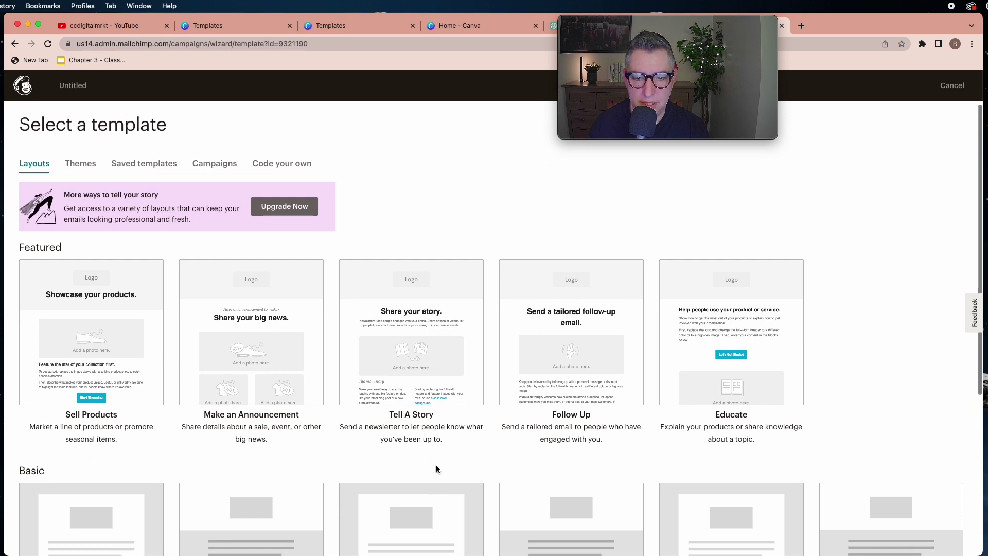
pyautogui.scroll(-5, 437, 469)
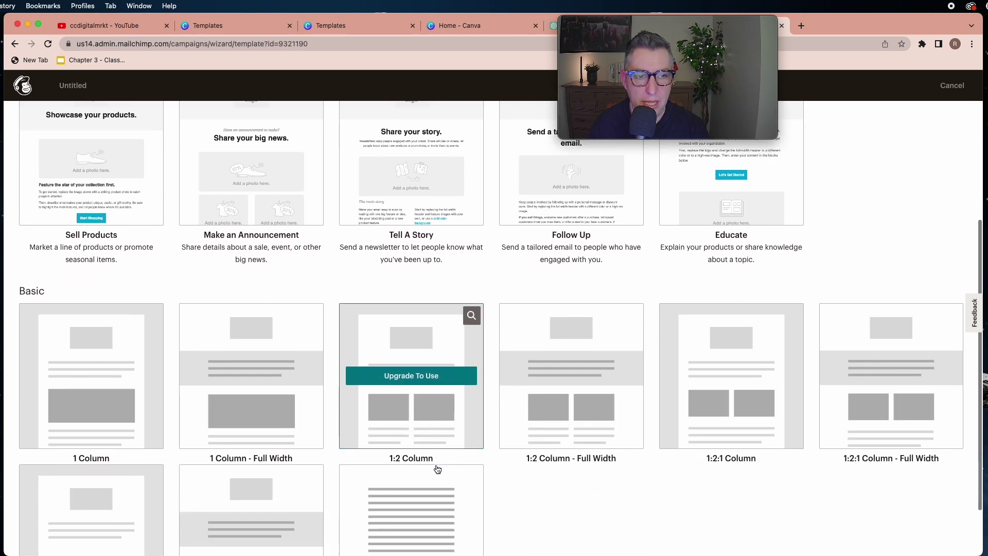
pyautogui.click(82, 405)
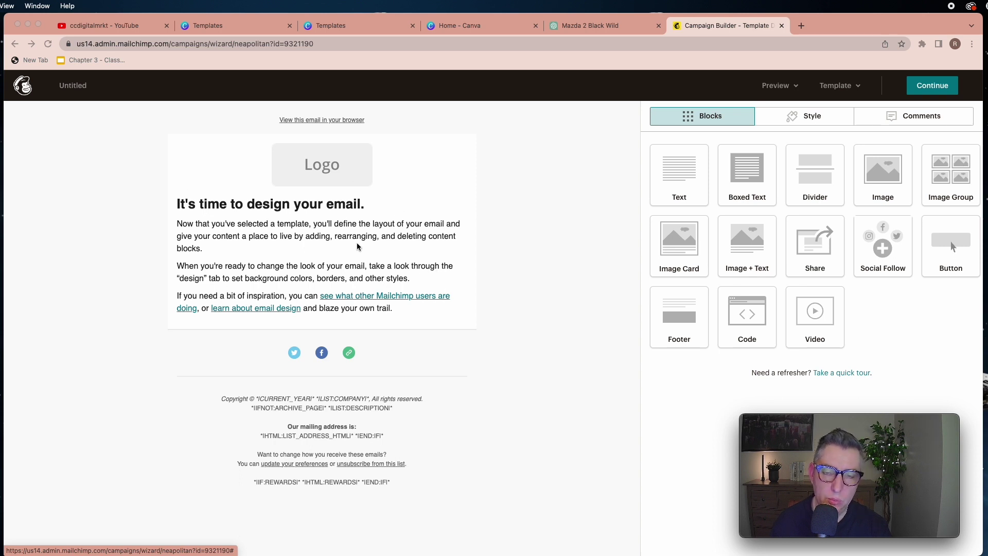
# Delete the Logo block and start deleting the welcome text block
pyautogui.click(358, 172)
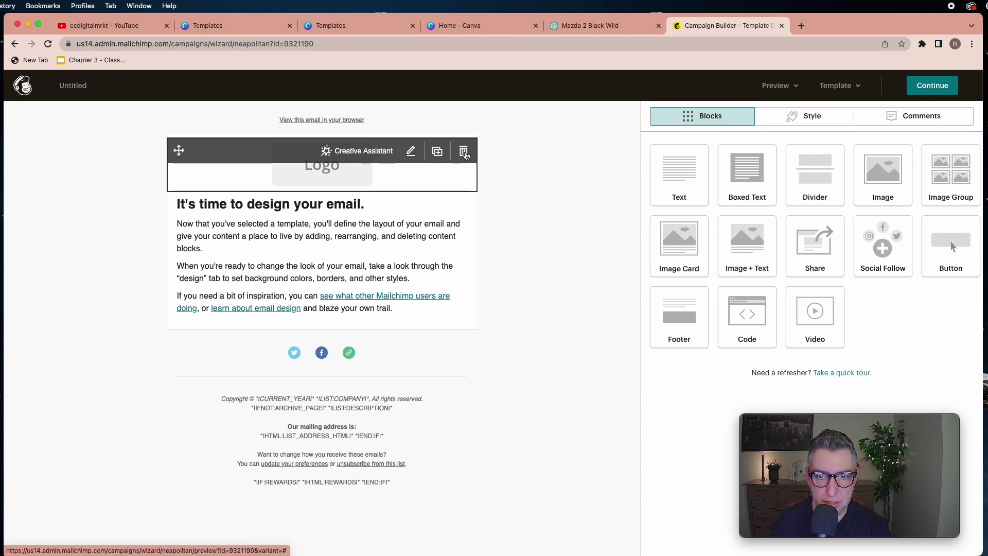
pyautogui.click(463, 151)
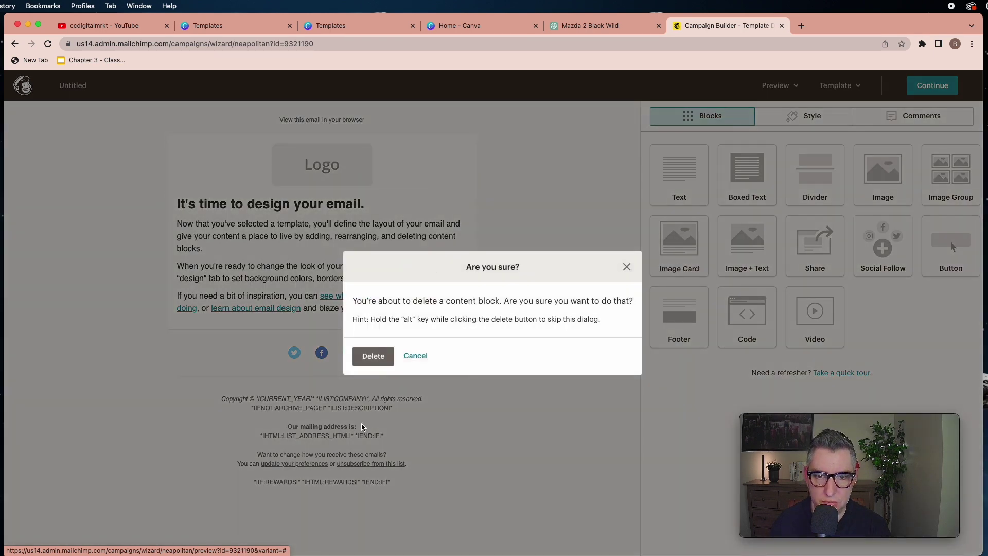
pyautogui.click(381, 358)
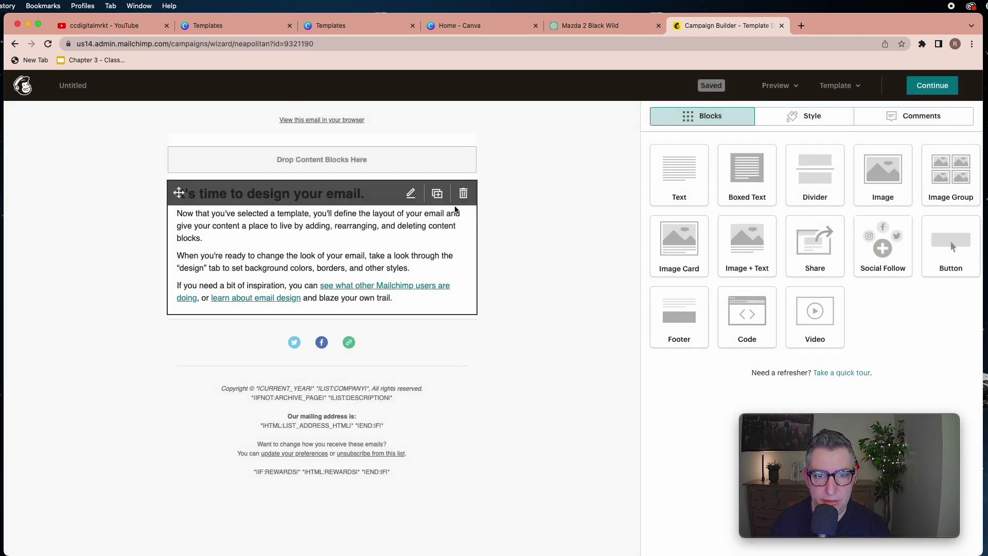
pyautogui.click(464, 193)
# Remove the welcome text and insert the Wild Sale newsletter image into a new image block
pyautogui.click(372, 358)
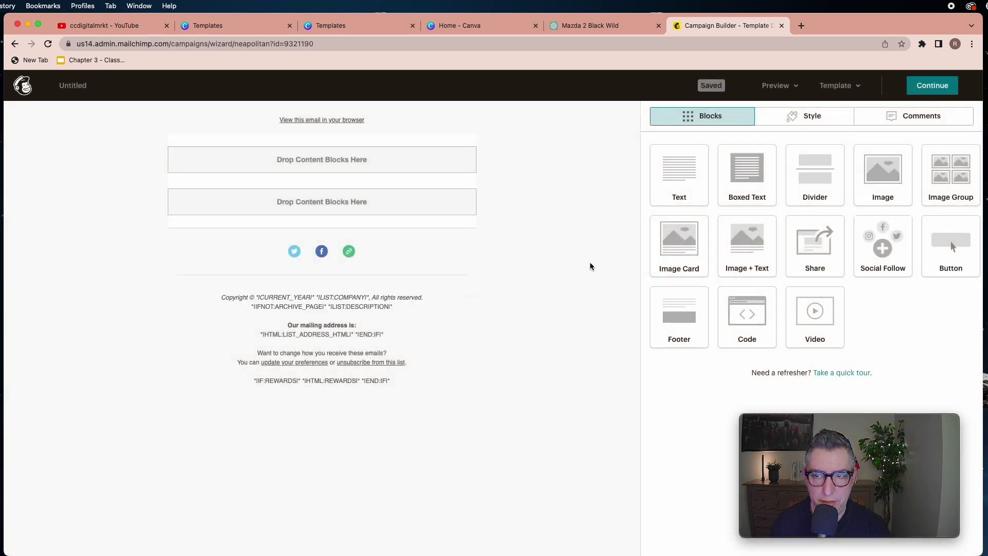
pyautogui.moveTo(886, 181); pyautogui.dragTo(365, 200)
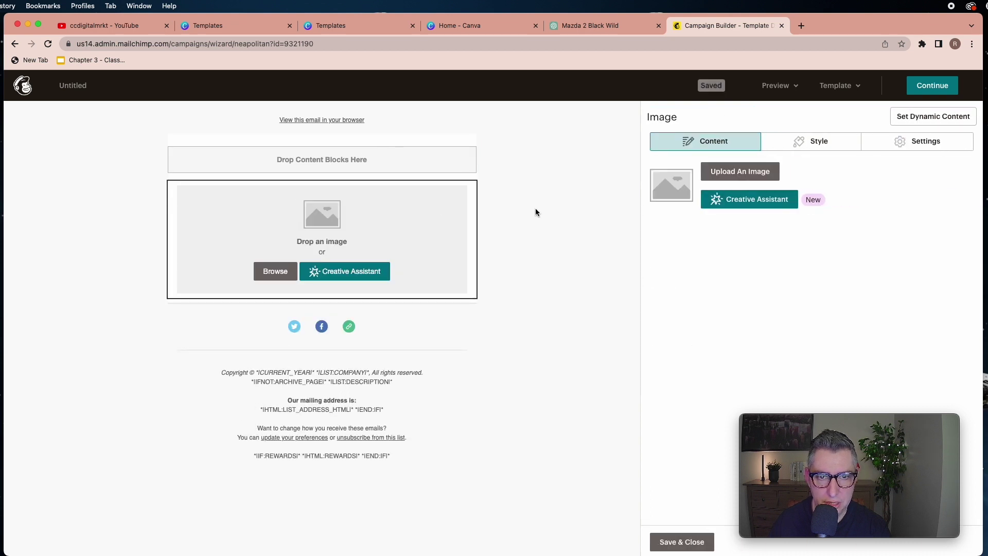
pyautogui.click(739, 174)
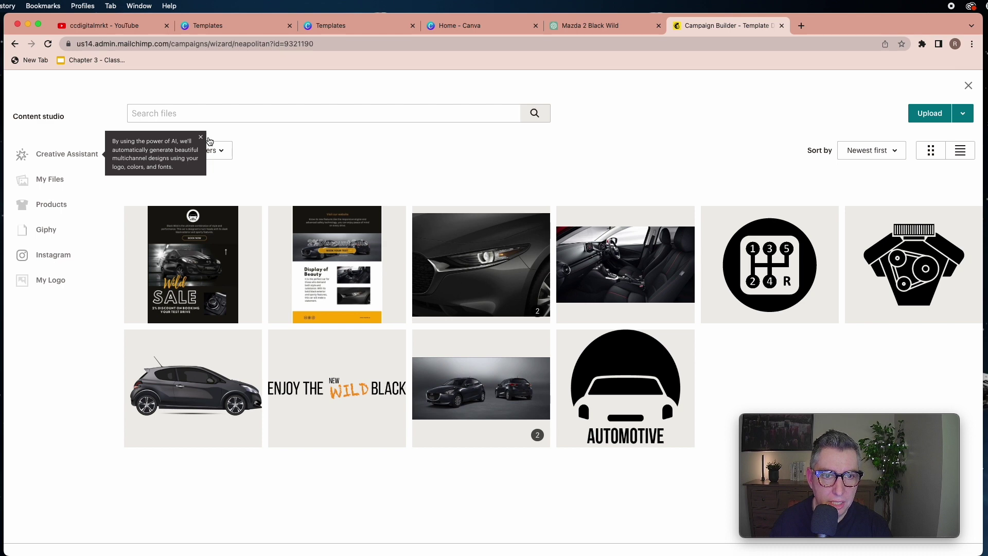
pyautogui.click(201, 138)
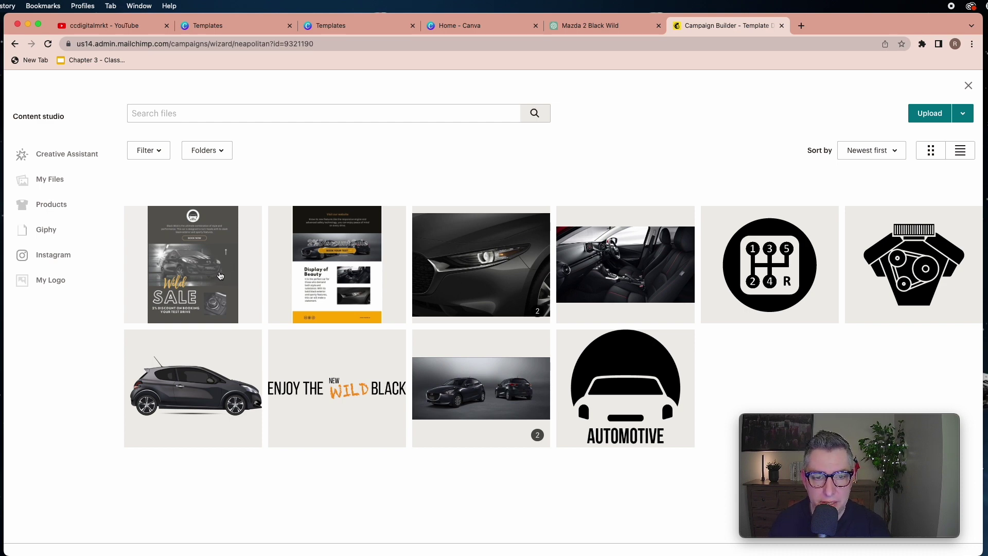
pyautogui.click(218, 277)
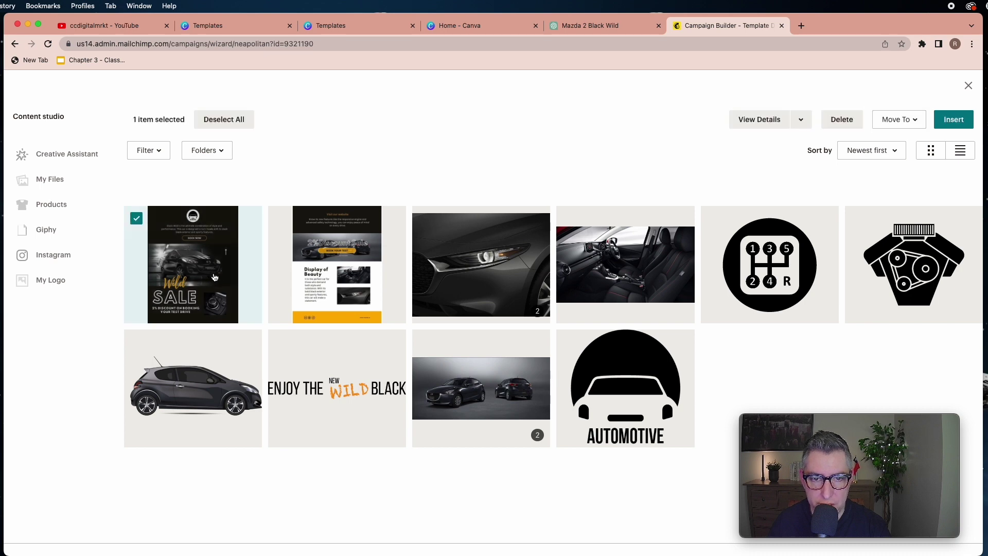
pyautogui.click(954, 119)
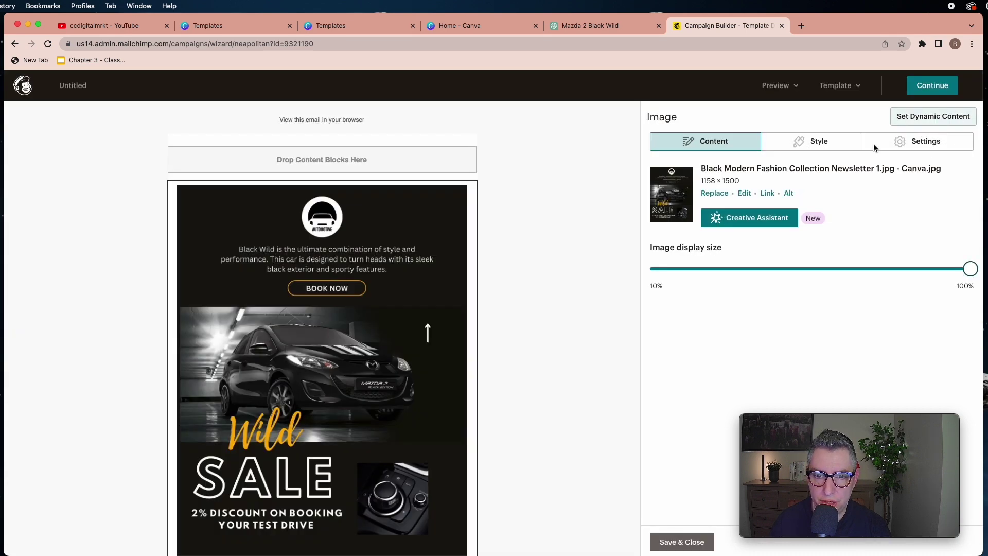
# Save and close the Wild Sale image block
pyautogui.scroll(-2, 563, 396)
pyautogui.scroll(-1, 564, 396)
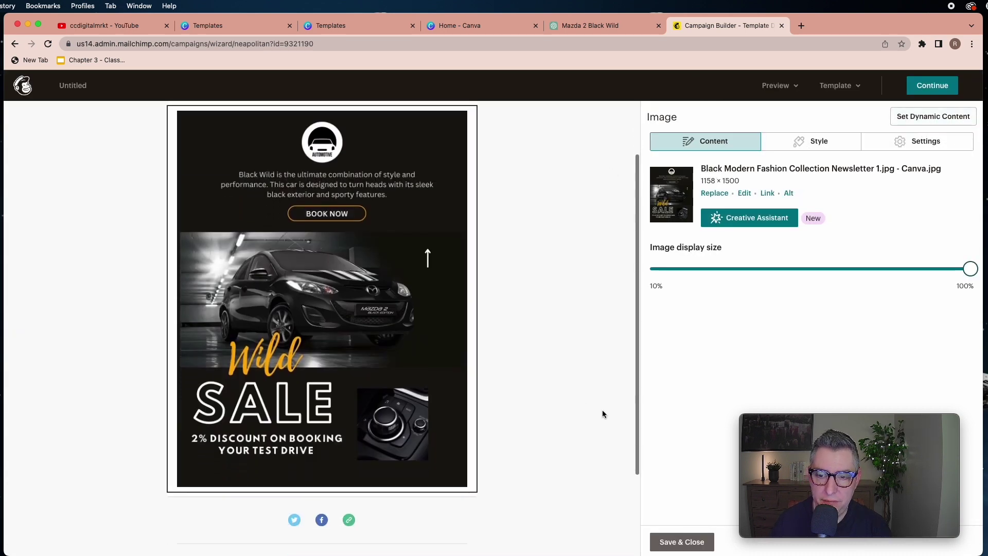
pyautogui.click(679, 542)
# Add a second image block below holding the Visit our website newsletter image
pyautogui.moveTo(880, 189); pyautogui.dragTo(365, 448)
pyautogui.click(750, 172)
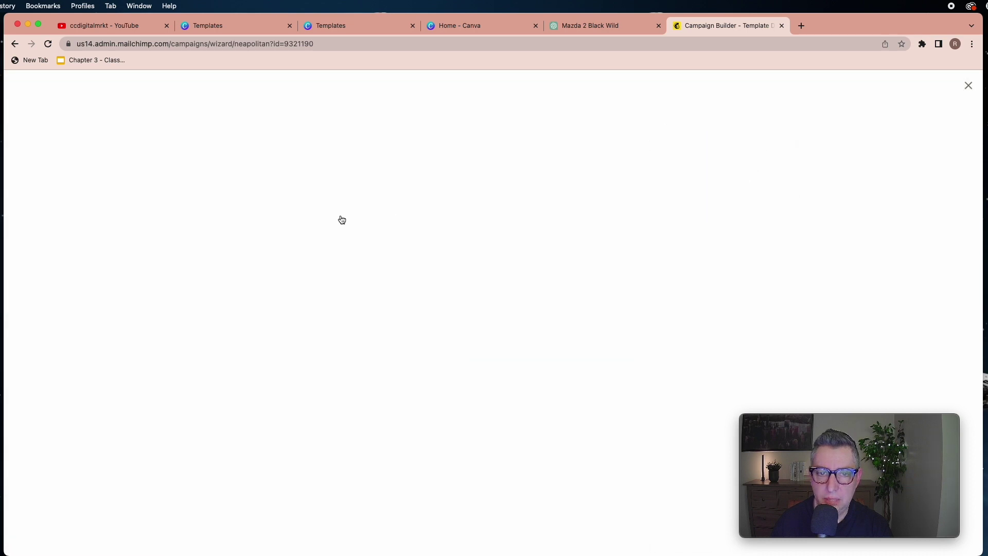
pyautogui.click(335, 227)
pyautogui.moveTo(461, 376)
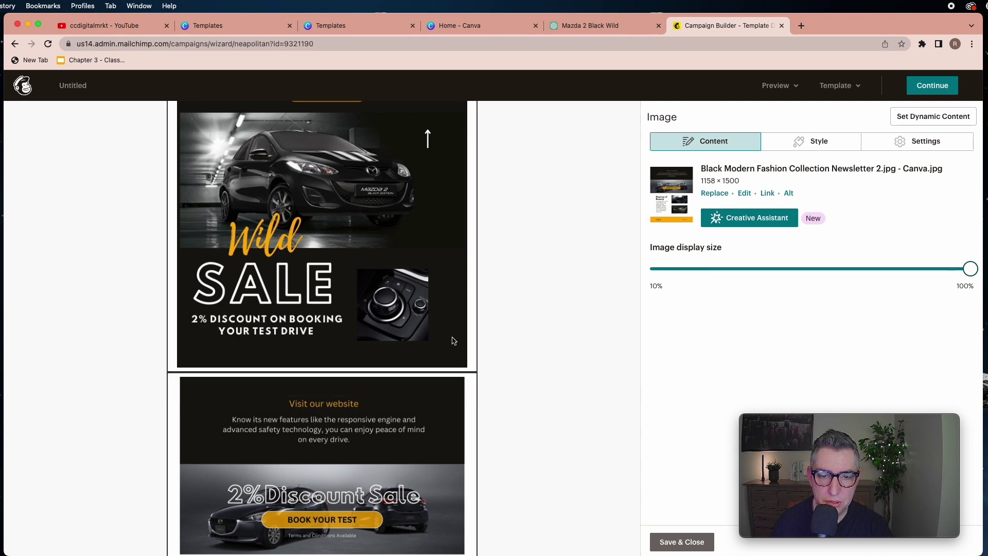
pyautogui.scroll(6, 523, 324)
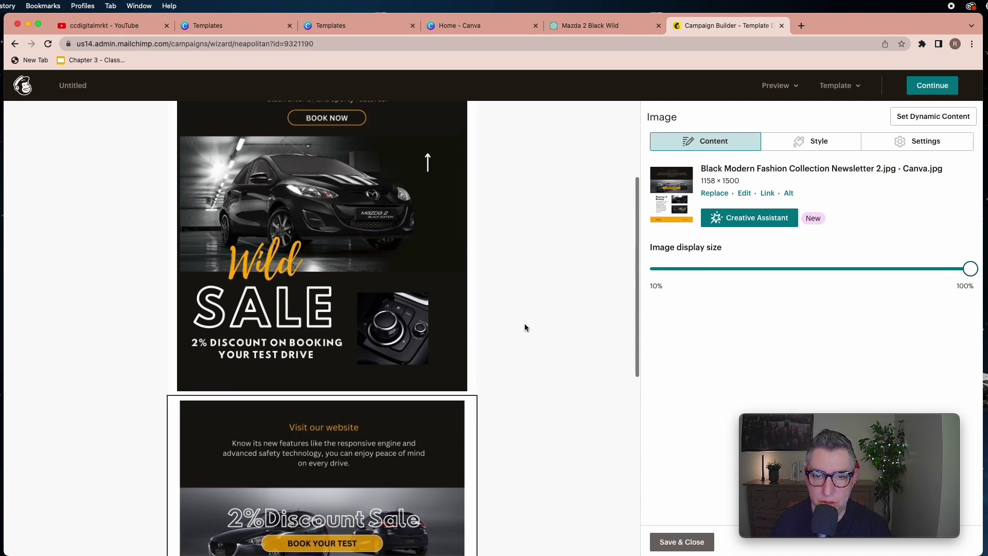
pyautogui.moveTo(437, 262)
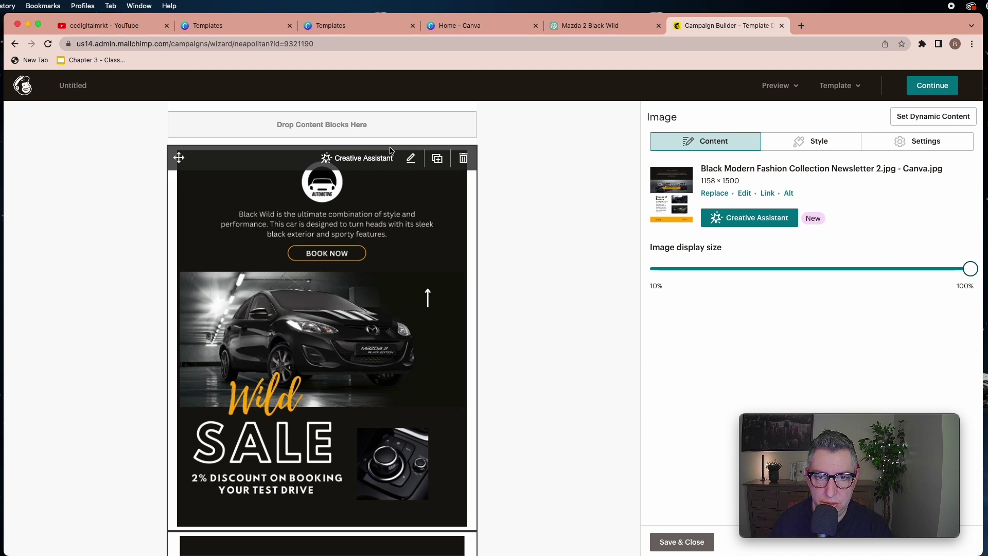
pyautogui.click(410, 159)
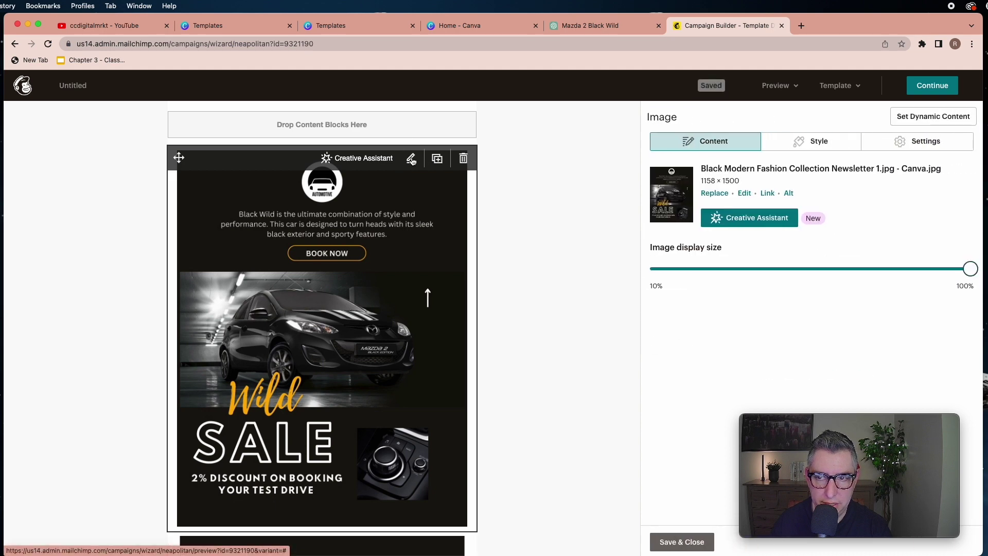
# Make the Wild Sale image span edge to edge and save the image block settings
pyautogui.click(913, 142)
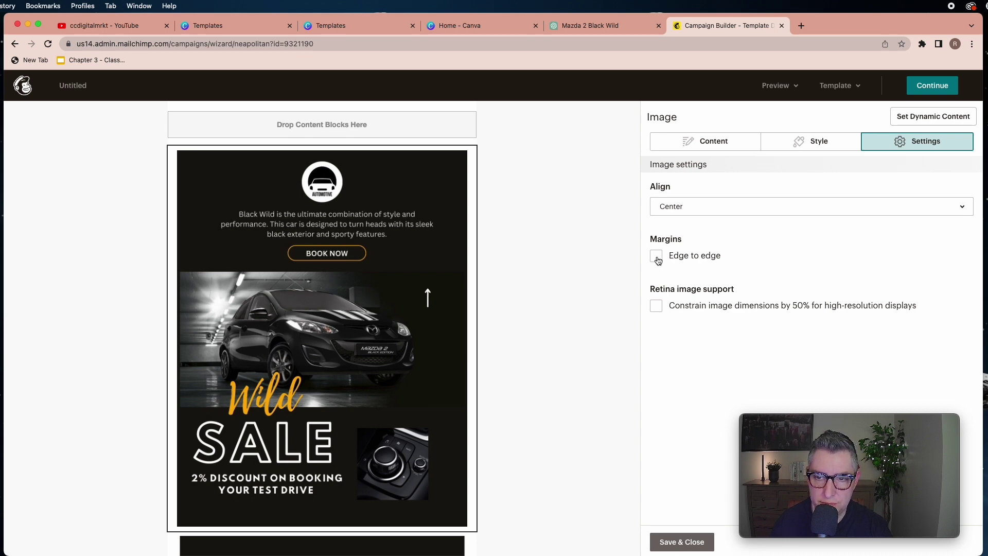
pyautogui.click(657, 257)
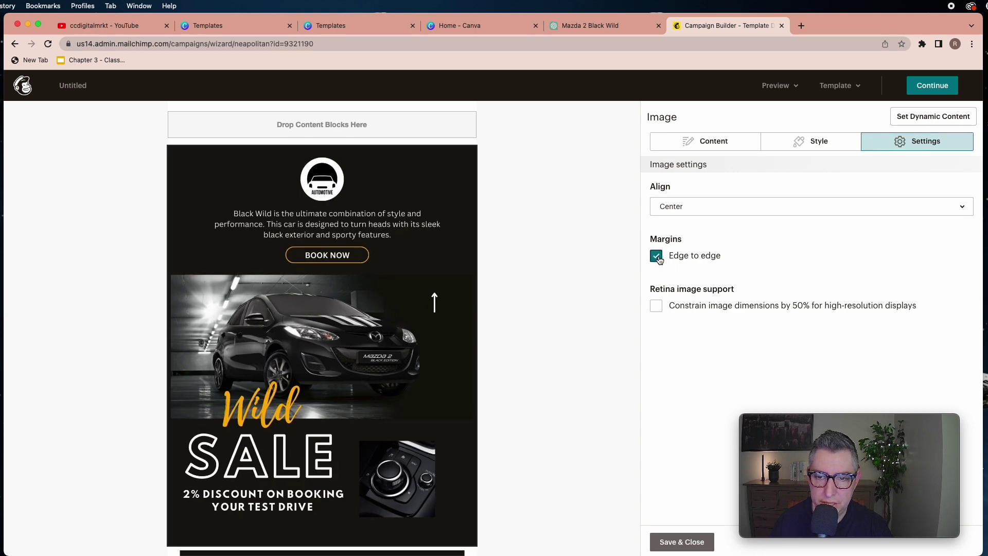
pyautogui.scroll(-5, 586, 266)
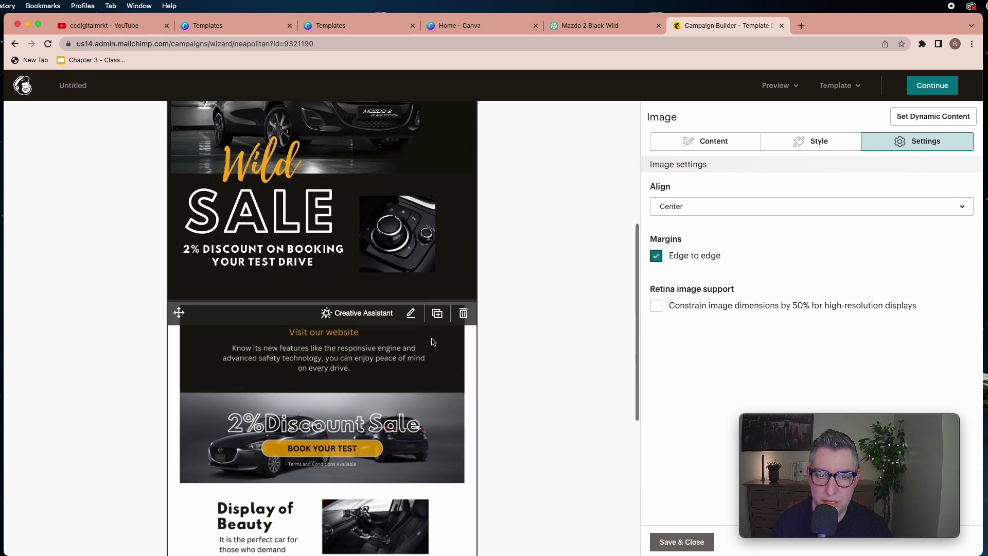
pyautogui.scroll(-5, 598, 406)
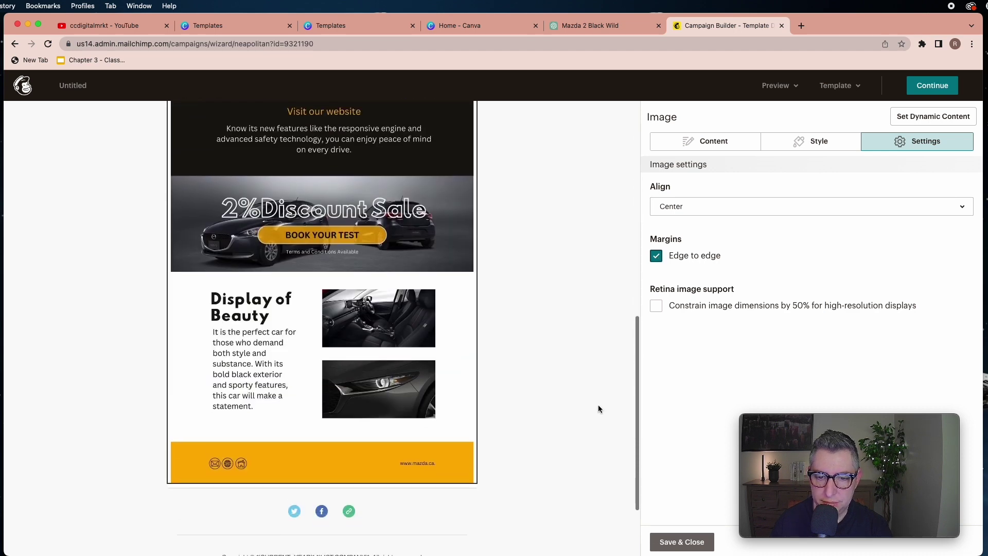
pyautogui.scroll(1, 598, 406)
pyautogui.click(682, 545)
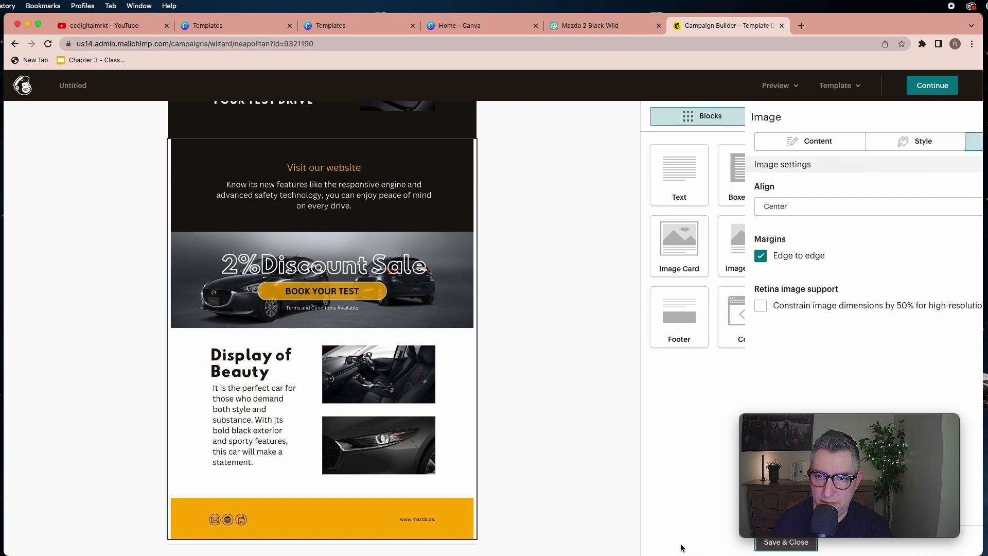
pyautogui.scroll(-3, 557, 302)
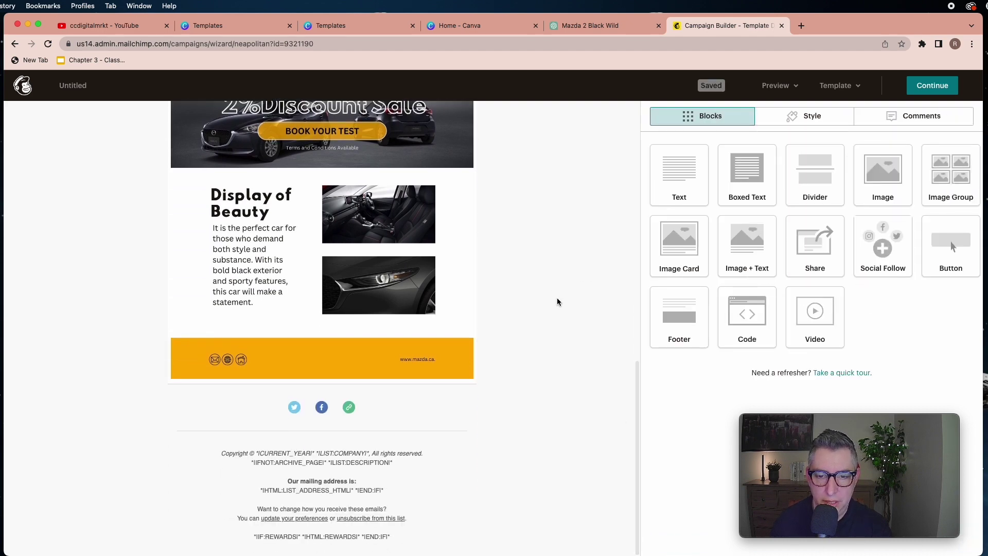
pyautogui.moveTo(454, 411)
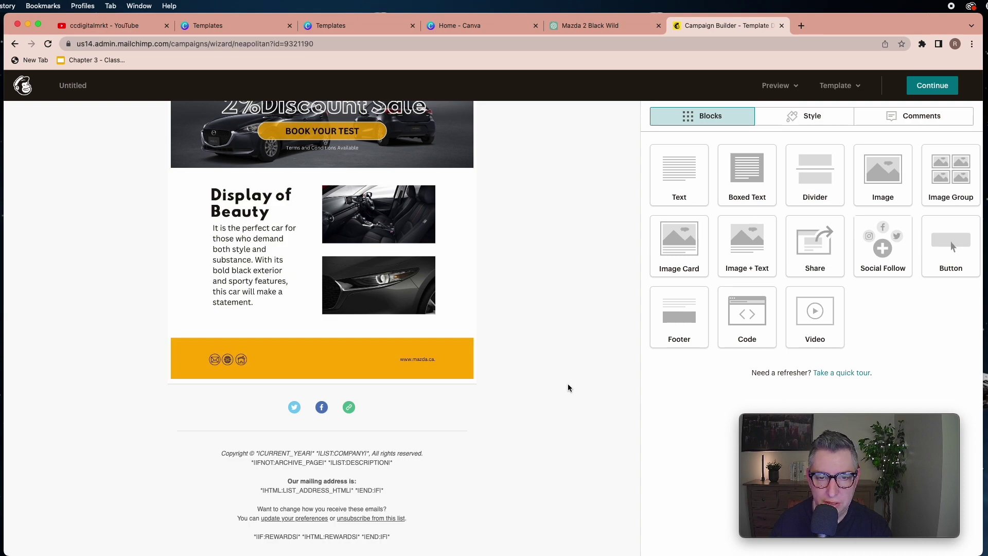
pyautogui.scroll(10, 568, 387)
pyautogui.scroll(-10, 568, 387)
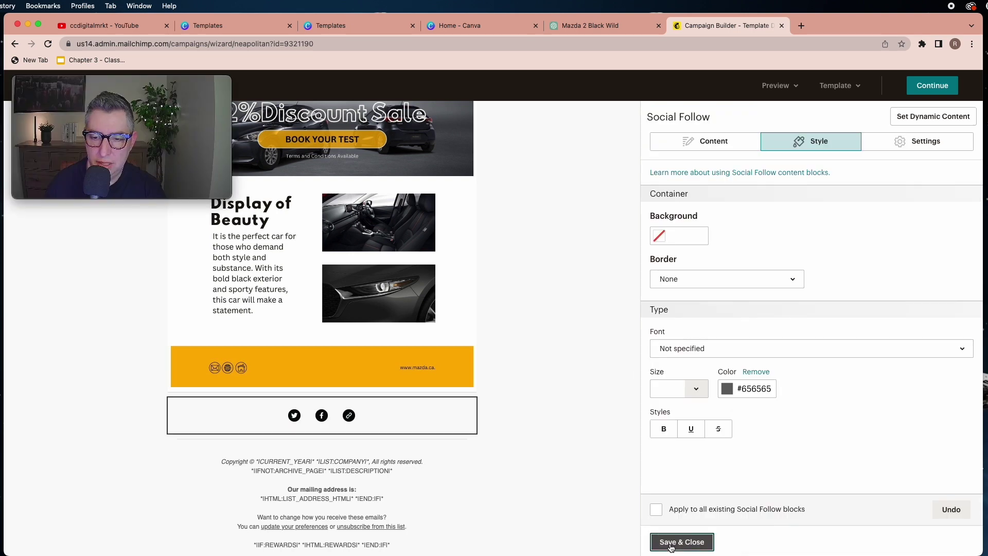
pyautogui.click(669, 537)
pyautogui.scroll(3, 593, 489)
pyautogui.scroll(10, 594, 488)
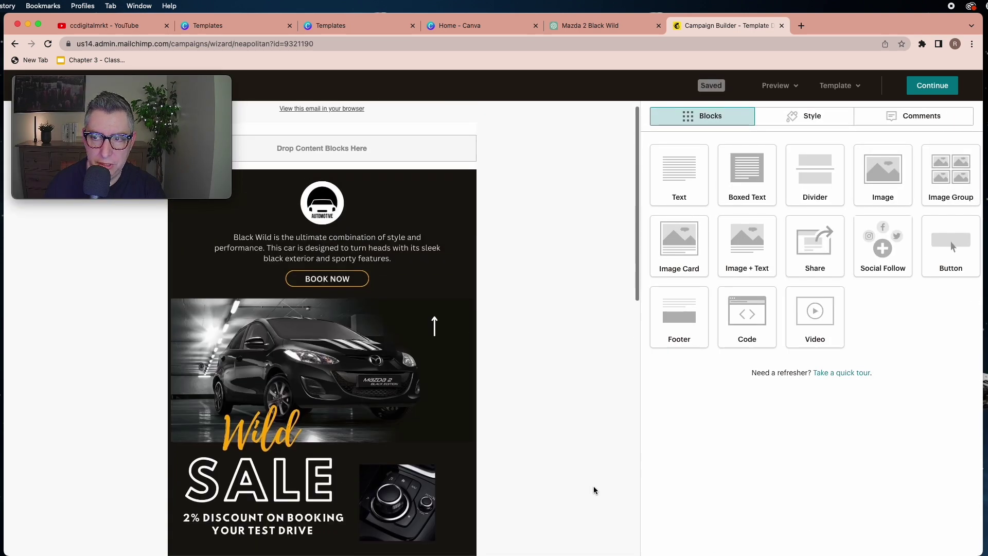
pyautogui.scroll(-7, 594, 489)
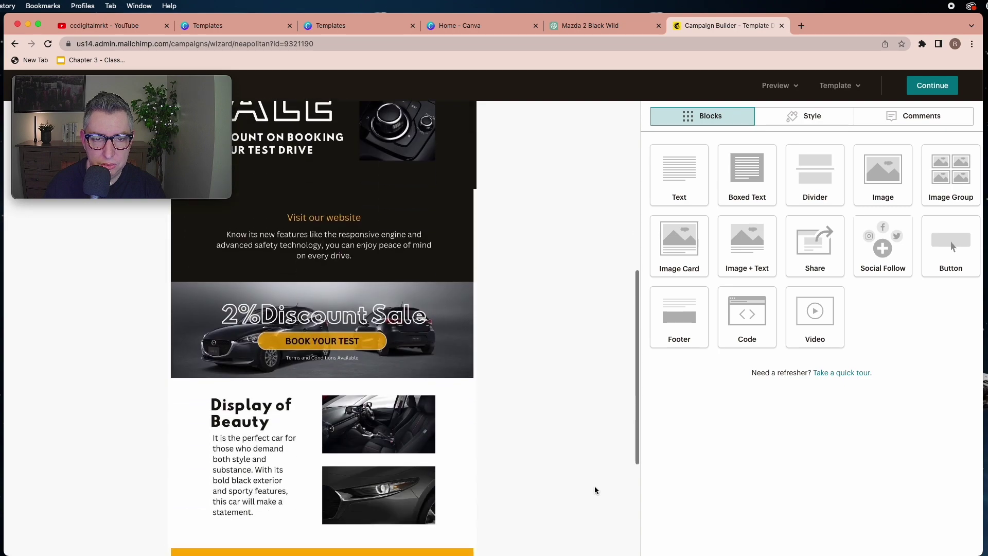
pyautogui.scroll(7, 595, 490)
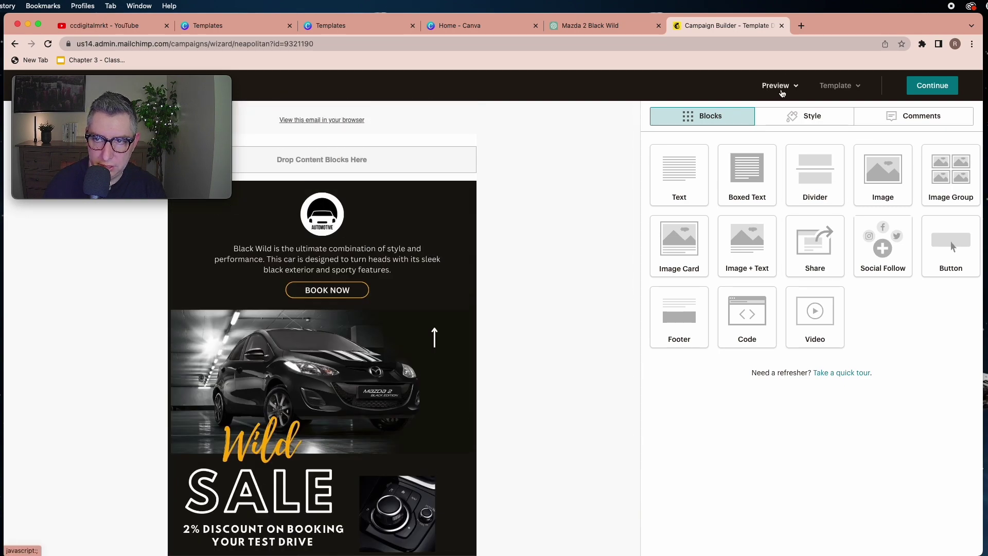
pyautogui.click(778, 86)
pyautogui.click(752, 112)
pyautogui.scroll(-6, 426, 339)
pyautogui.scroll(6, 427, 339)
pyautogui.scroll(-5, 426, 339)
pyautogui.scroll(9, 426, 338)
pyautogui.scroll(-8, 426, 339)
pyautogui.scroll(1, 425, 335)
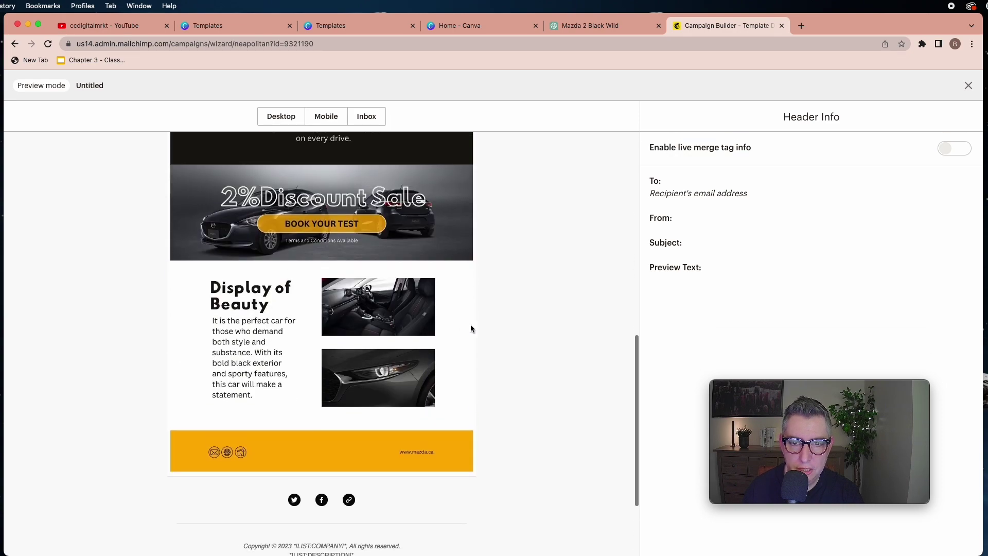
pyautogui.scroll(5, 470, 329)
pyautogui.click(328, 117)
pyautogui.scroll(-8, 360, 245)
pyautogui.scroll(7, 360, 245)
pyautogui.scroll(3, 360, 245)
pyautogui.scroll(-8, 361, 244)
pyautogui.click(969, 86)
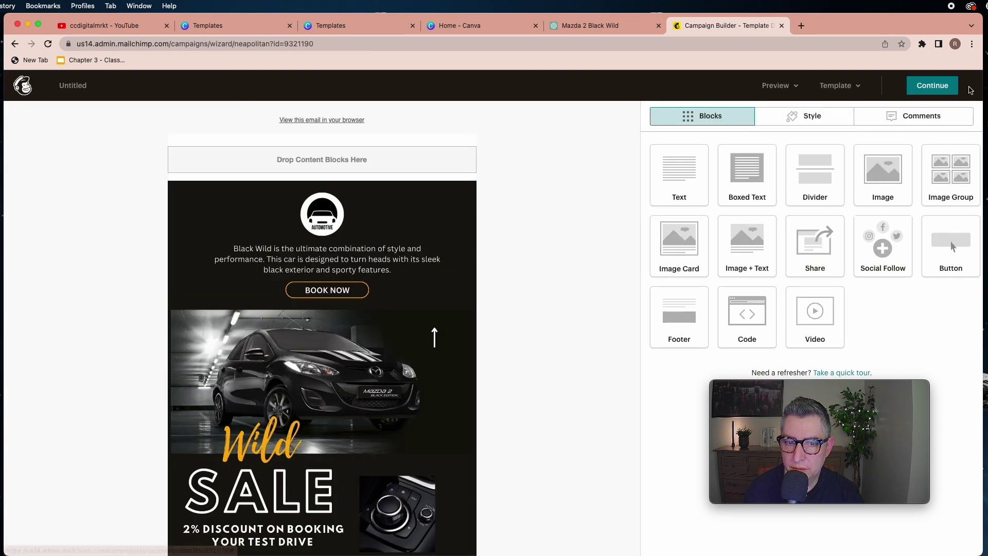
# Select the Wild SALE car image in the email for editing
pyautogui.scroll(-5, 557, 249)
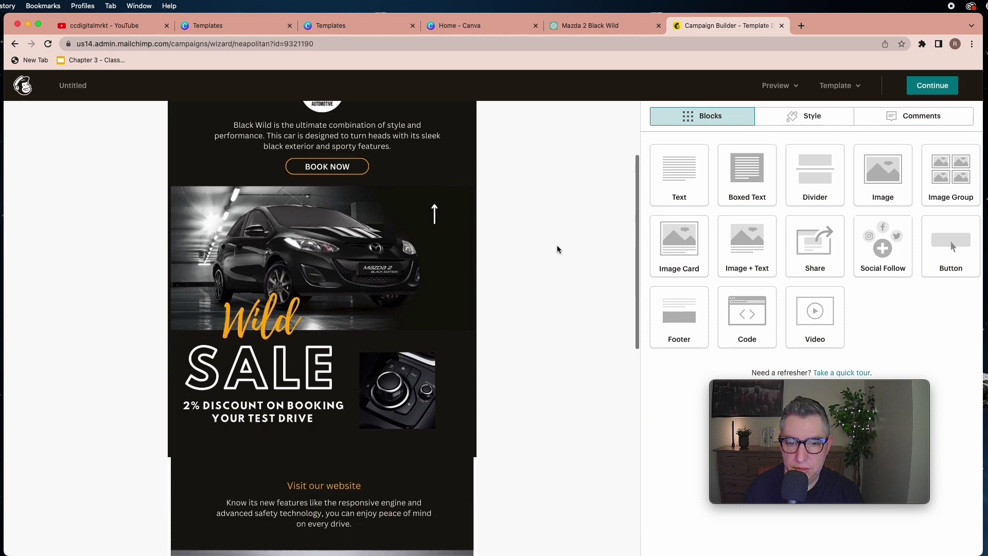
pyautogui.scroll(5, 557, 249)
pyautogui.scroll(-2, 556, 249)
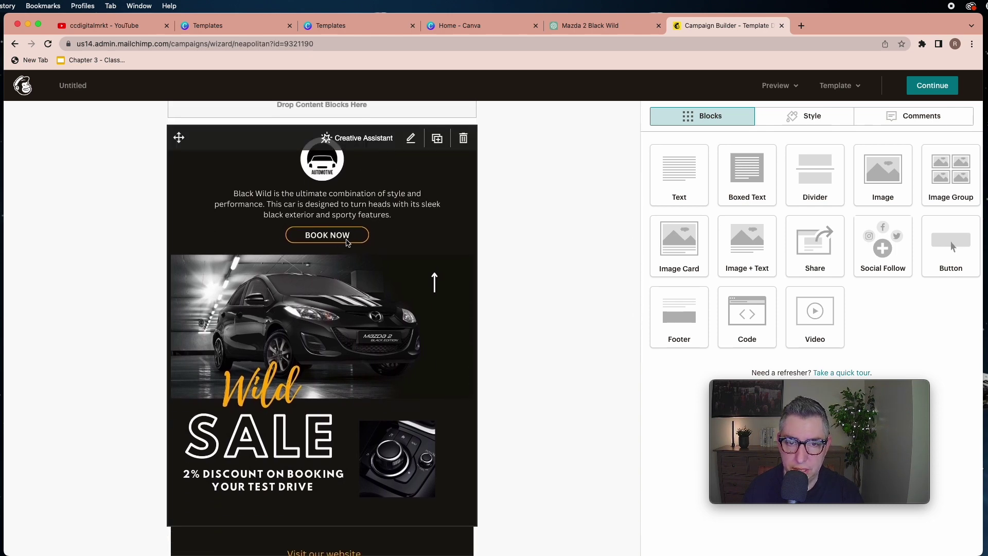
pyautogui.scroll(-7, 343, 243)
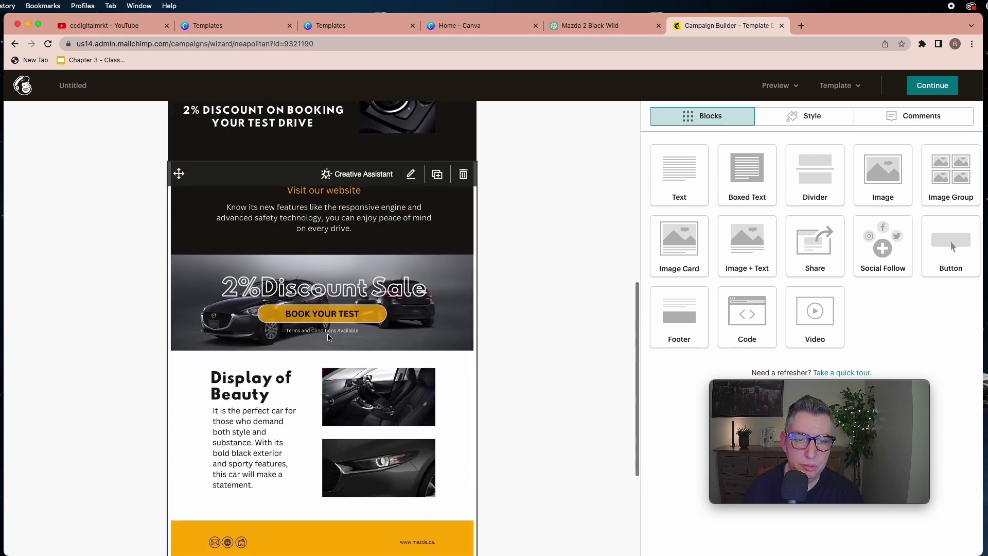
pyautogui.scroll(6, 365, 267)
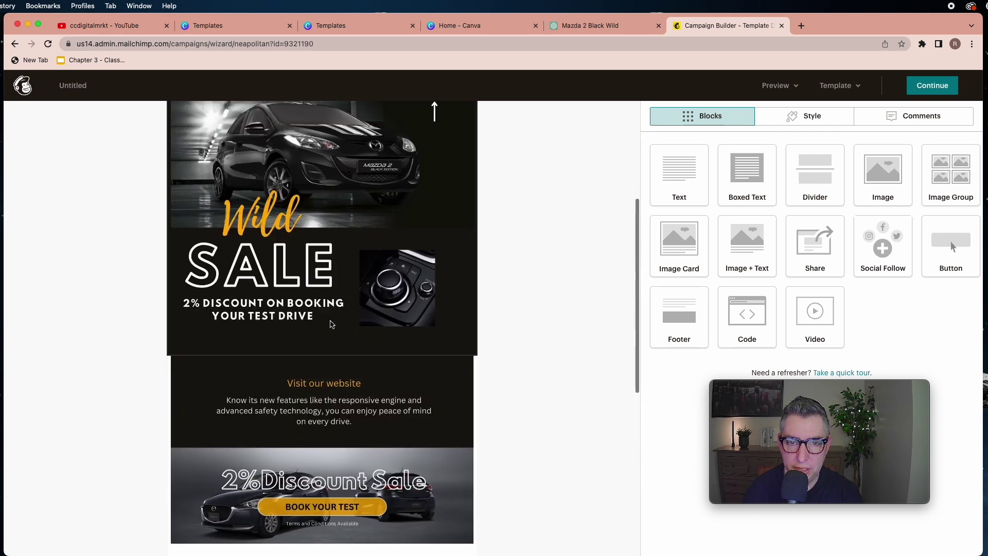
pyautogui.click(366, 186)
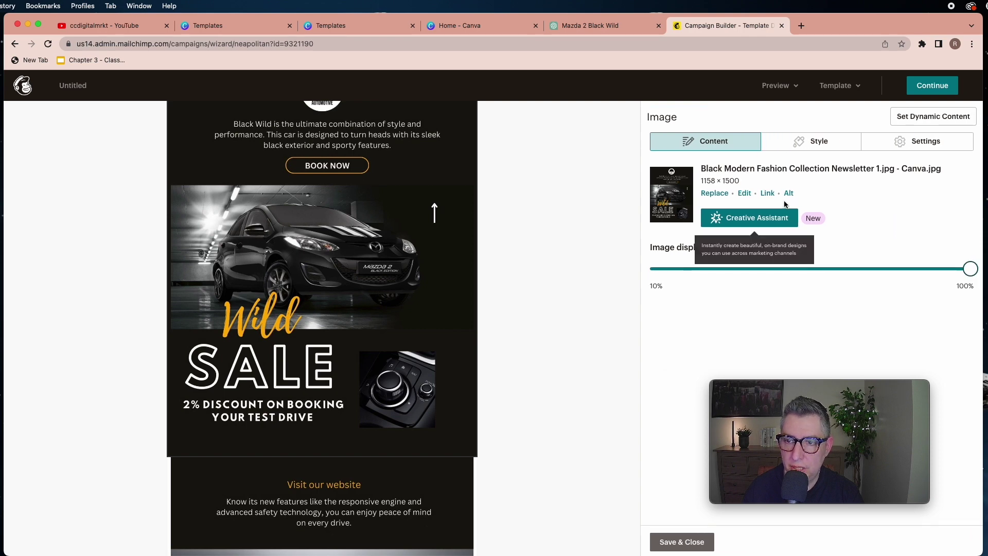
pyautogui.click(767, 194)
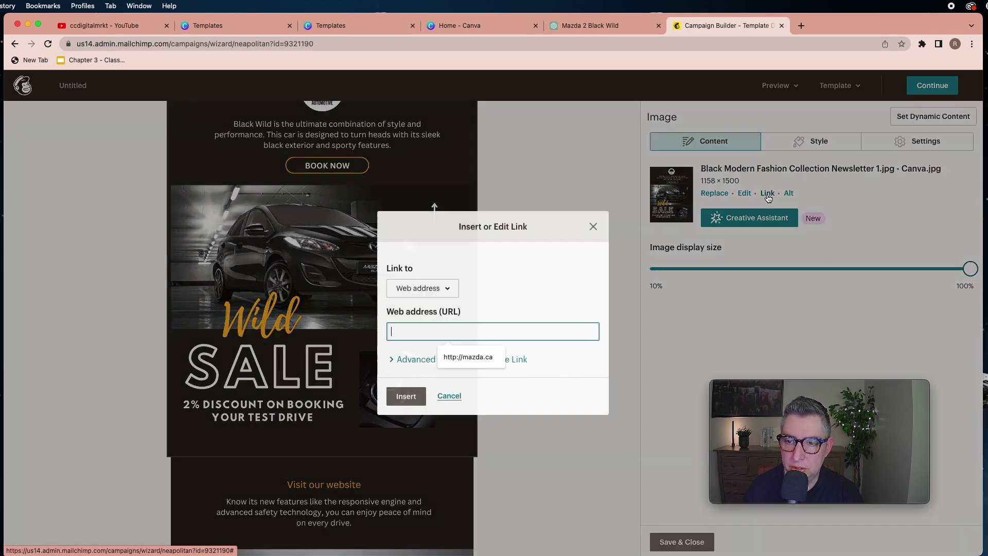
pyautogui.click(484, 357)
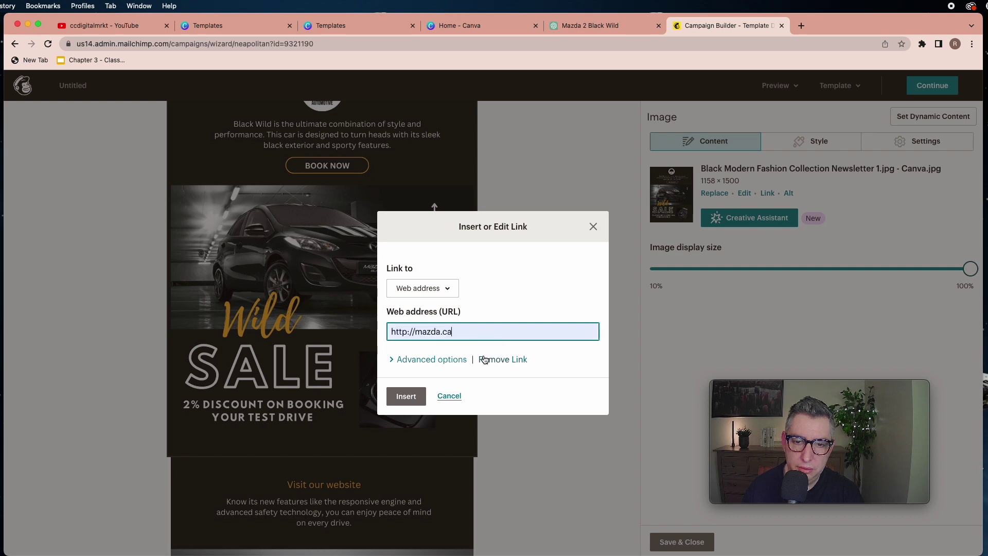
pyautogui.click(406, 396)
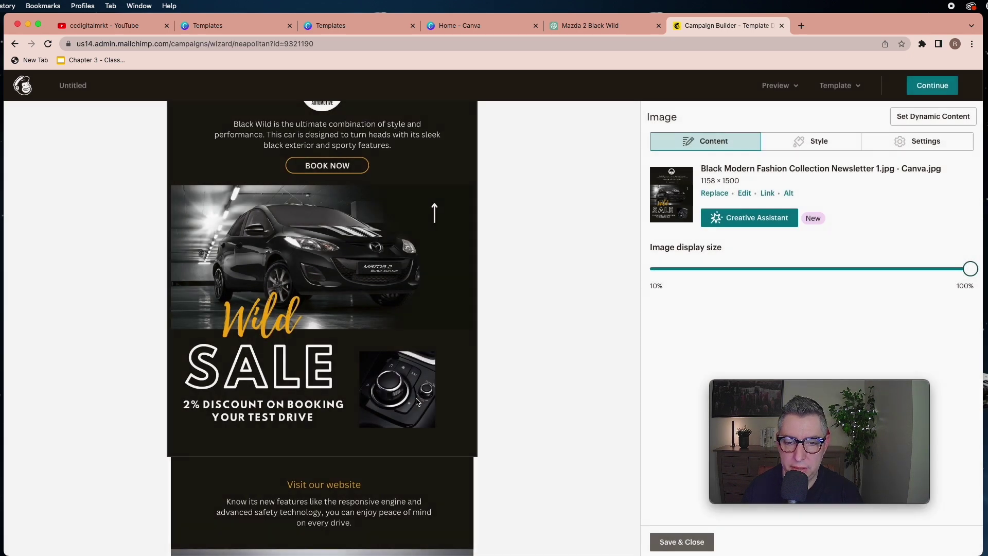
pyautogui.scroll(-6, 376, 380)
pyautogui.scroll(-2, 572, 225)
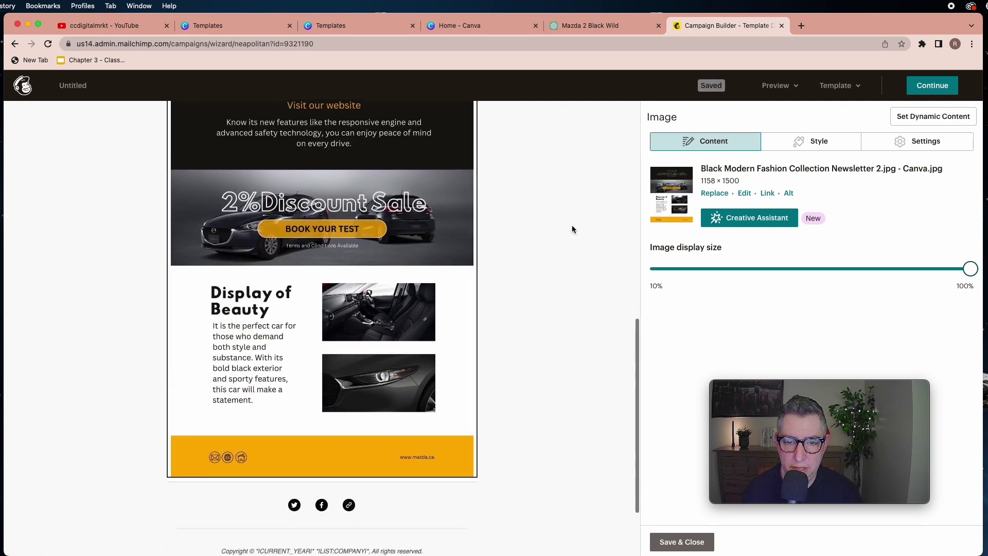
pyautogui.scroll(9, 344, 292)
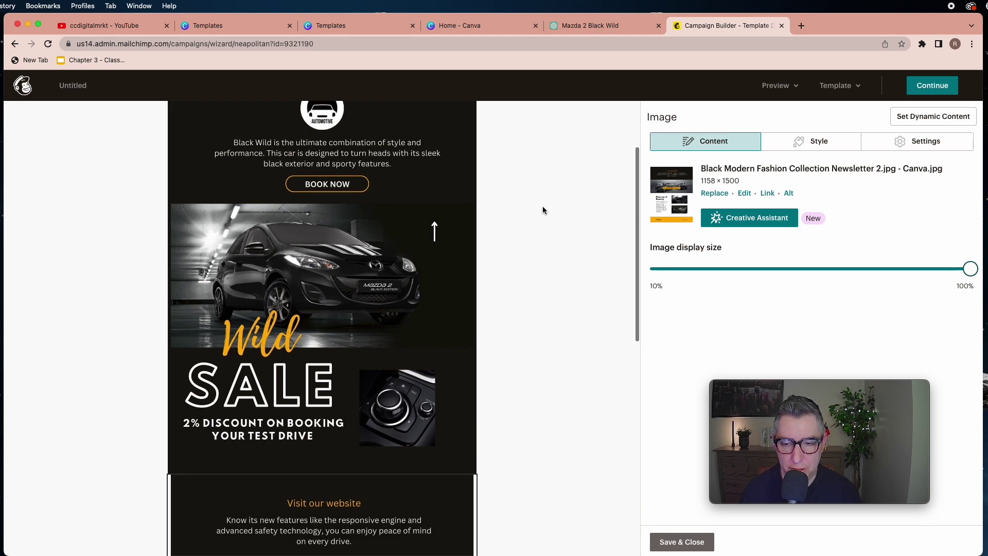
pyautogui.scroll(-3, 542, 205)
pyautogui.click(668, 540)
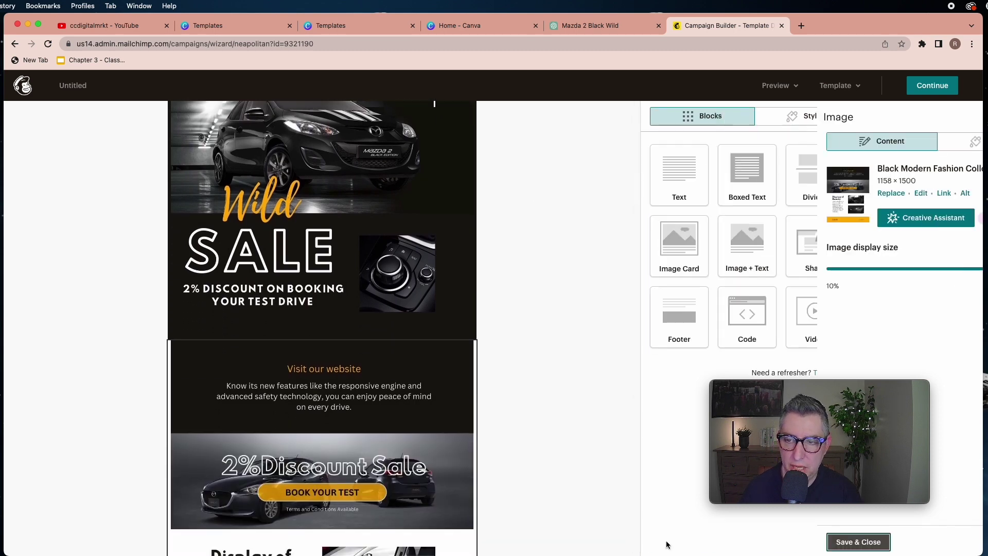
# Paste the subject line 'Book a test drive today and get a 2% discount!' in the campaign checklist
pyautogui.click(929, 85)
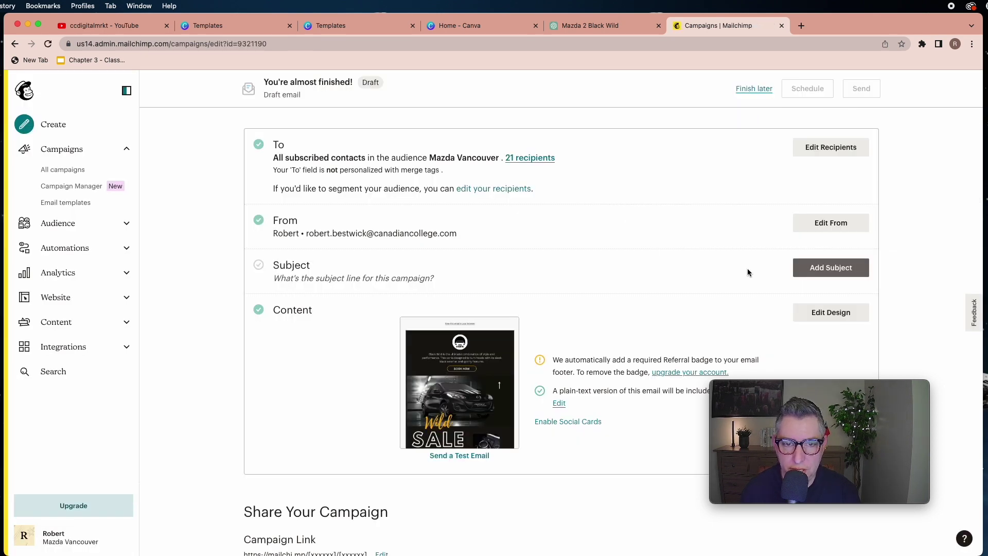
pyautogui.click(808, 275)
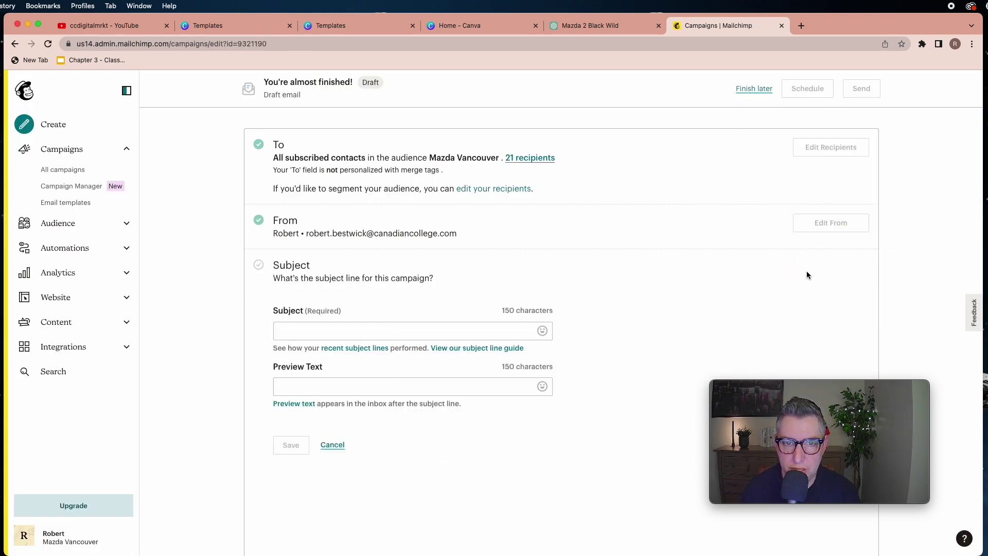
pyautogui.click(452, 335)
pyautogui.write('Book a test drive today and get a 2% discount! 🚗')
# Set the preview text to 'Just for this week' with a car emoji at its start
pyautogui.click(394, 385)
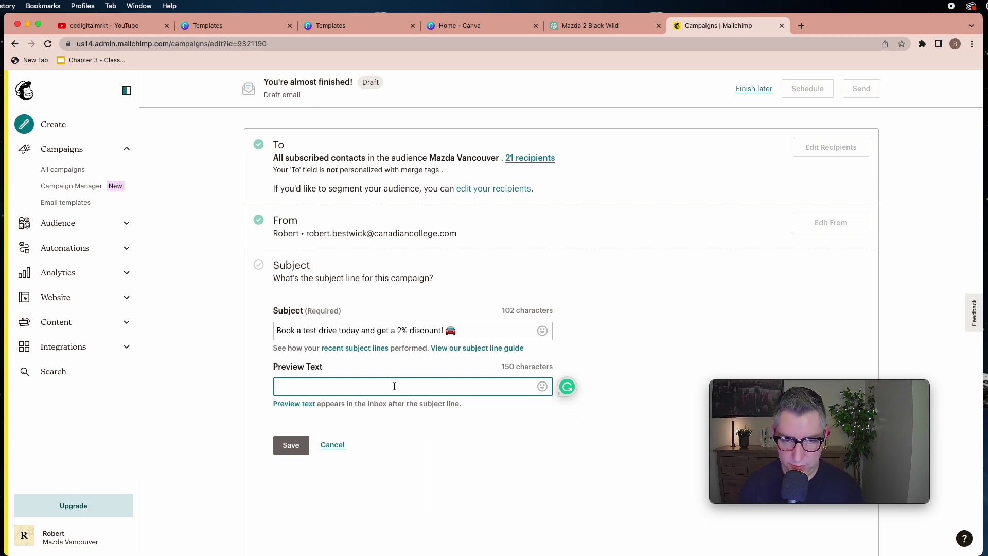
pyautogui.write('just for this week')
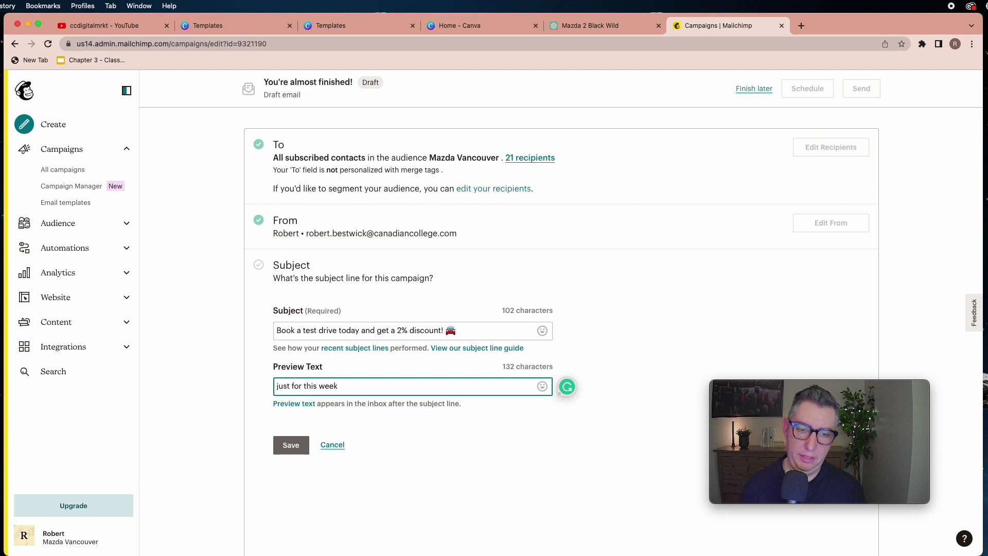
pyautogui.click(278, 386)
pyautogui.write('🚗')
pyautogui.write('J')
pyautogui.click(410, 457)
pyautogui.scroll(1, 410, 457)
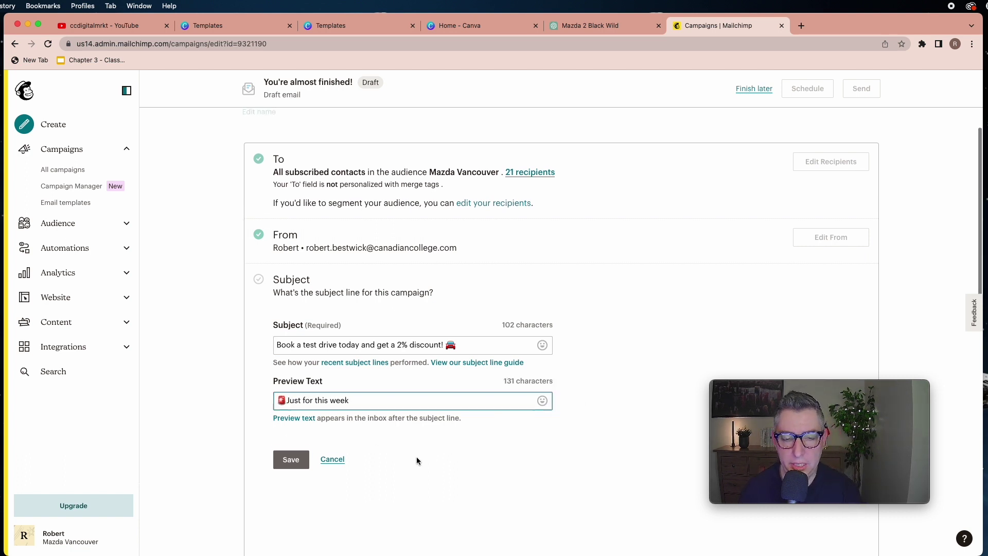